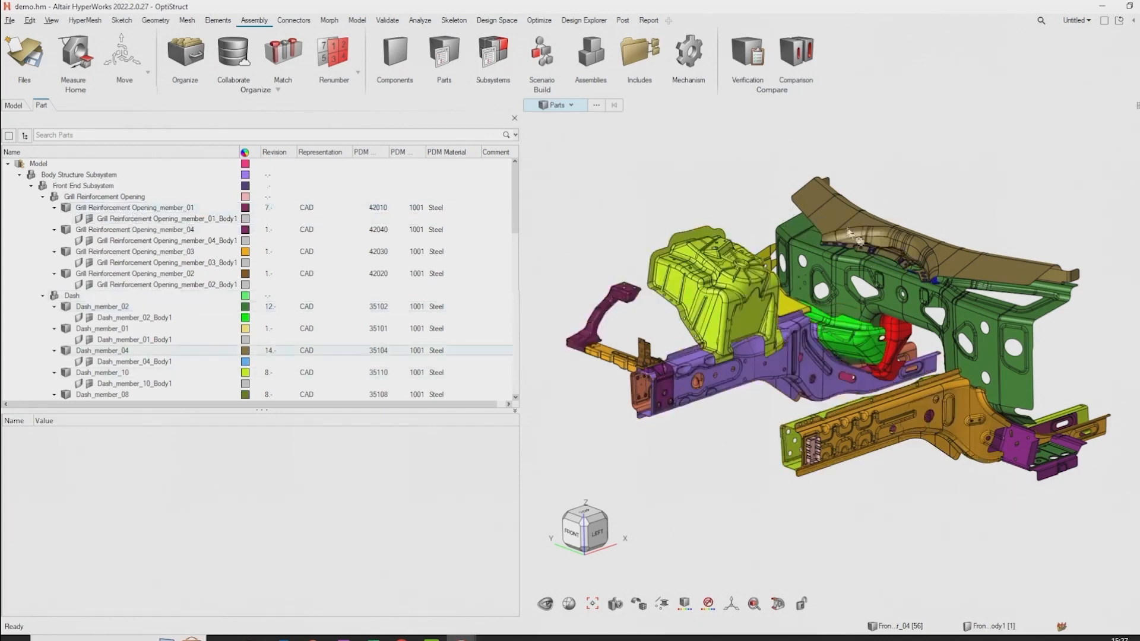
# - Inspect the front rail, dash and grill reinforcement parts, including Front Rails_member_10-1, Dash_member_10 and Grill Reinforcement Opening_member_01, with their properties
pyautogui.moveTo(775, 220)
pyautogui.mouseDown(button='middle')
pyautogui.moveTo(772, 206)
pyautogui.moveTo(775, 218)
pyautogui.mouseUp(button='middle')
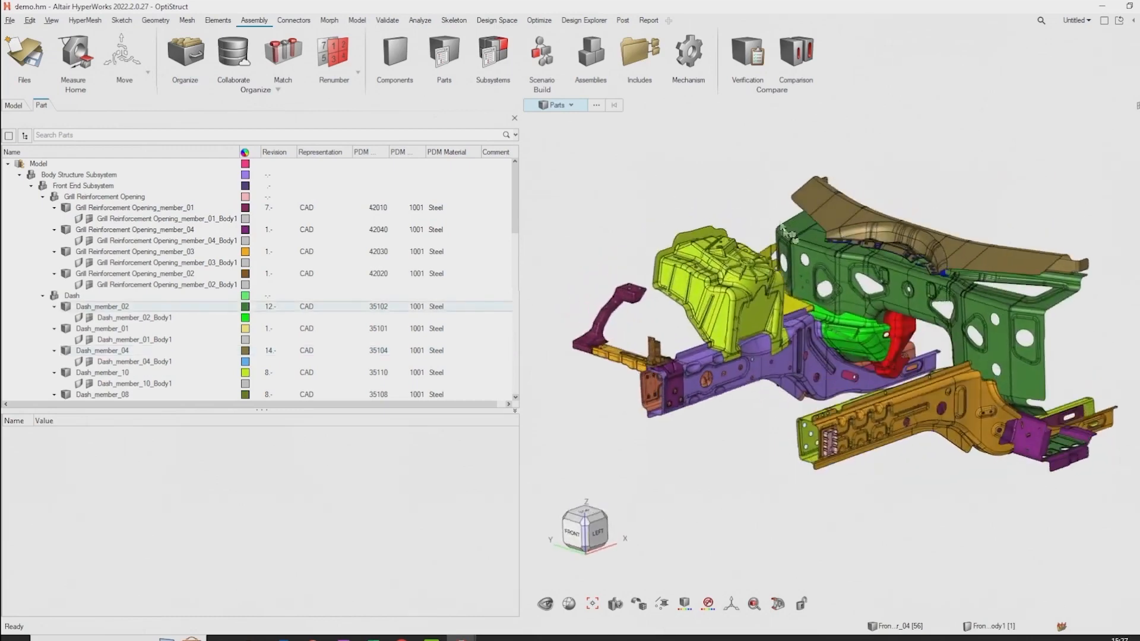
pyautogui.click(983, 409)
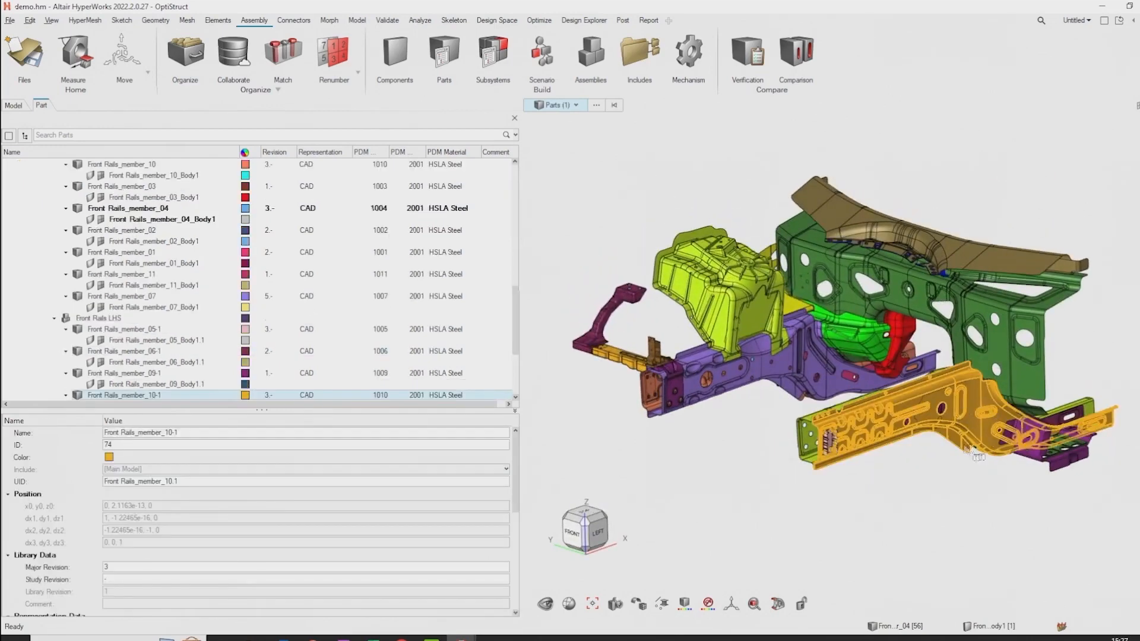
pyautogui.click(731, 450)
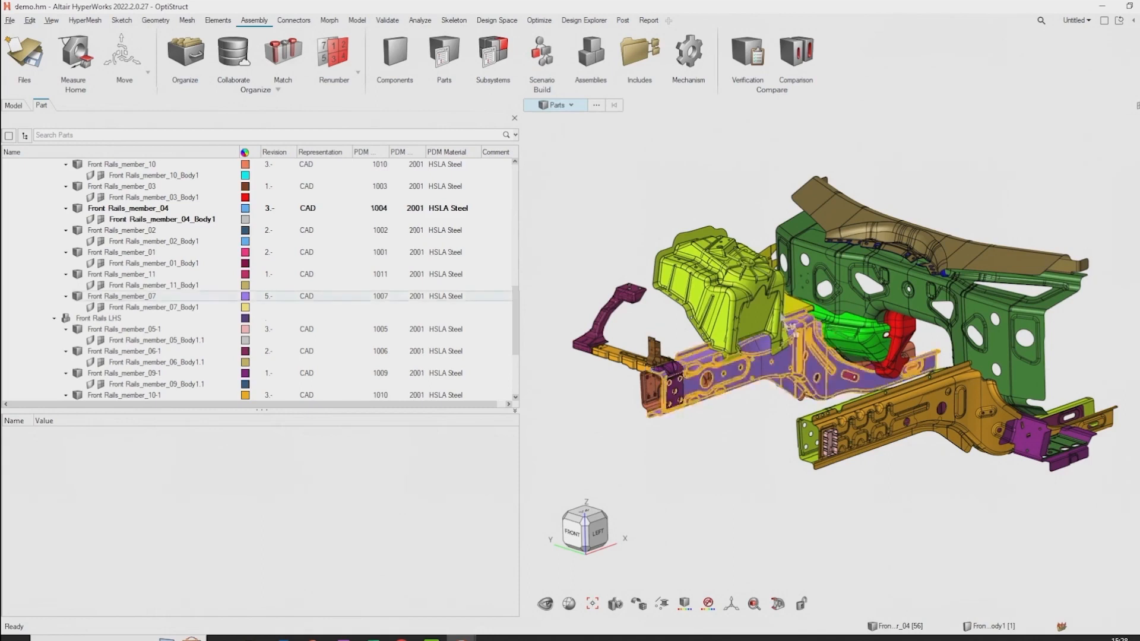
pyautogui.click(712, 279)
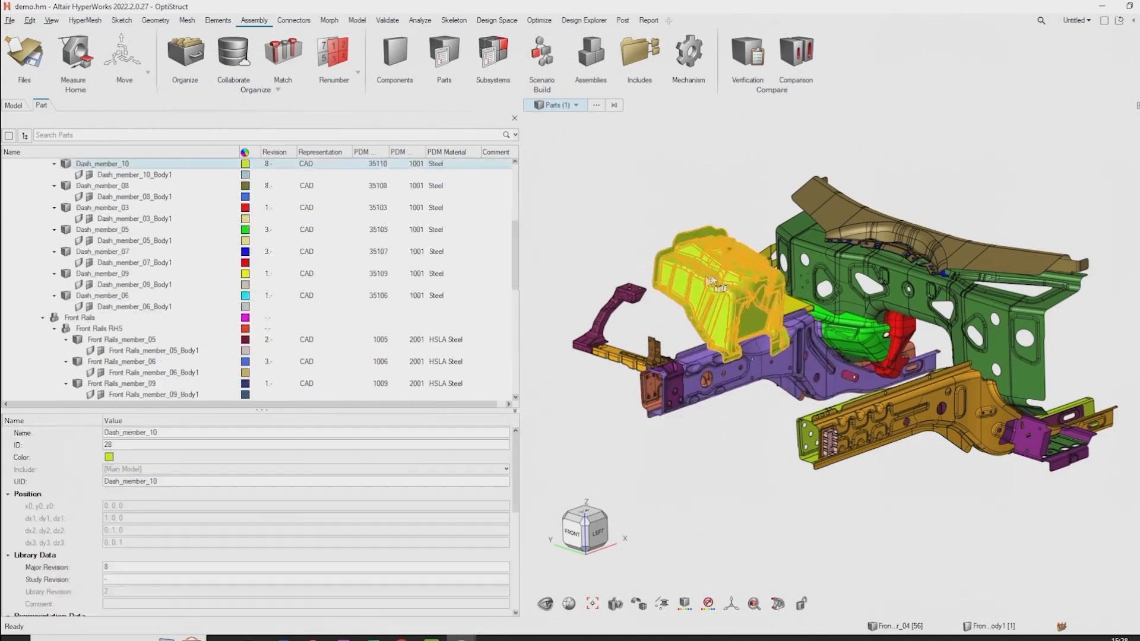
pyautogui.click(614, 236)
pyautogui.moveTo(677, 267)
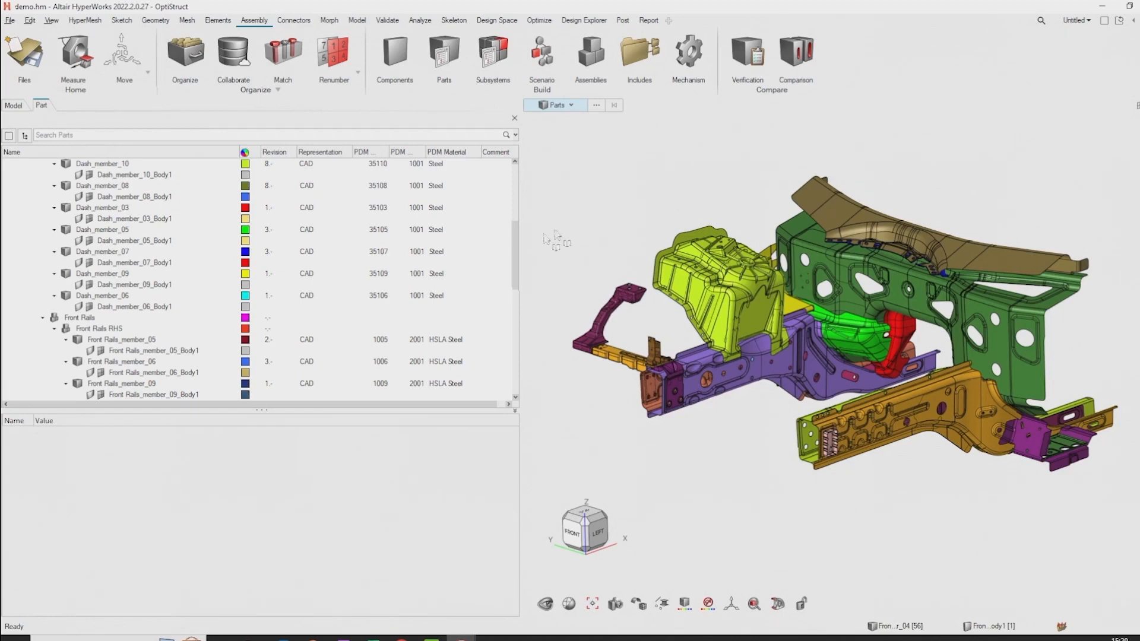
pyautogui.moveTo(518, 246); pyautogui.dragTo(517, 187)
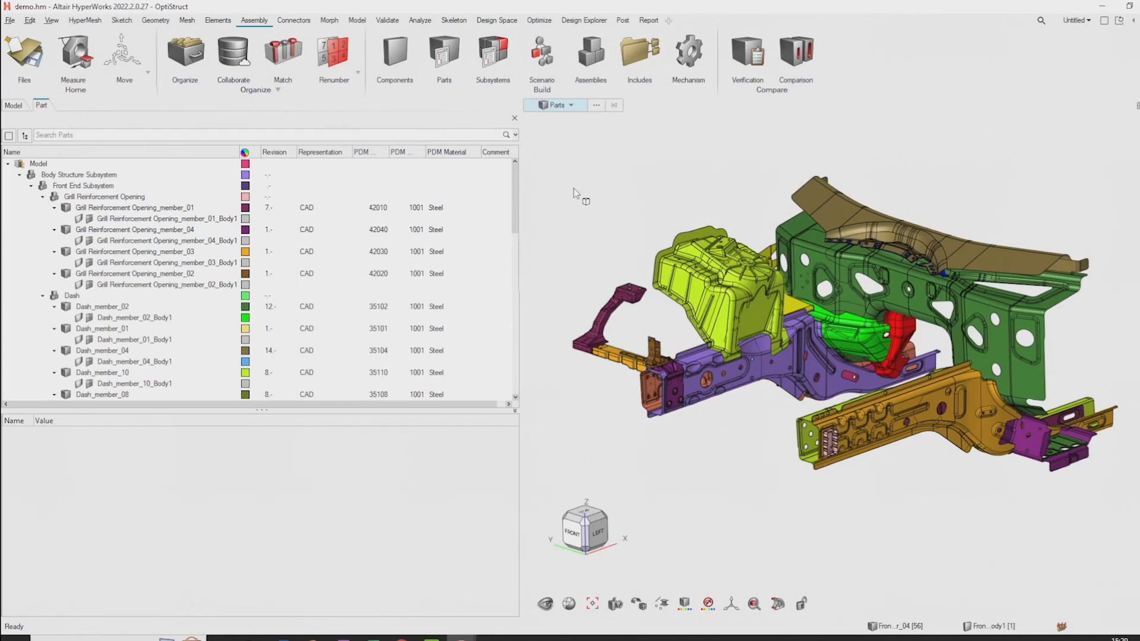
pyautogui.click(130, 208)
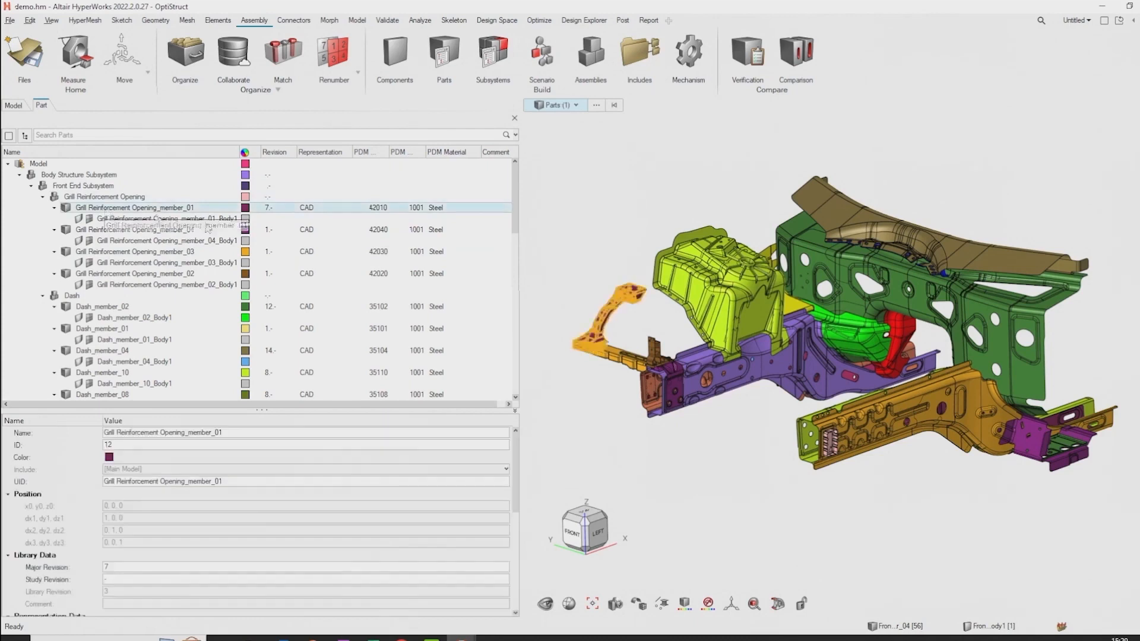
pyautogui.click(669, 288)
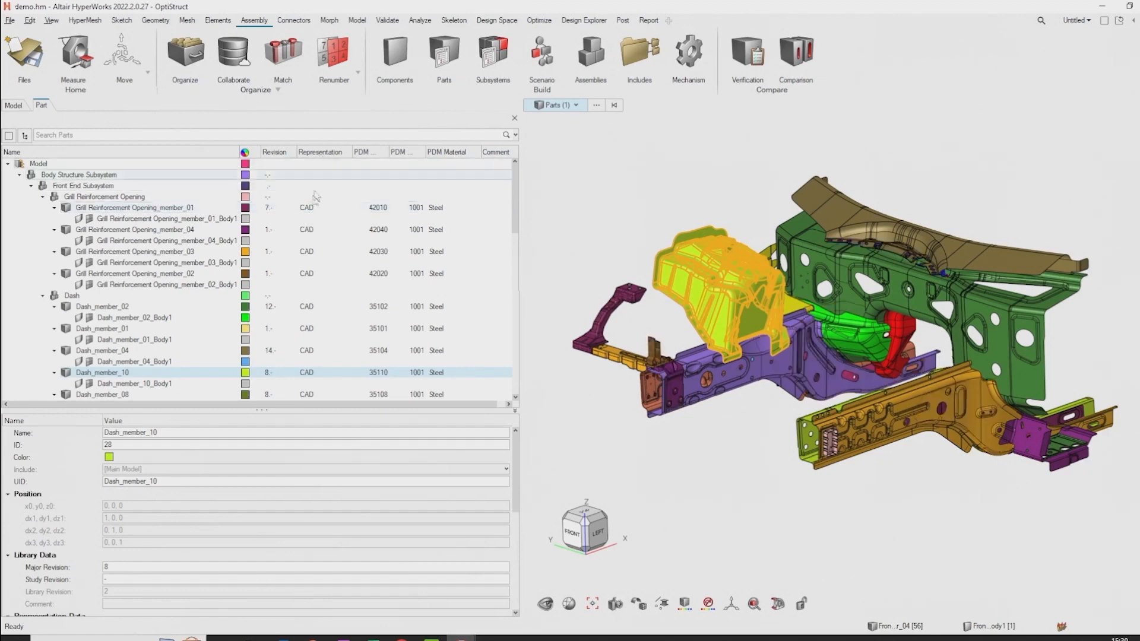
pyautogui.click(138, 208)
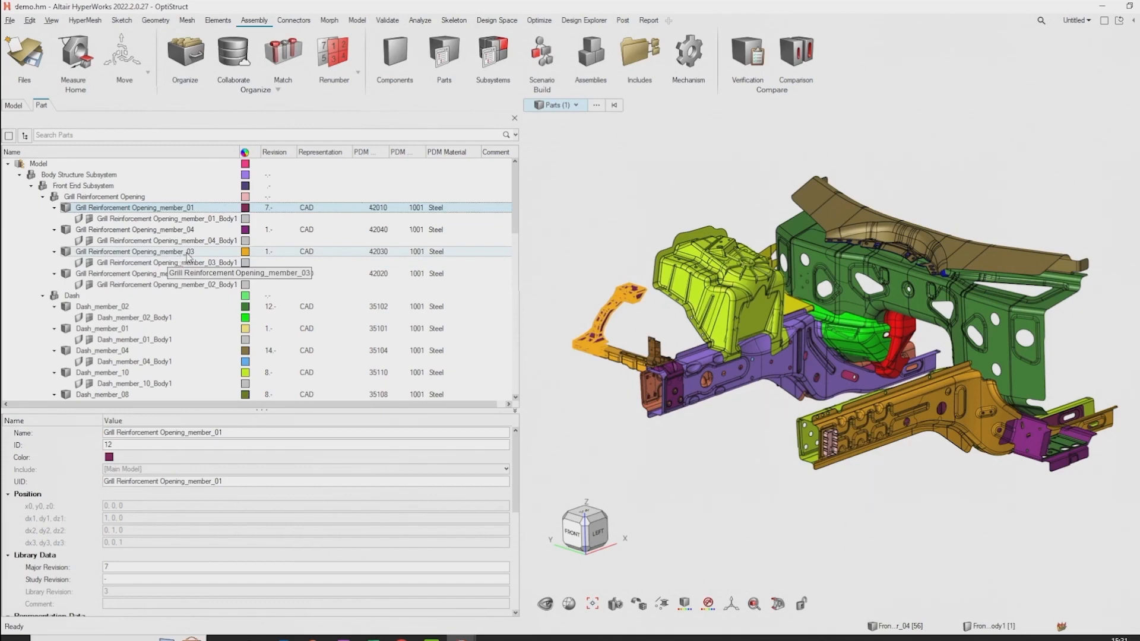
pyautogui.click(601, 408)
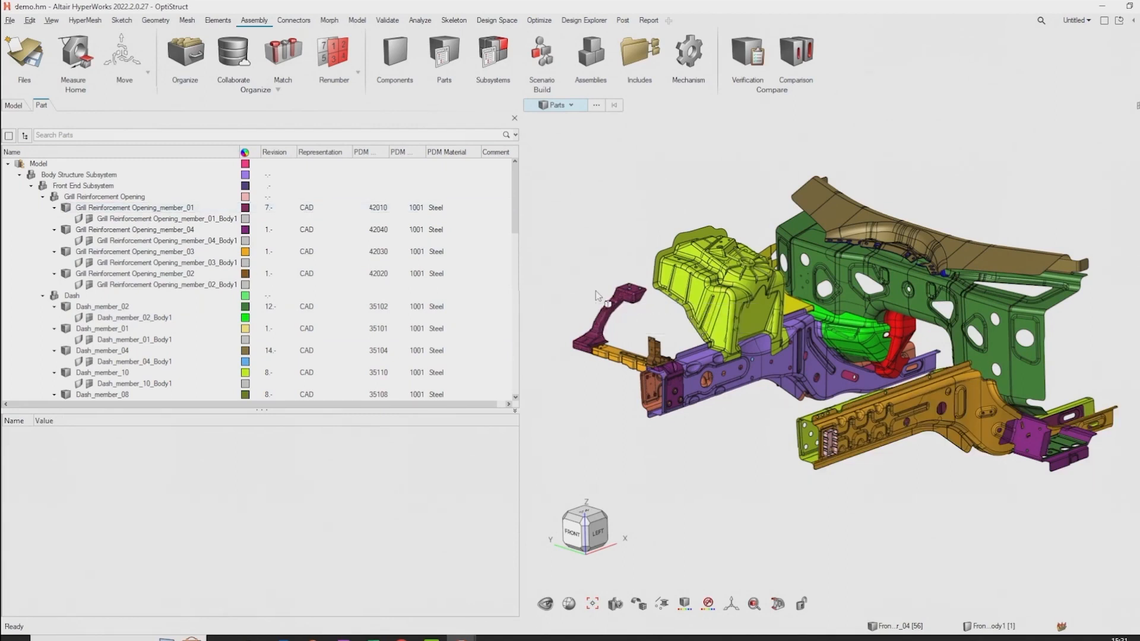
# - Match all displayed parts using shape AI encoding at 95% similarity with automatic tolerance and linked parts
pyautogui.click(286, 55)
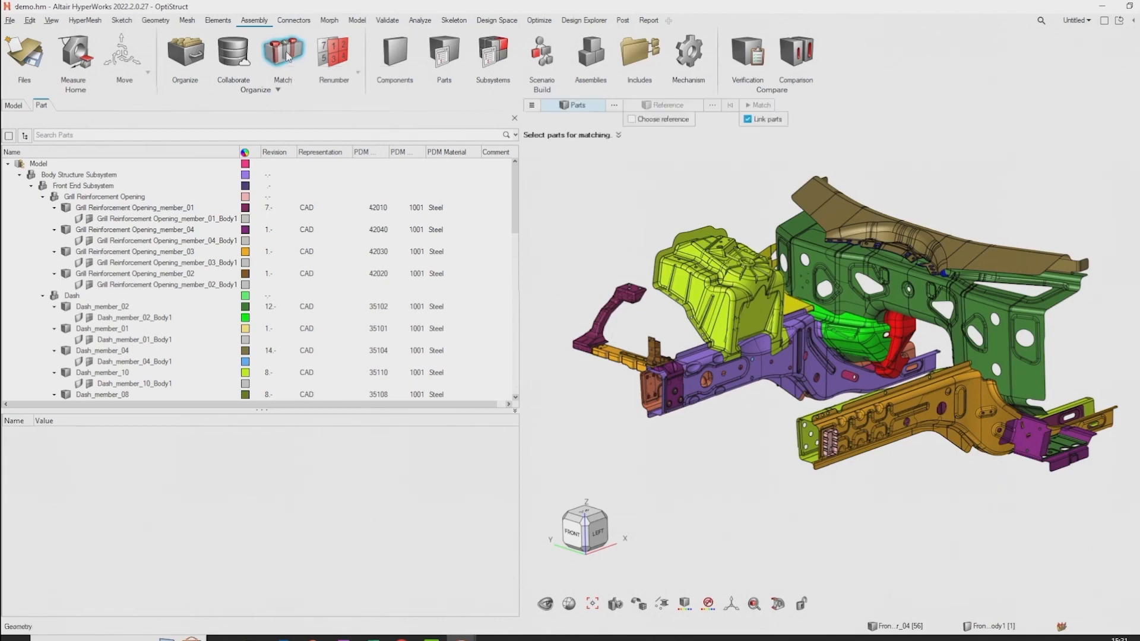
pyautogui.moveTo(603, 217); pyautogui.dragTo(615, 215, button='right')
pyautogui.scroll(-3, 616, 215)
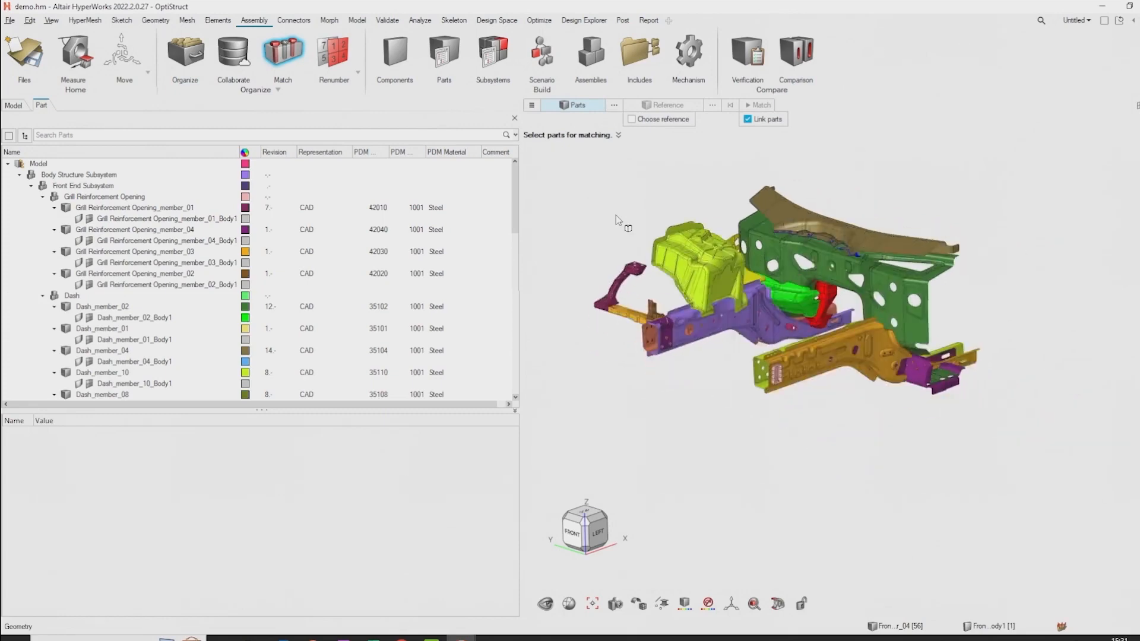
pyautogui.moveTo(554, 160); pyautogui.dragTo(1045, 438)
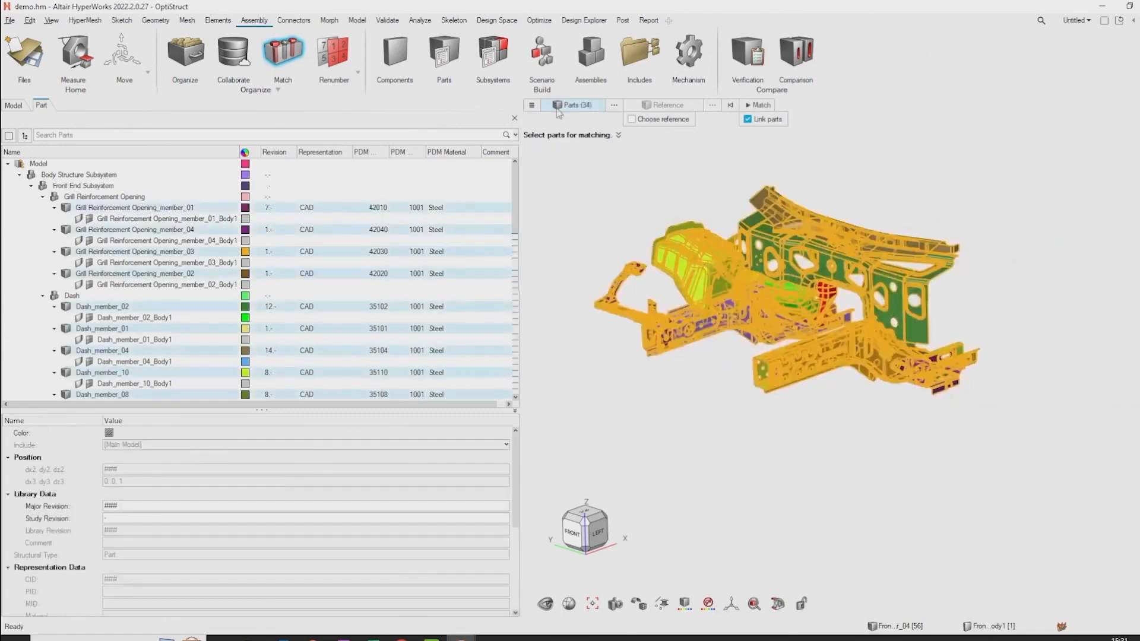
pyautogui.click(532, 106)
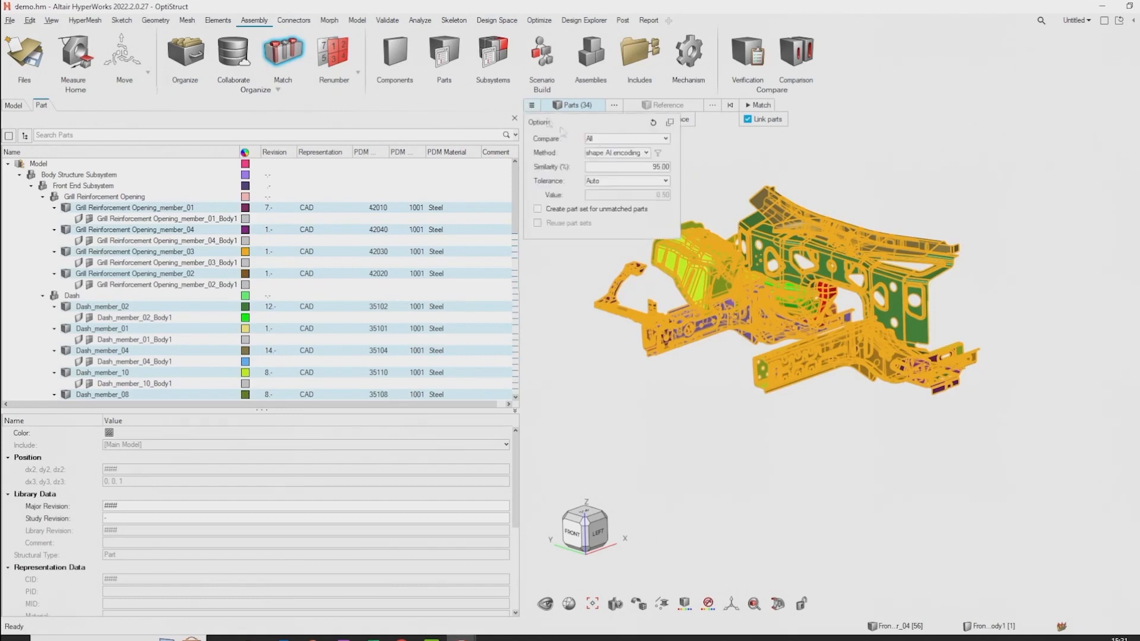
pyautogui.click(757, 106)
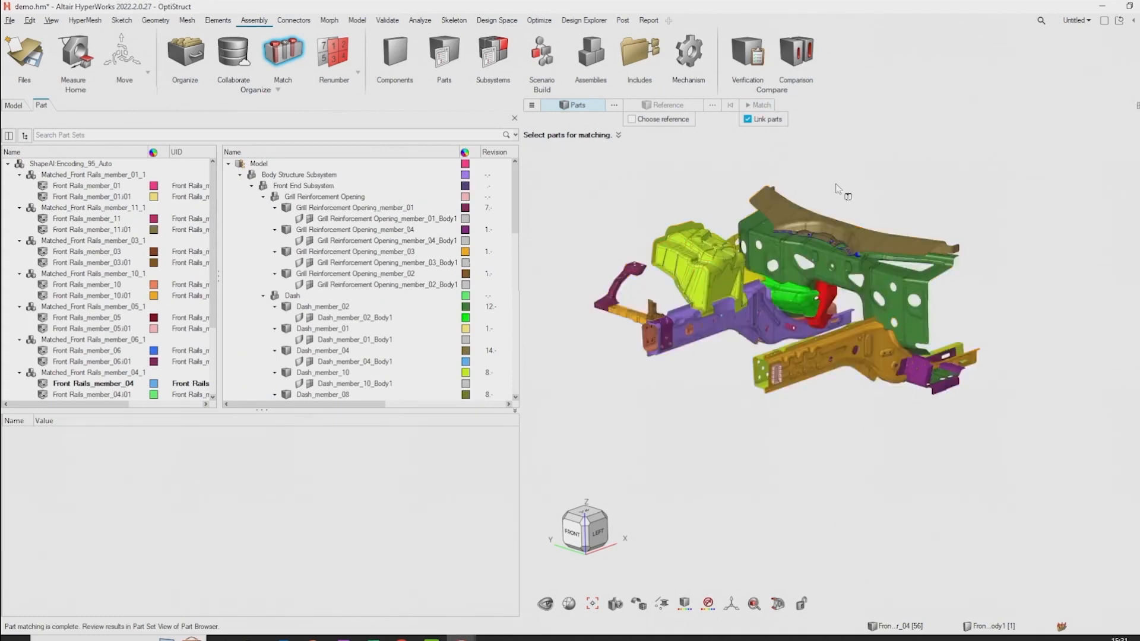
# - Review the matched front rail part sets under ShapeAI:Encoding_95_Auto, from member_01 to member_07, and exit part matching
pyautogui.click(84, 165)
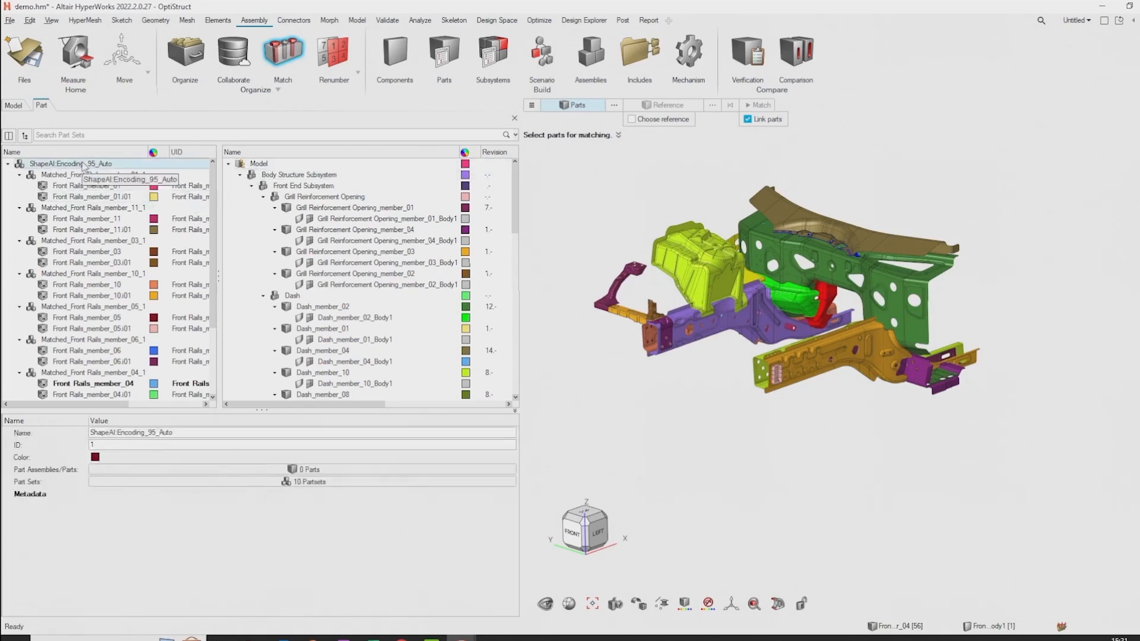
pyautogui.click(86, 175)
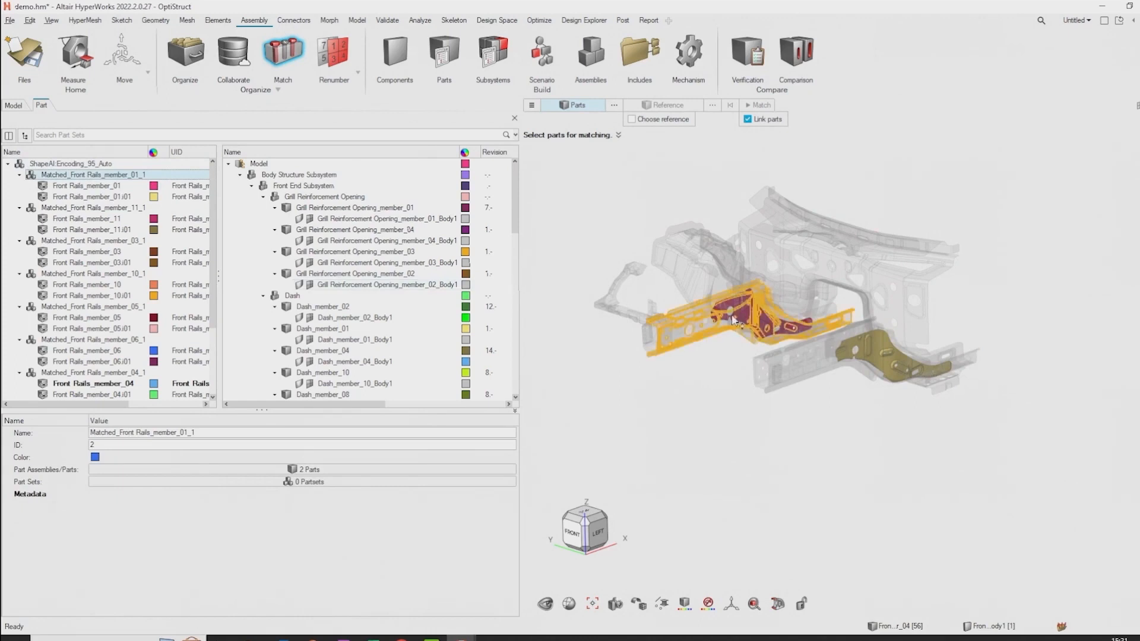
pyautogui.click(90, 240)
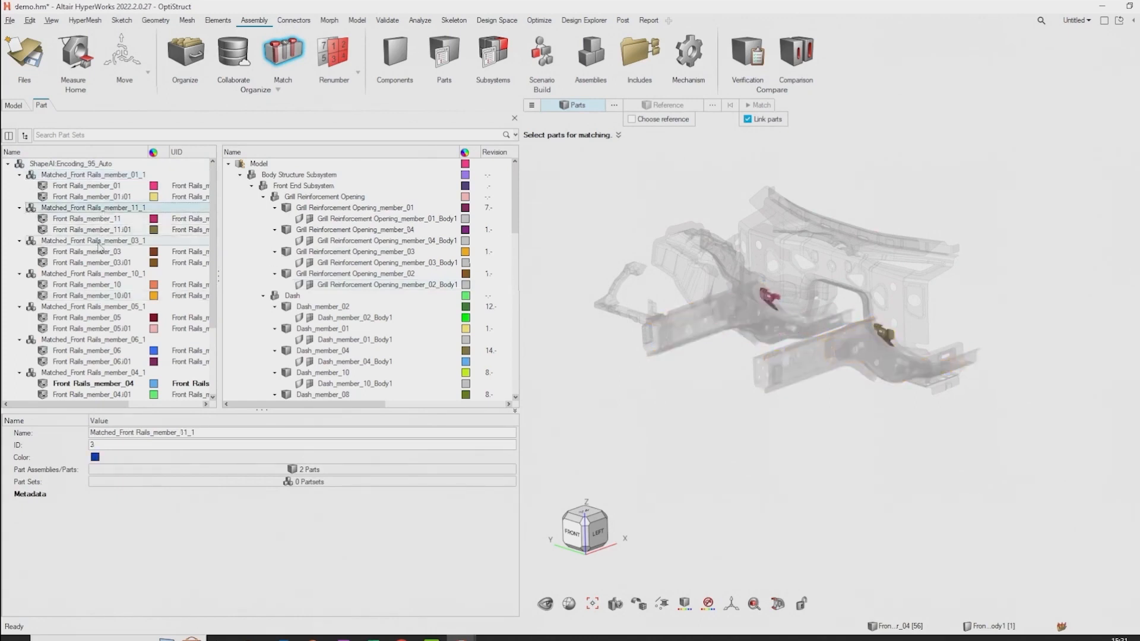
pyautogui.click(89, 306)
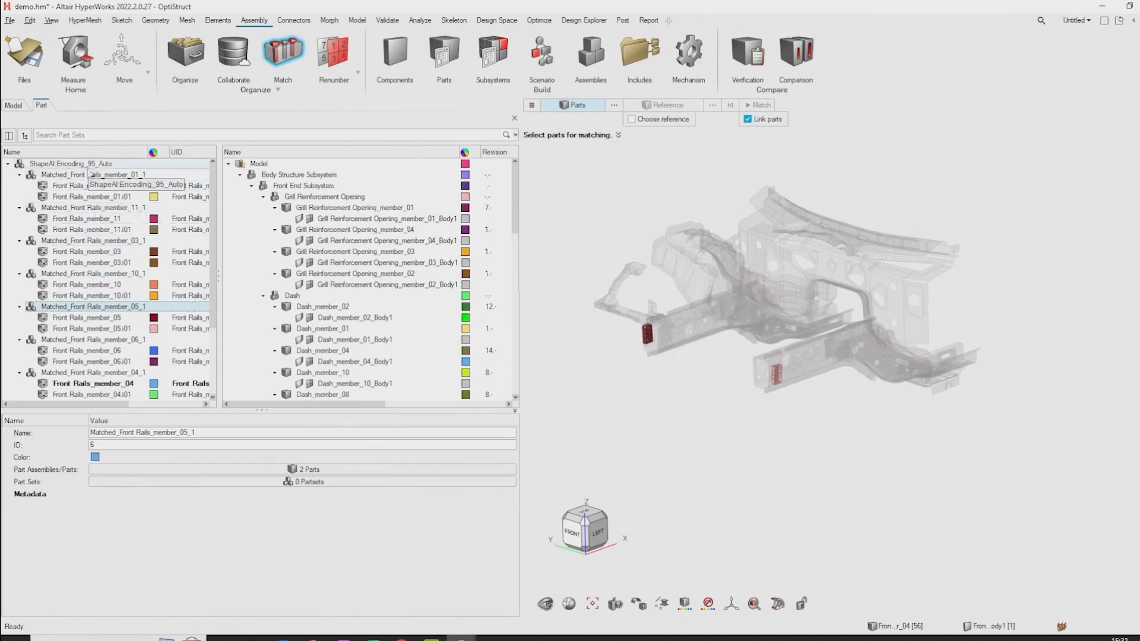
pyautogui.click(88, 208)
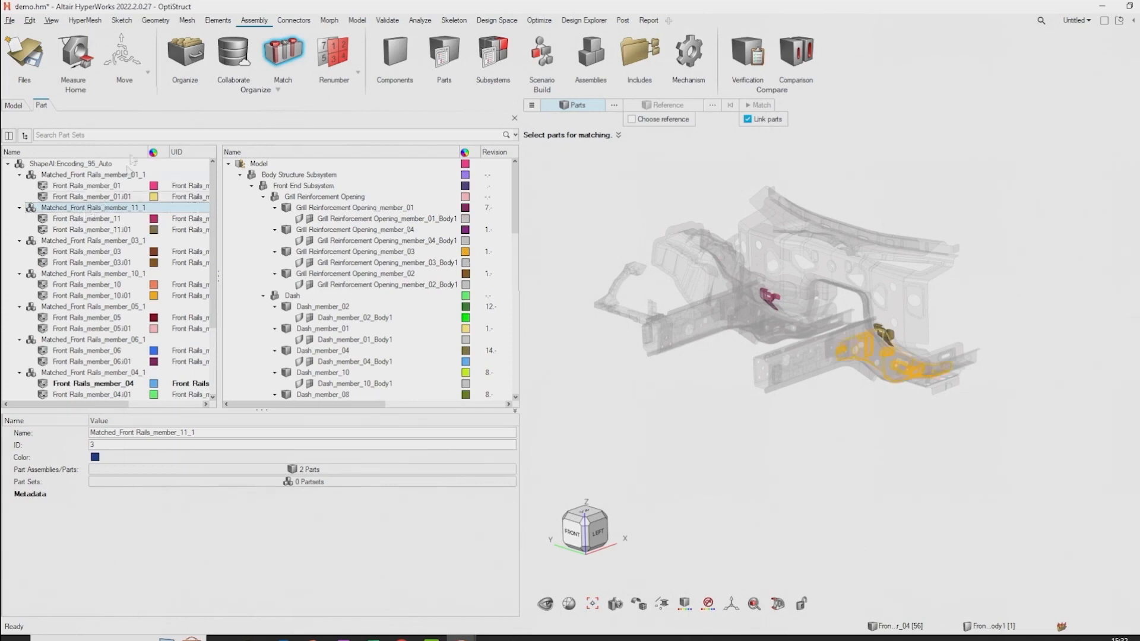
pyautogui.click(98, 341)
pyautogui.click(100, 373)
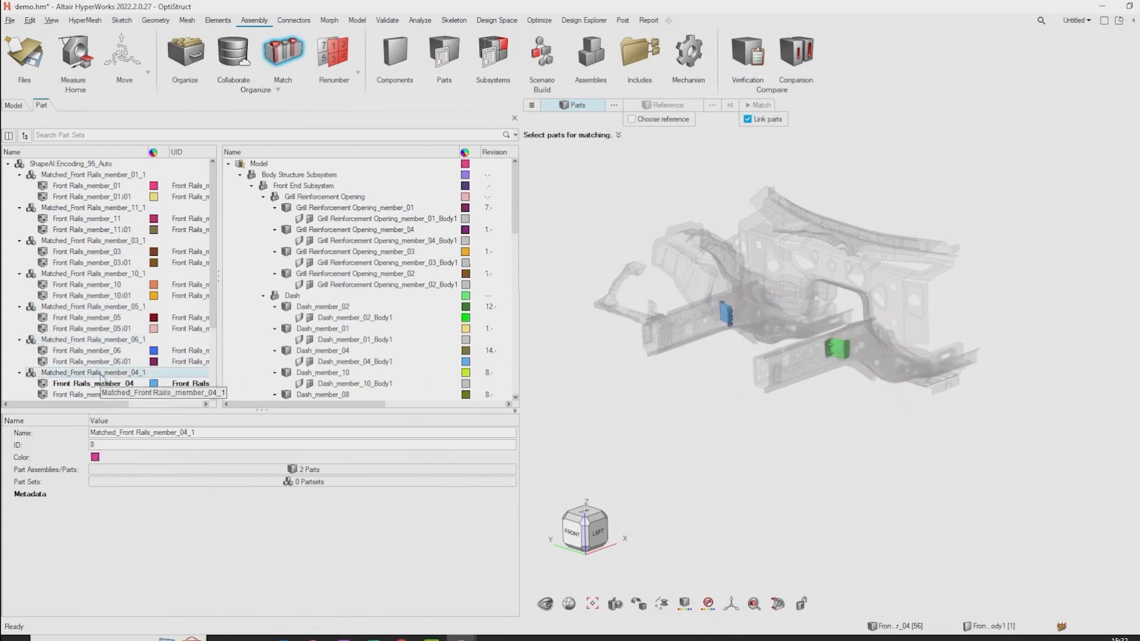
pyautogui.scroll(-3, 95, 357)
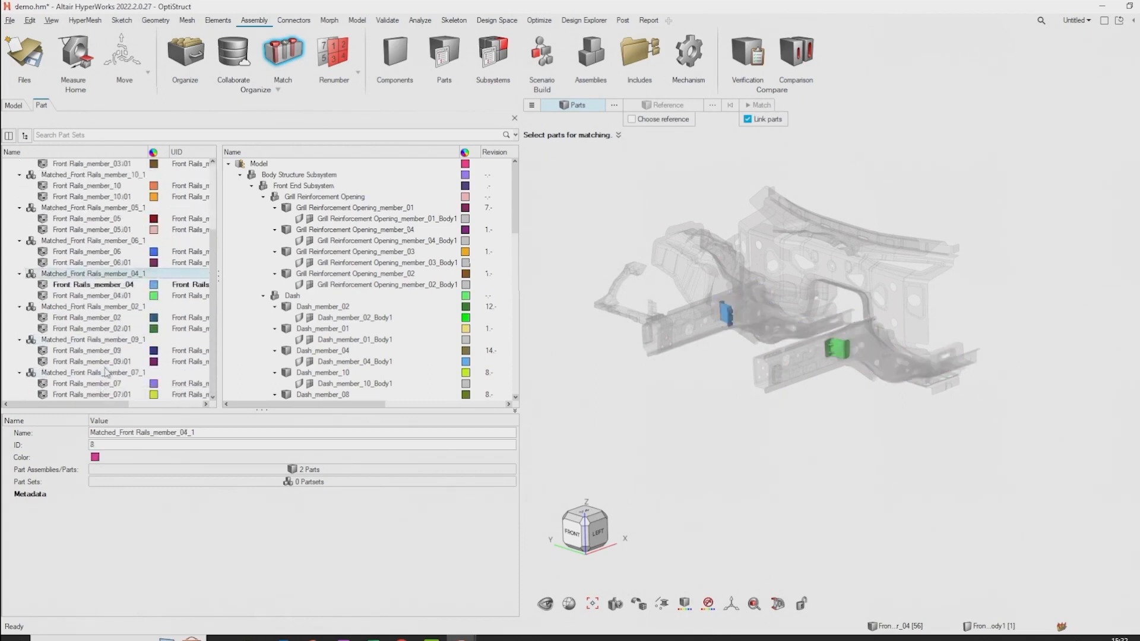
pyautogui.click(92, 340)
pyautogui.click(92, 373)
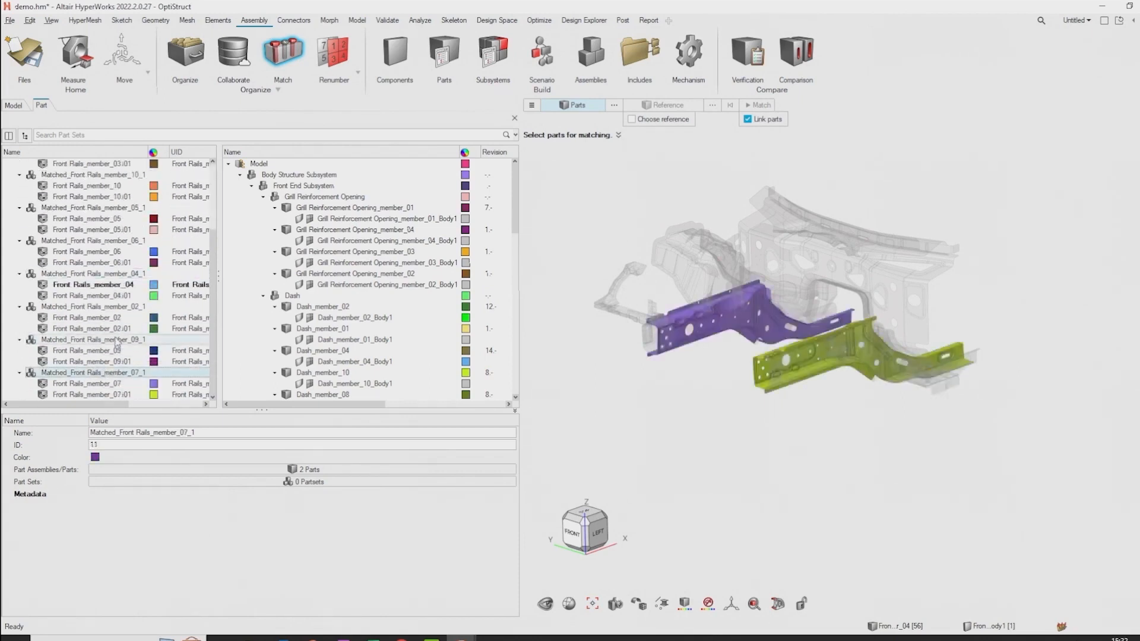
pyautogui.click(283, 52)
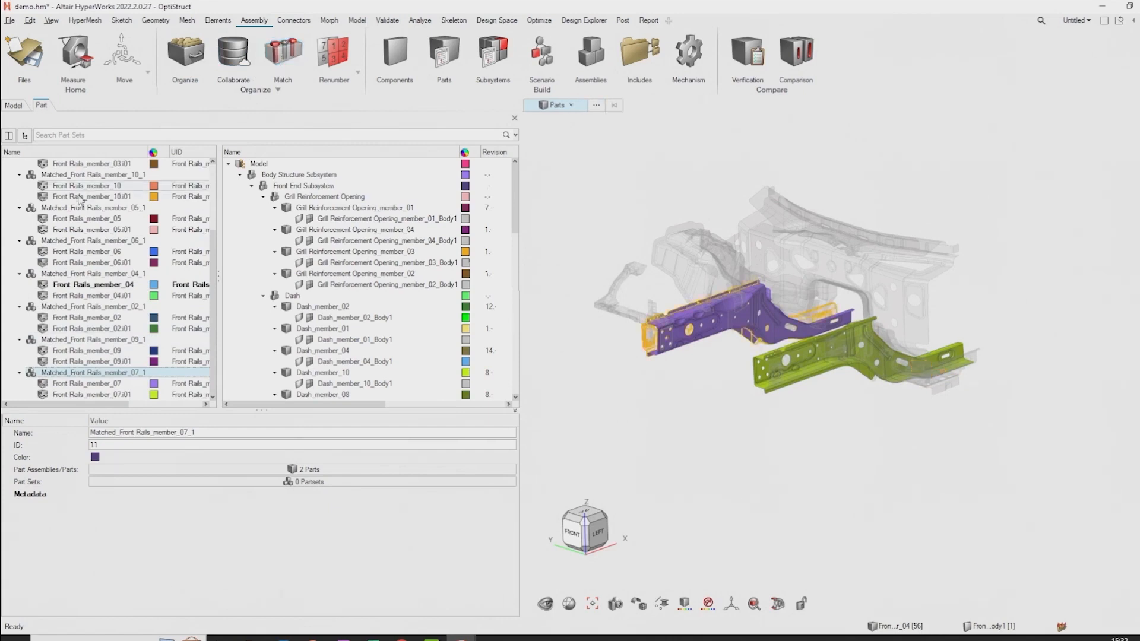
# - Review the Matched_Front Rails_member_11_1 part set again and return to the full model display
pyautogui.moveTo(700, 434); pyautogui.dragTo(719, 444, button='right')
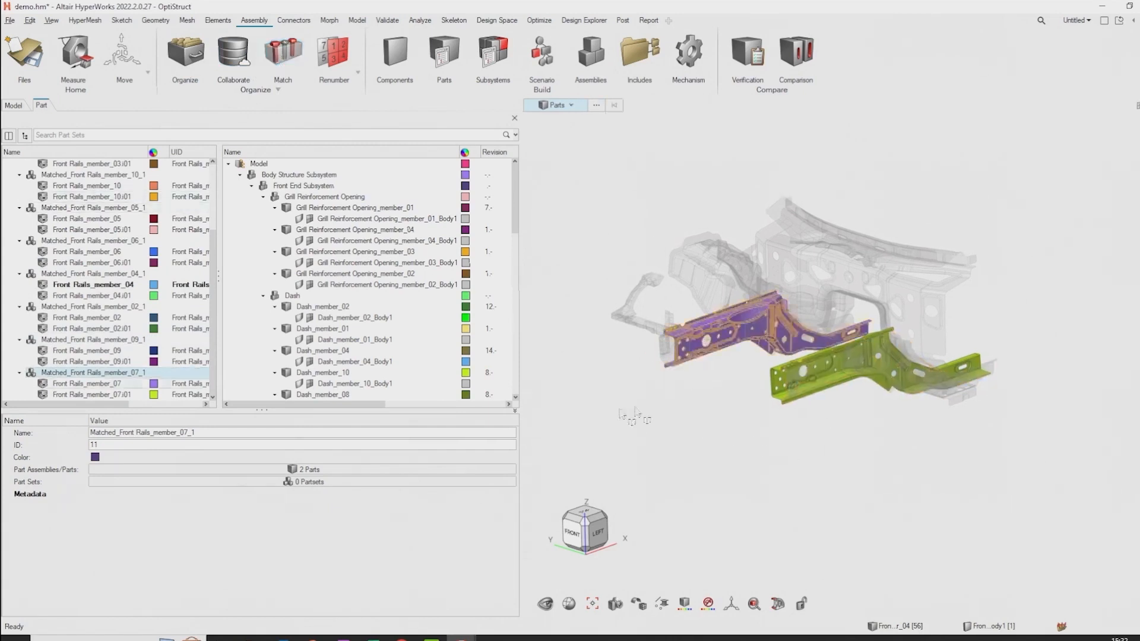
pyautogui.moveTo(214, 258); pyautogui.dragTo(214, 232)
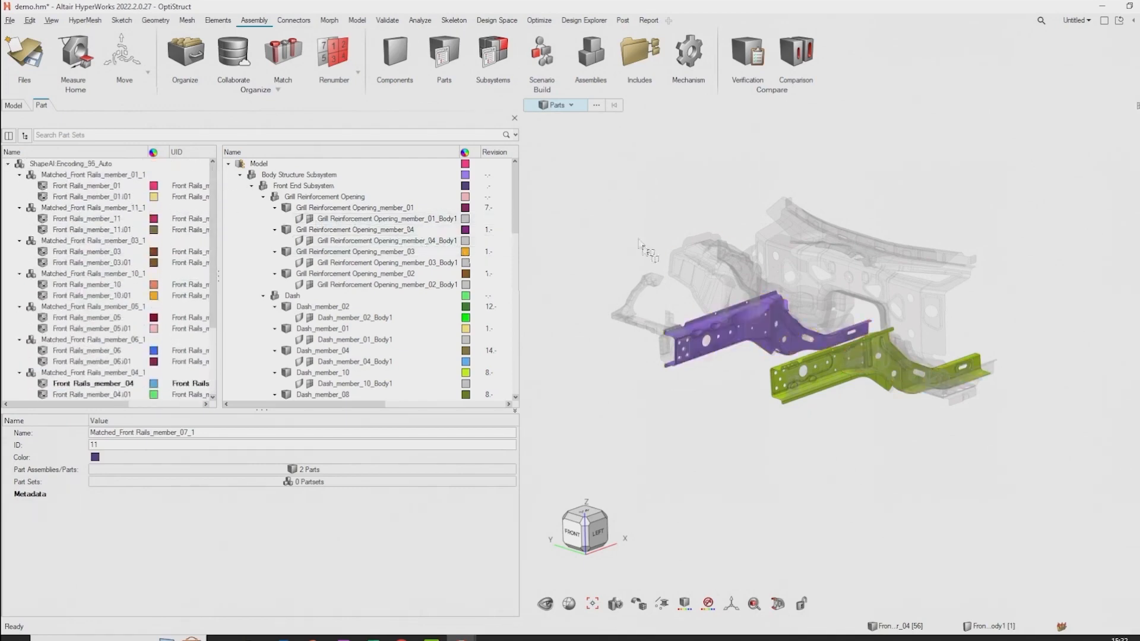
pyautogui.click(110, 209)
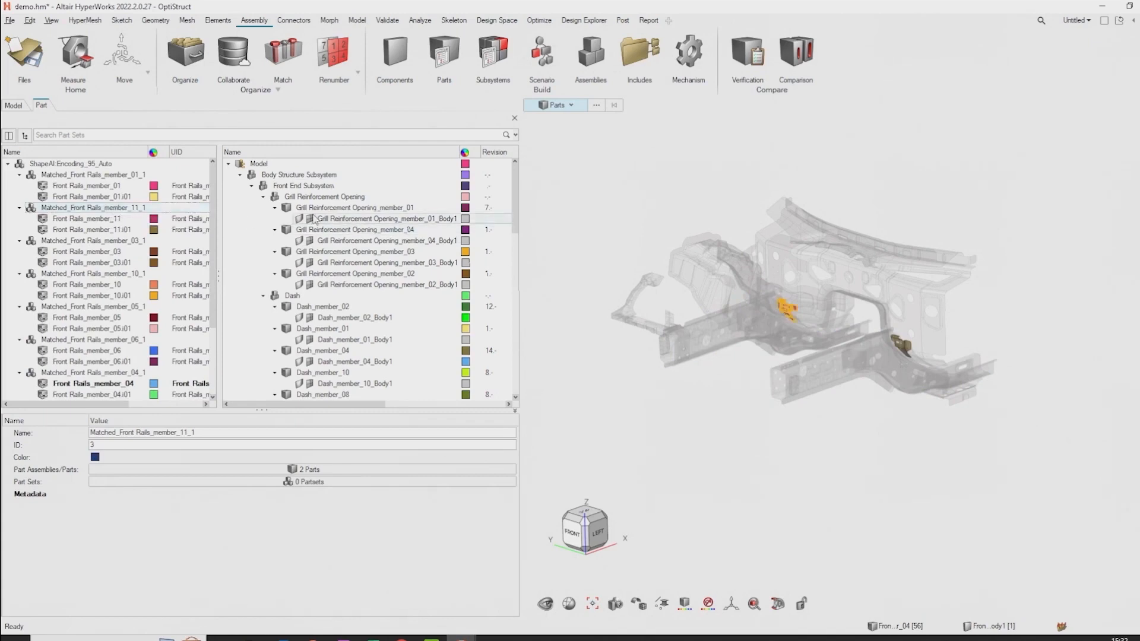
pyautogui.moveTo(663, 250); pyautogui.dragTo(641, 252, button='right')
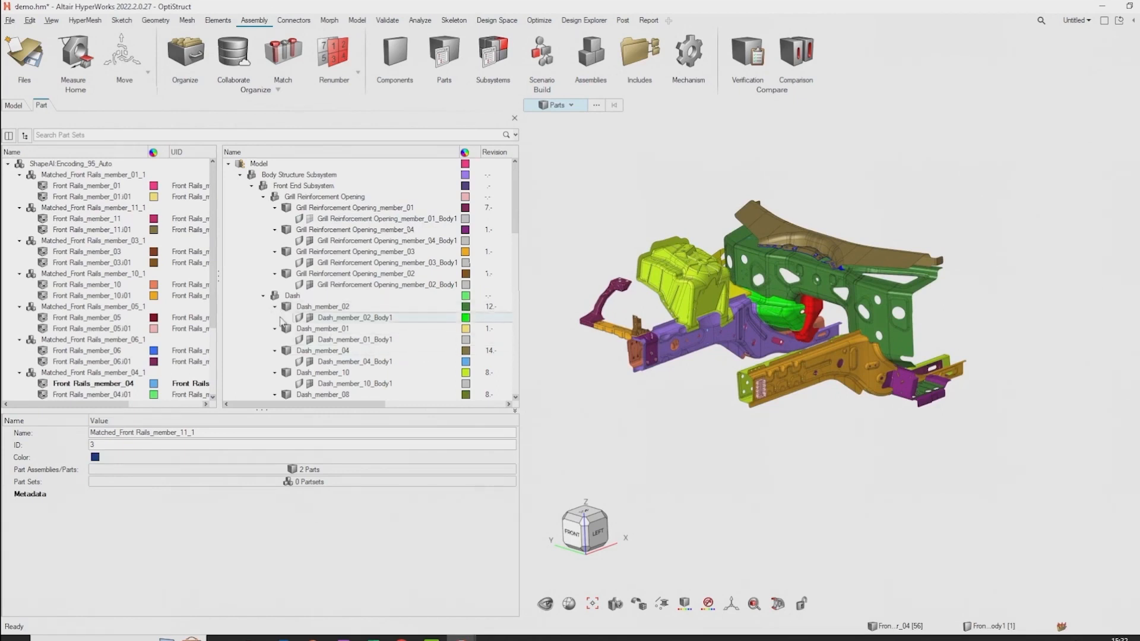
# - Create an NVH 5mm representation for the Front Rails RHS subsystem, saved to the library, and bring up the BatchMesher run status
pyautogui.scroll(-7, 284, 321)
pyautogui.click(309, 319)
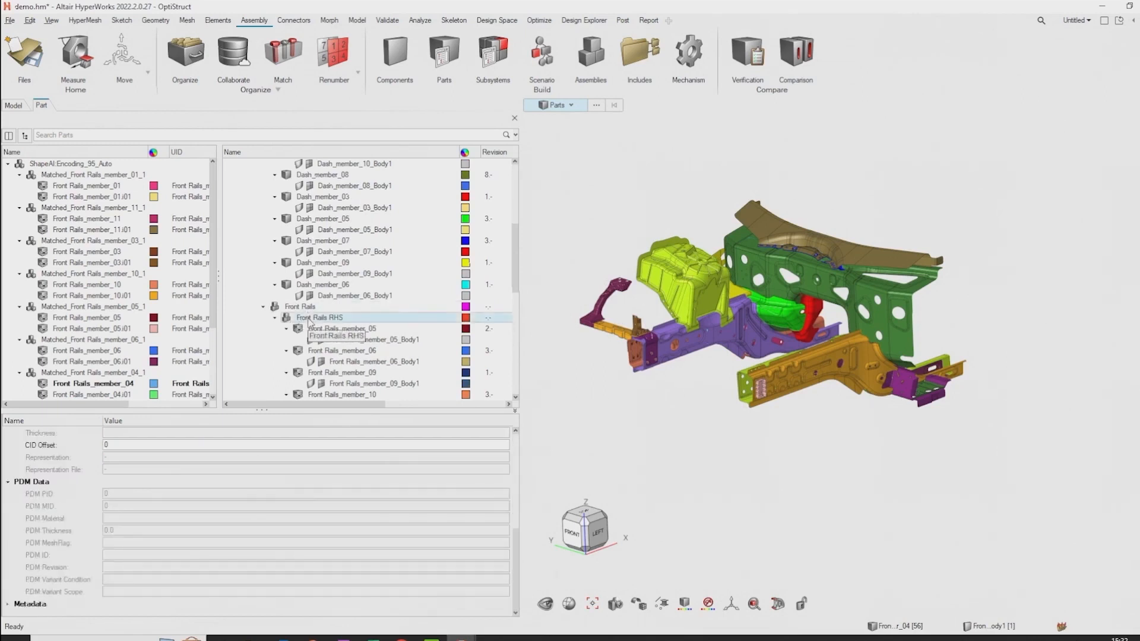
pyautogui.rightClick(312, 321)
pyautogui.moveTo(371, 377)
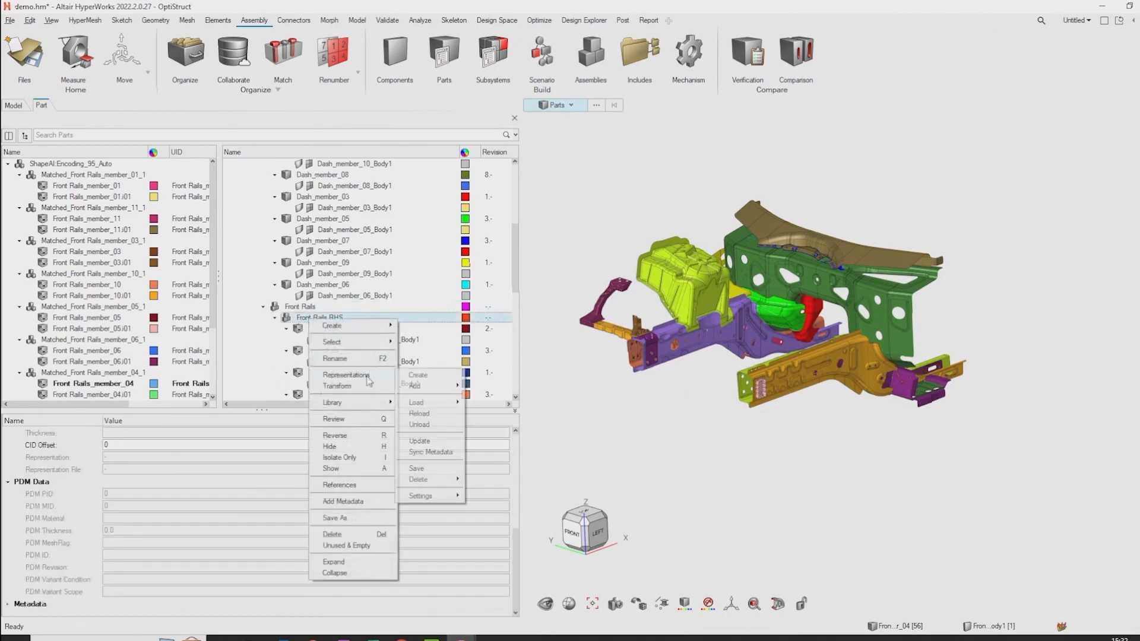
pyautogui.click(426, 378)
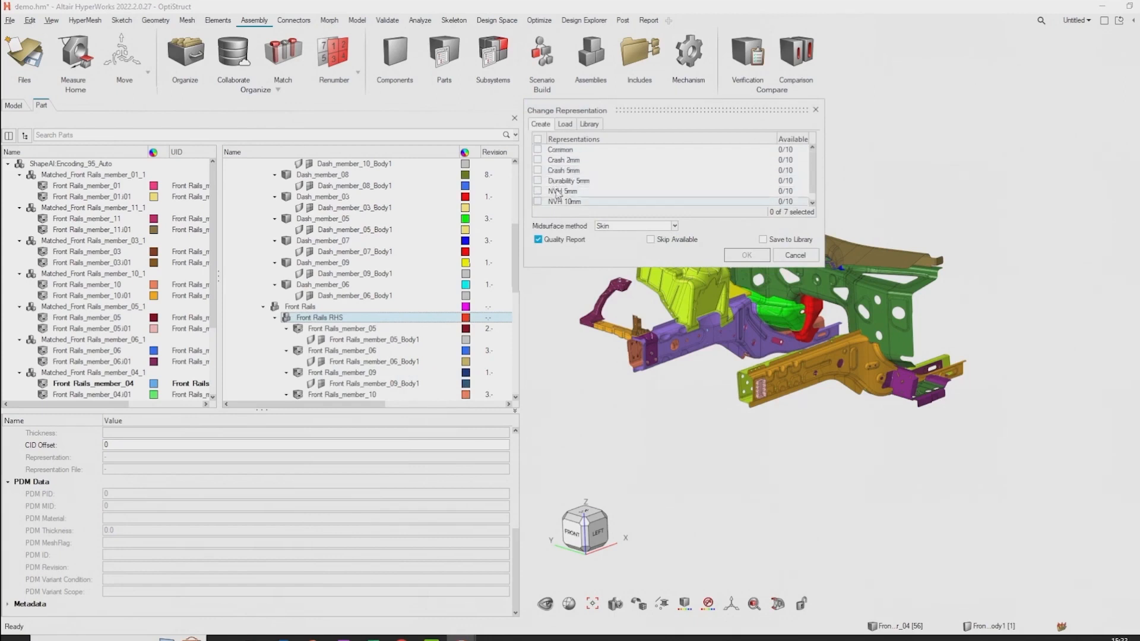
pyautogui.scroll(-1, 543, 190)
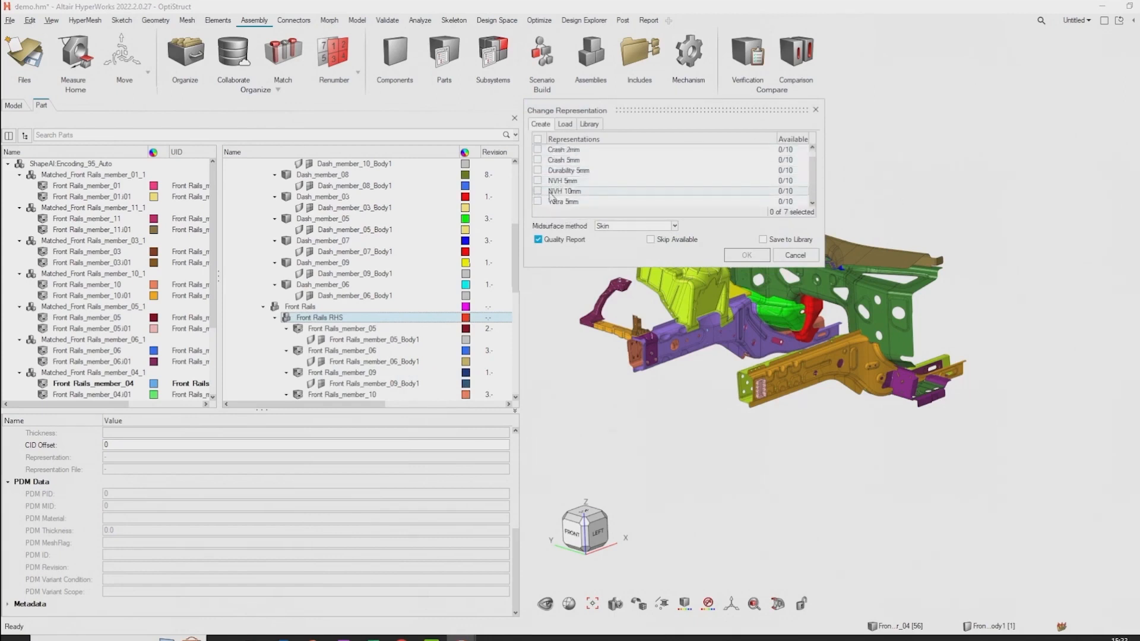
pyautogui.click(538, 181)
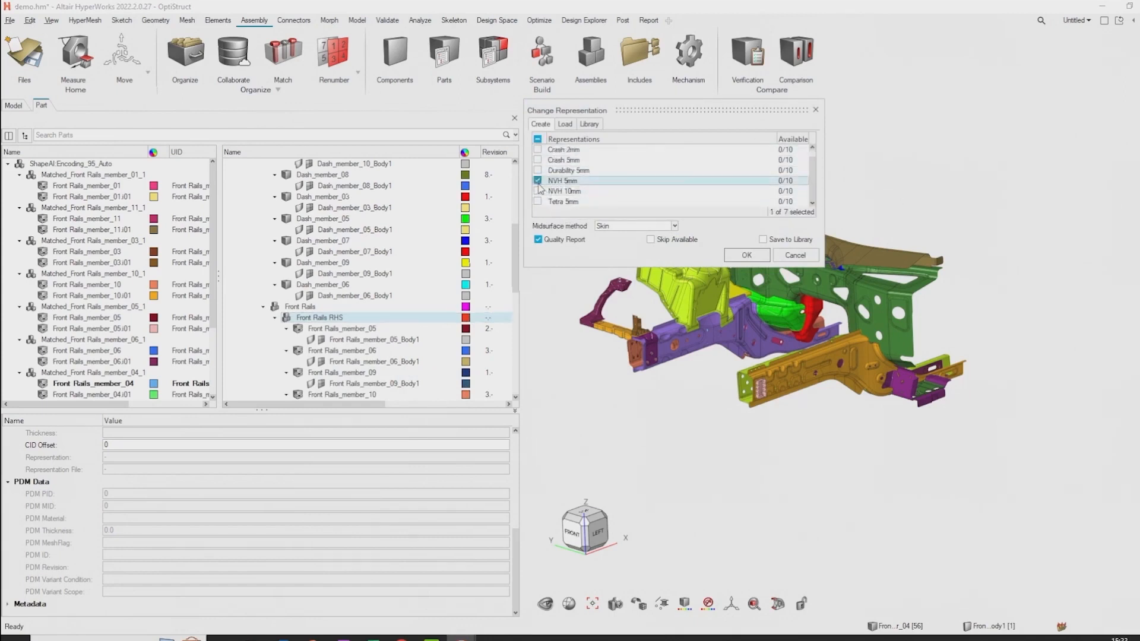
pyautogui.click(745, 256)
pyautogui.click(763, 239)
pyautogui.click(738, 255)
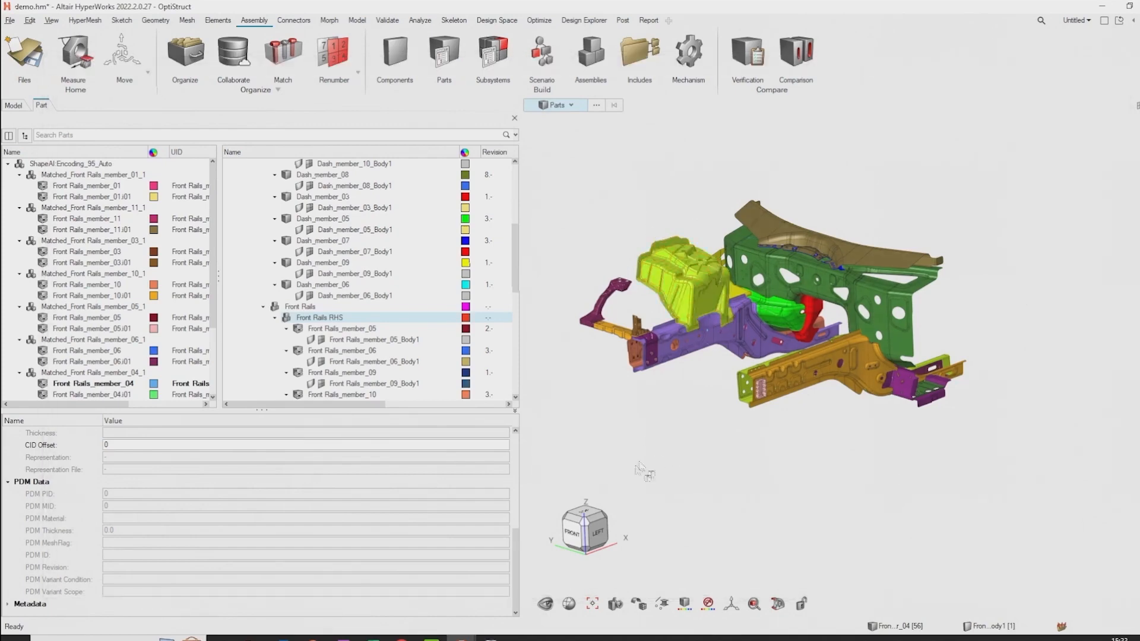
pyautogui.click(491, 638)
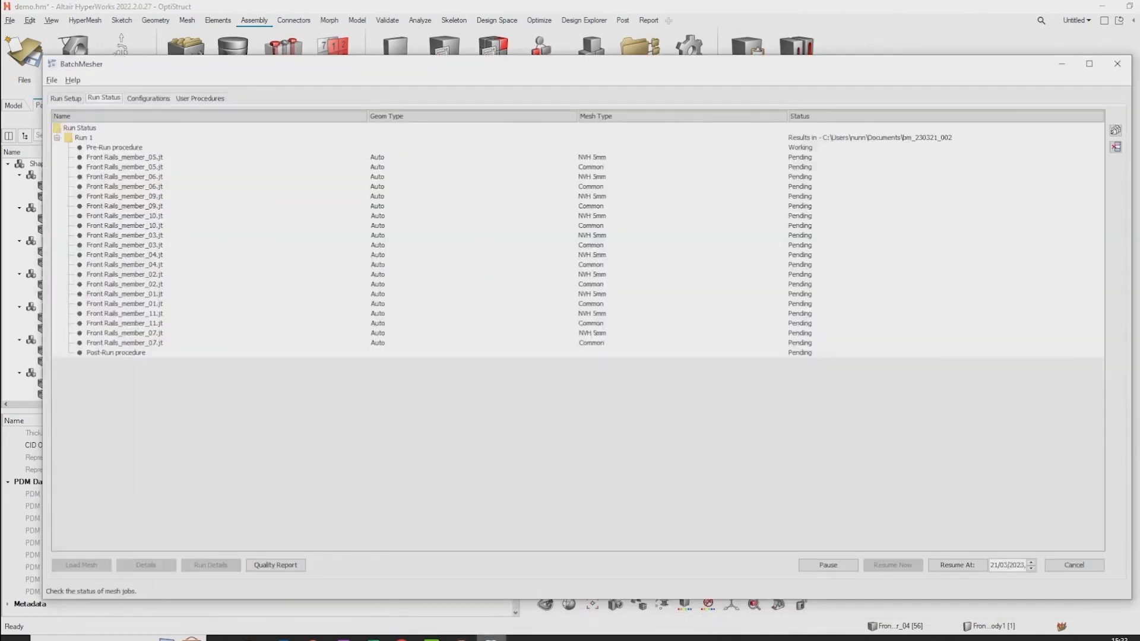
pyautogui.click(491, 639)
pyautogui.moveTo(771, 459)
pyautogui.mouseDown(button='right')
pyautogui.moveTo(756, 413)
pyautogui.moveTo(768, 446)
pyautogui.mouseUp(button='right')
pyautogui.scroll(4, 768, 446)
pyautogui.moveTo(782, 394); pyautogui.dragTo(795, 499, button='right')
pyautogui.moveTo(845, 391); pyautogui.dragTo(840, 361, button='right')
pyautogui.scroll(-4, 819, 363)
pyautogui.moveTo(818, 364); pyautogui.dragTo(782, 364, button='middle')
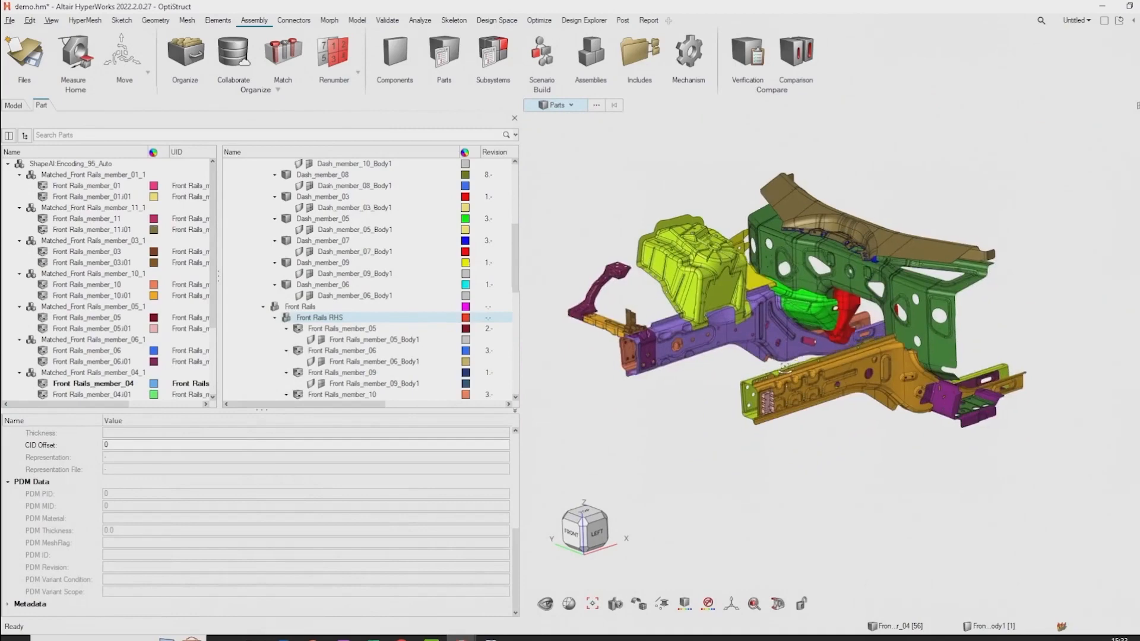
pyautogui.click(497, 638)
pyautogui.moveTo(724, 362); pyautogui.dragTo(734, 354, button='right')
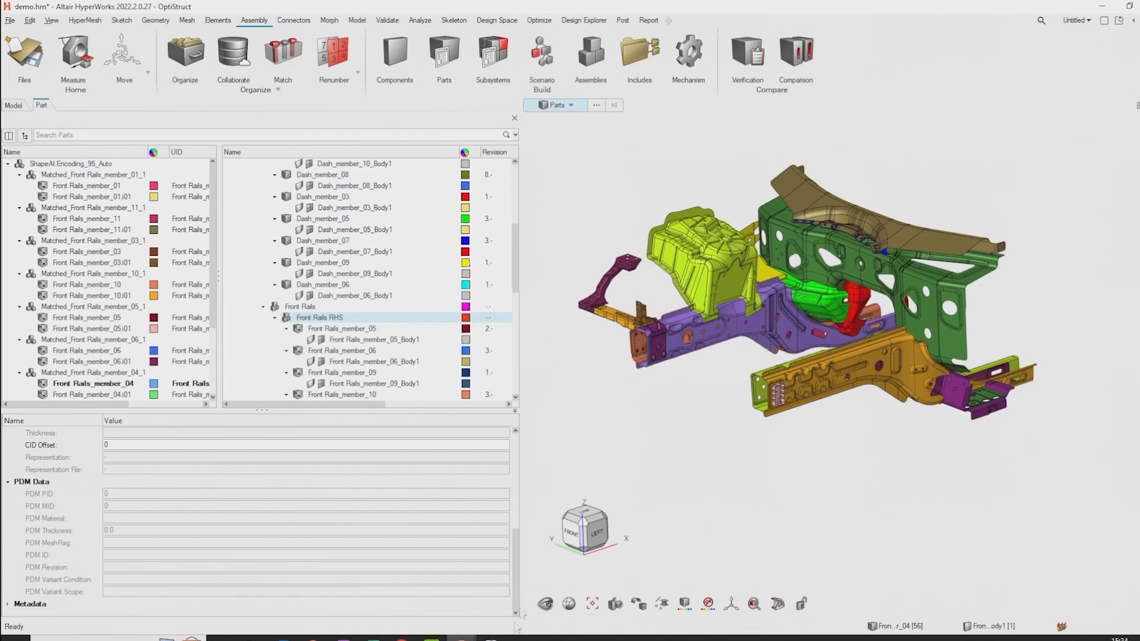
pyautogui.click(491, 637)
pyautogui.click(490, 638)
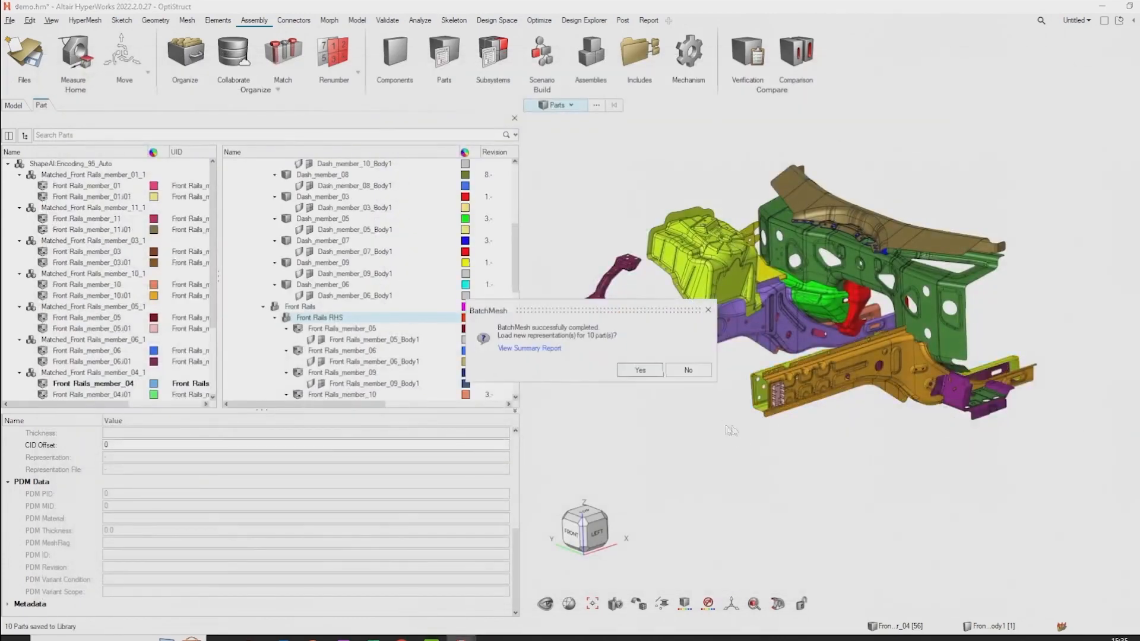
# - Load the new representations for the ten batch-meshed parts and switch the part browser to a single-pane layout
pyautogui.click(640, 370)
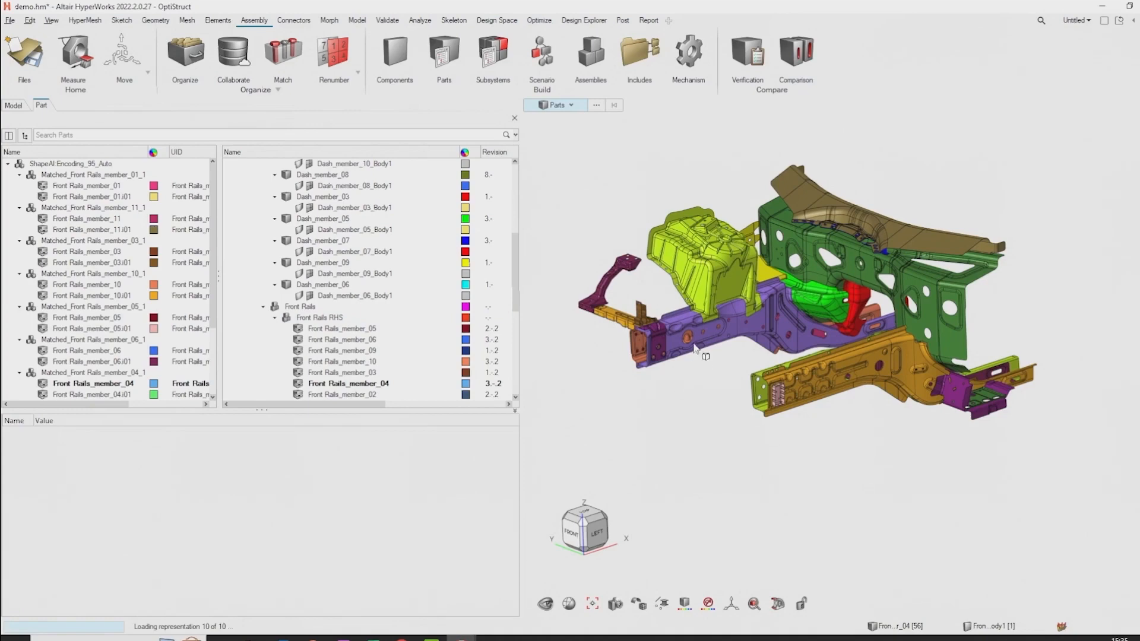
pyautogui.scroll(8, 718, 377)
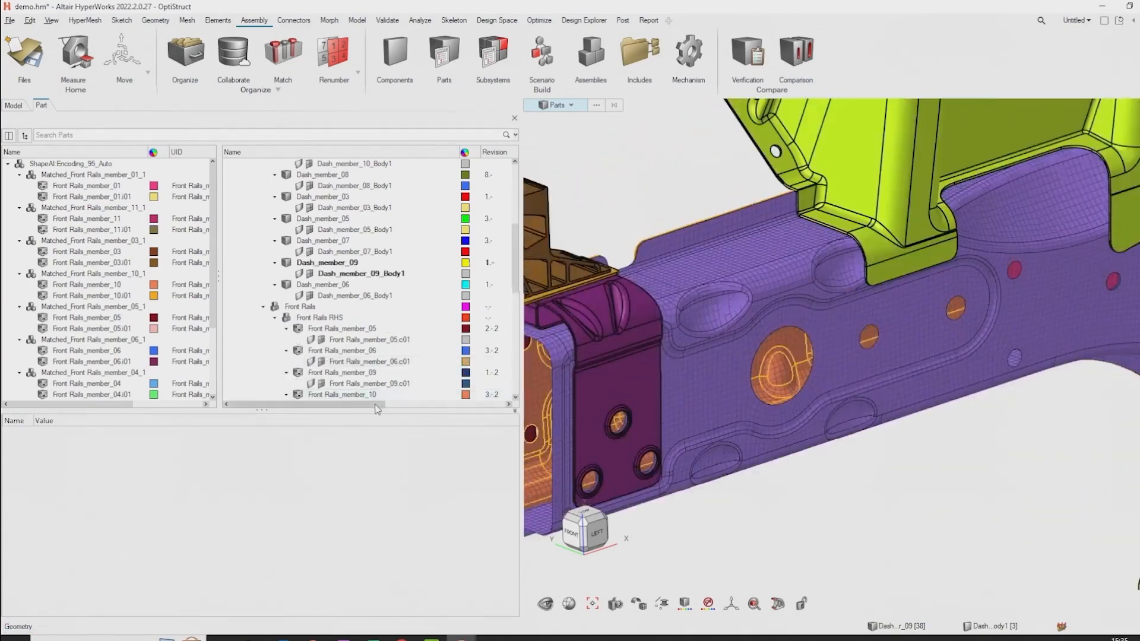
pyautogui.click(8, 136)
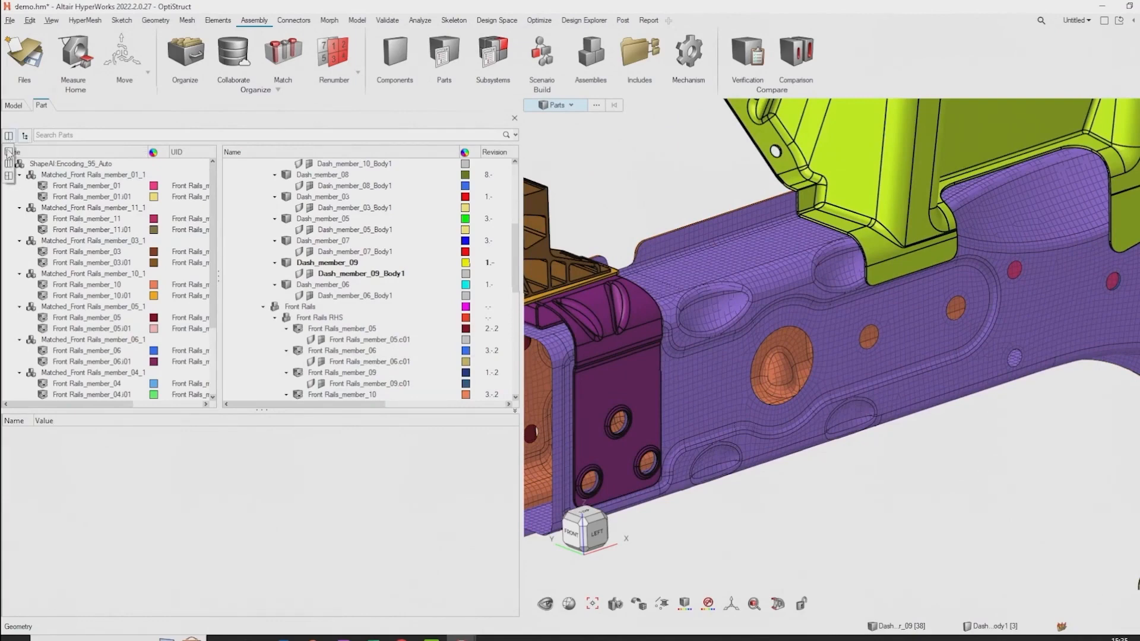
pyautogui.click(8, 152)
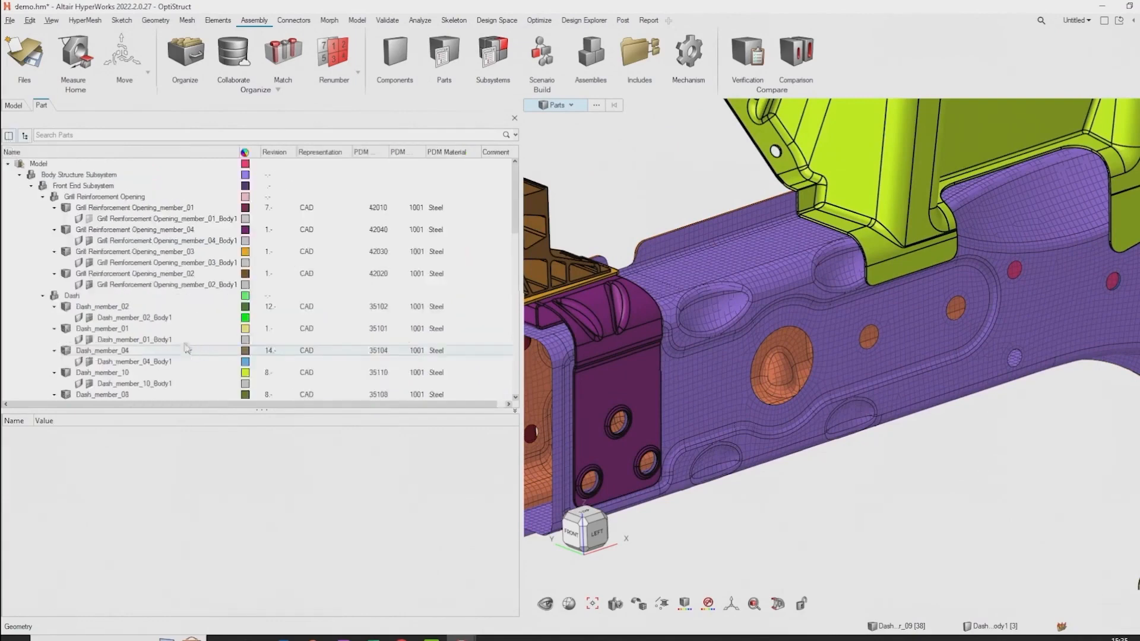
# - Check the representations of Front Rails_member_05 and Front Rails_member_07, and the property and material assigned to component Front Rails_member_07.c01
pyautogui.scroll(-8, 279, 332)
pyautogui.click(316, 286)
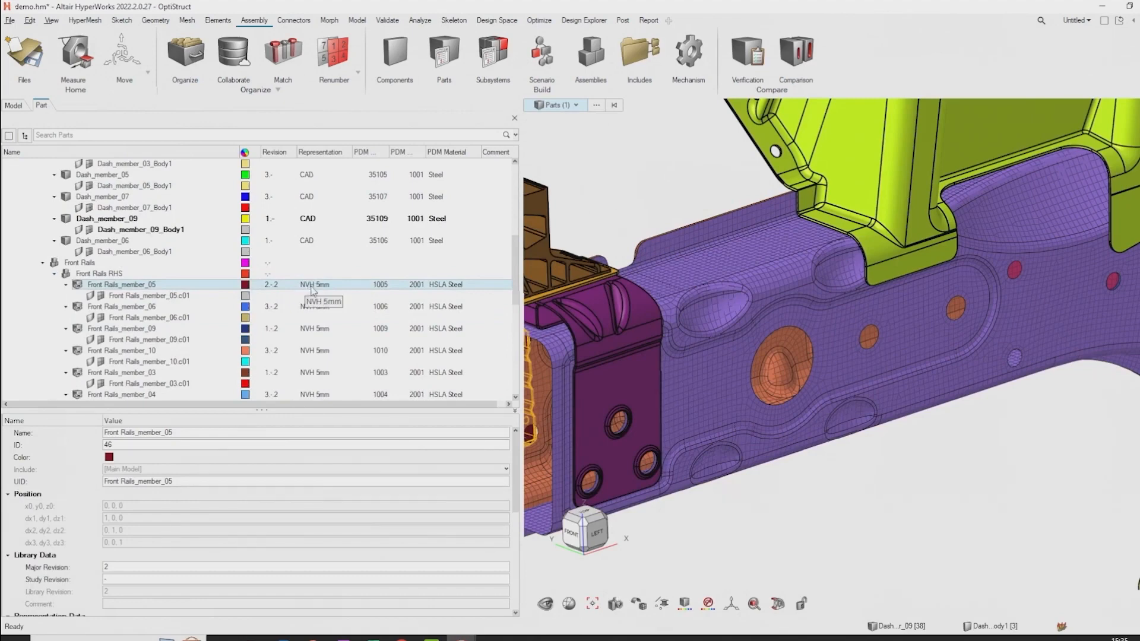
pyautogui.click(719, 358)
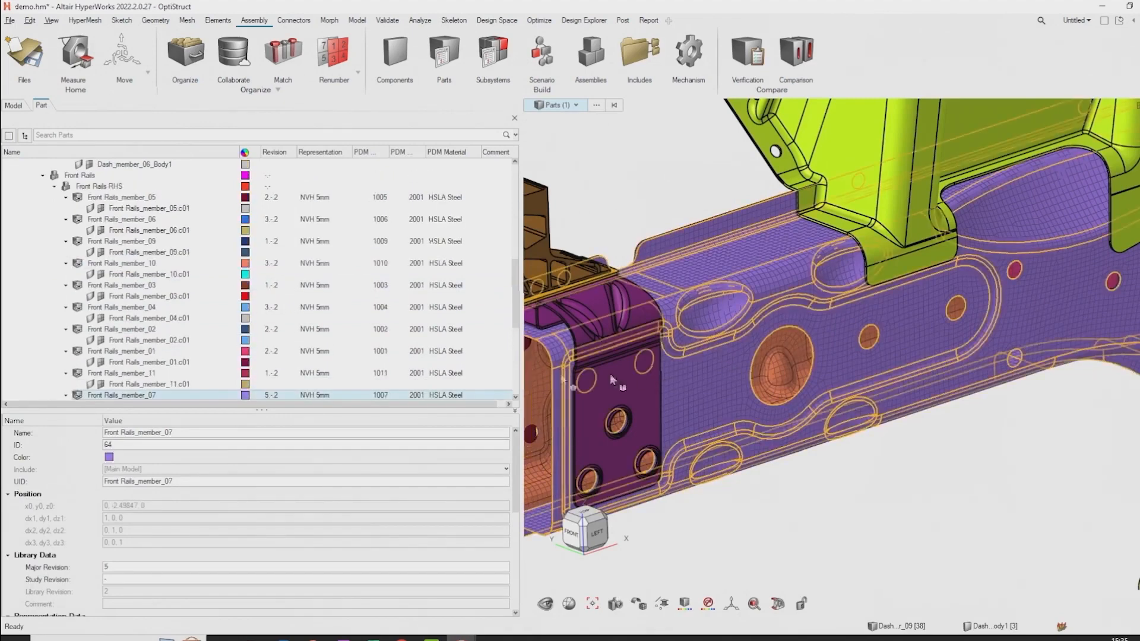
pyautogui.scroll(-3, 118, 365)
pyautogui.click(135, 328)
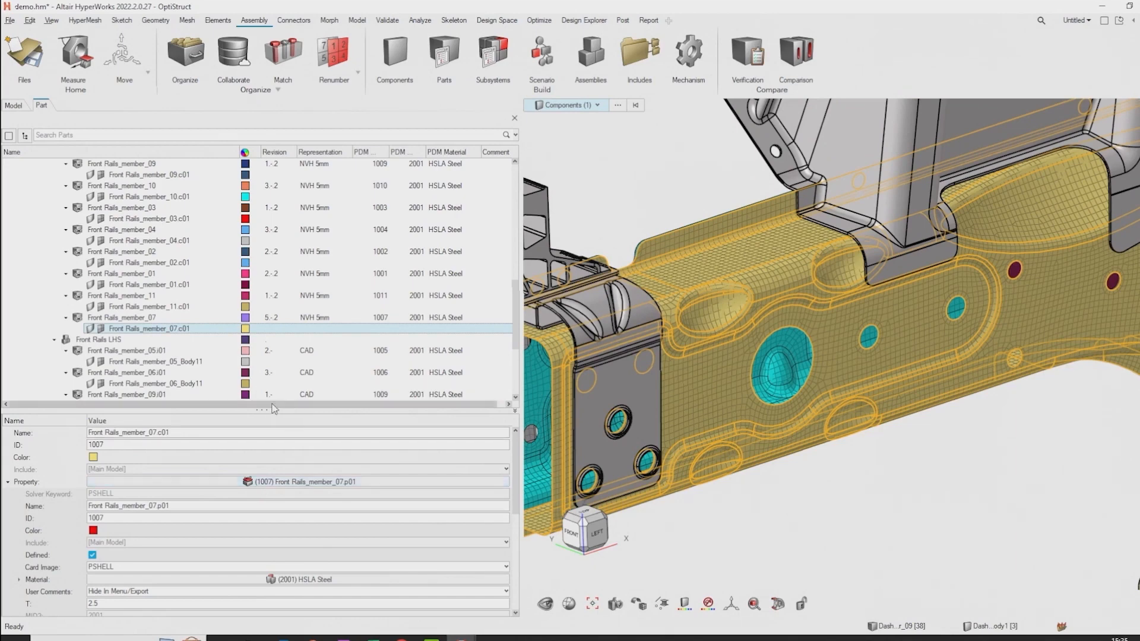
pyautogui.moveTo(273, 404); pyautogui.dragTo(352, 408)
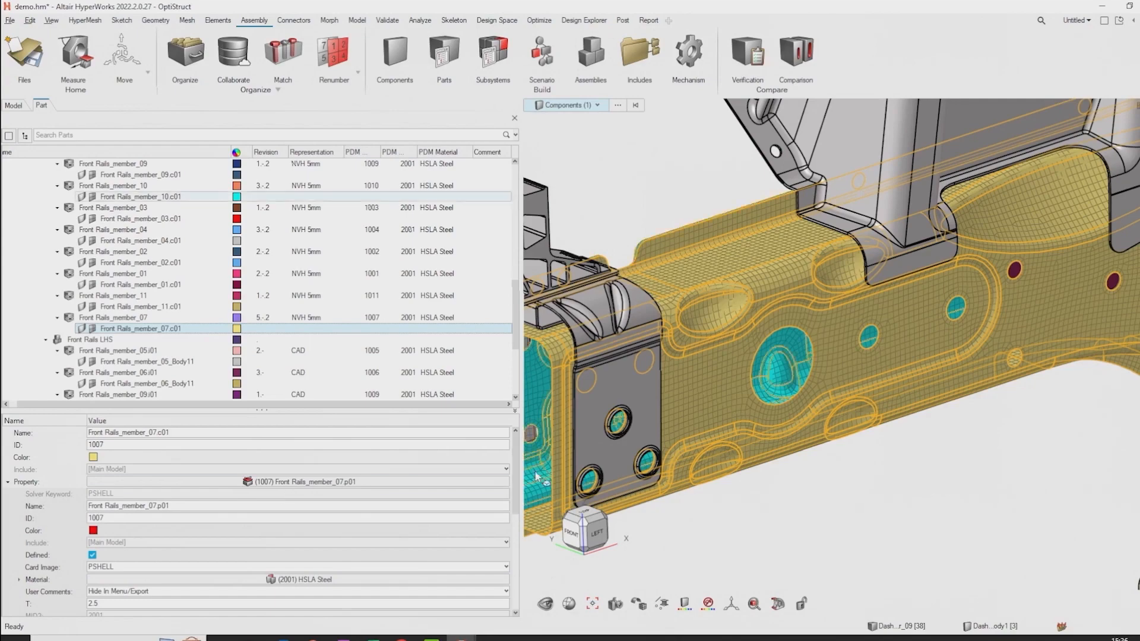
# - Clear the selection, return to part-based selection, and compare the meshed right rail with the surrounding CAD parts
pyautogui.moveTo(828, 487); pyautogui.dragTo(796, 461, button='middle')
pyautogui.scroll(-5, 792, 456)
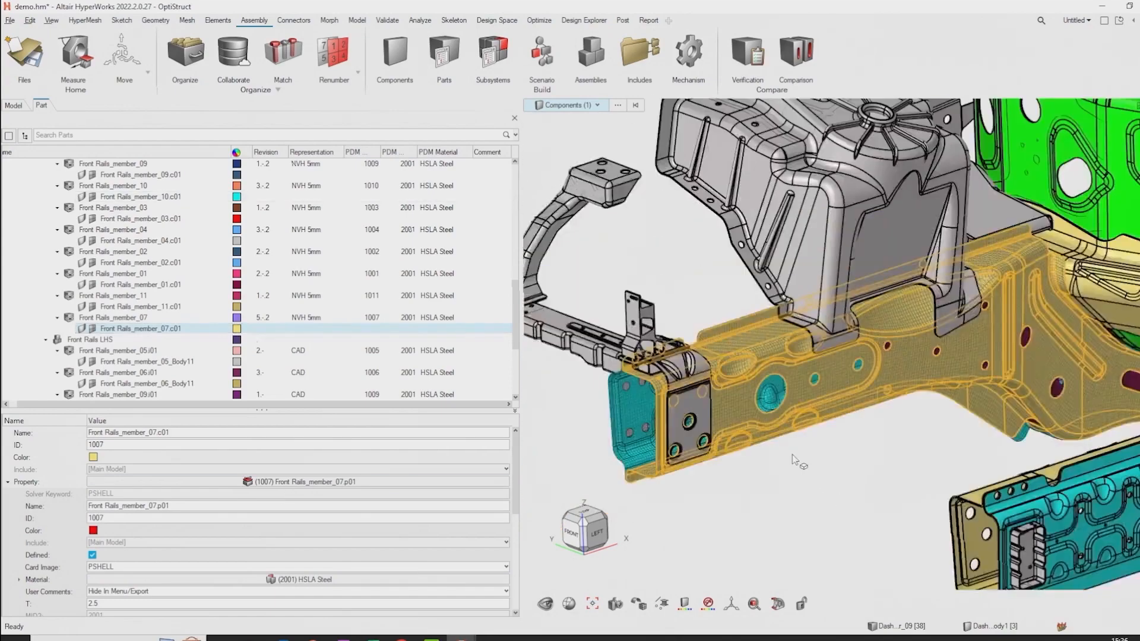
pyautogui.moveTo(798, 457); pyautogui.dragTo(761, 442, button='right')
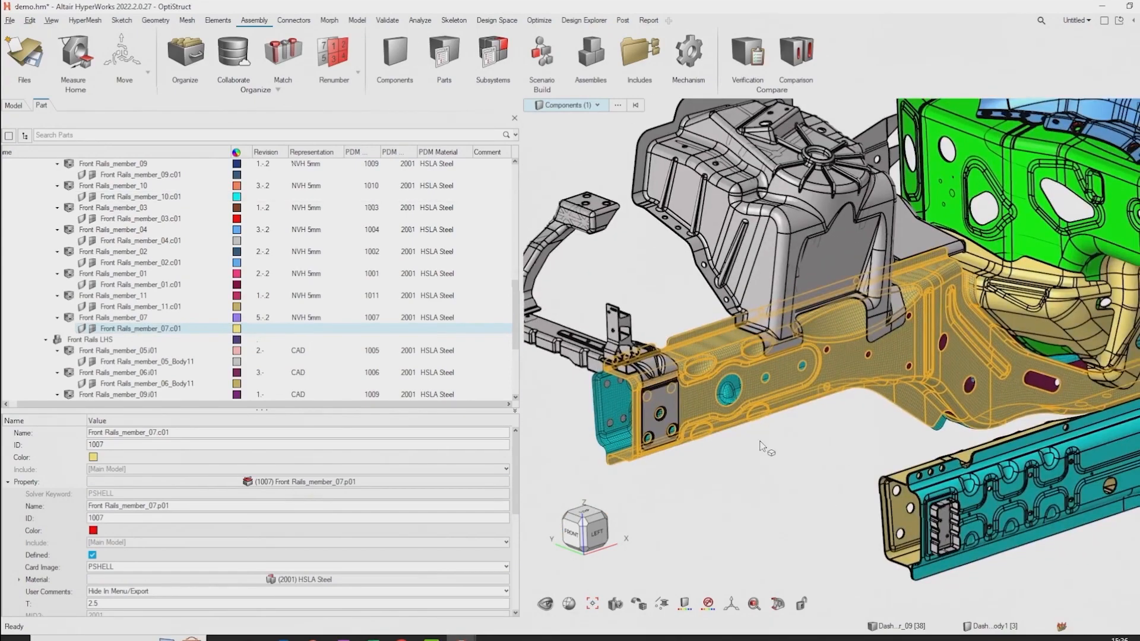
pyautogui.click(785, 451)
pyautogui.moveTo(747, 450); pyautogui.dragTo(752, 456, button='middle')
pyautogui.moveTo(769, 452); pyautogui.dragTo(733, 439, button='right')
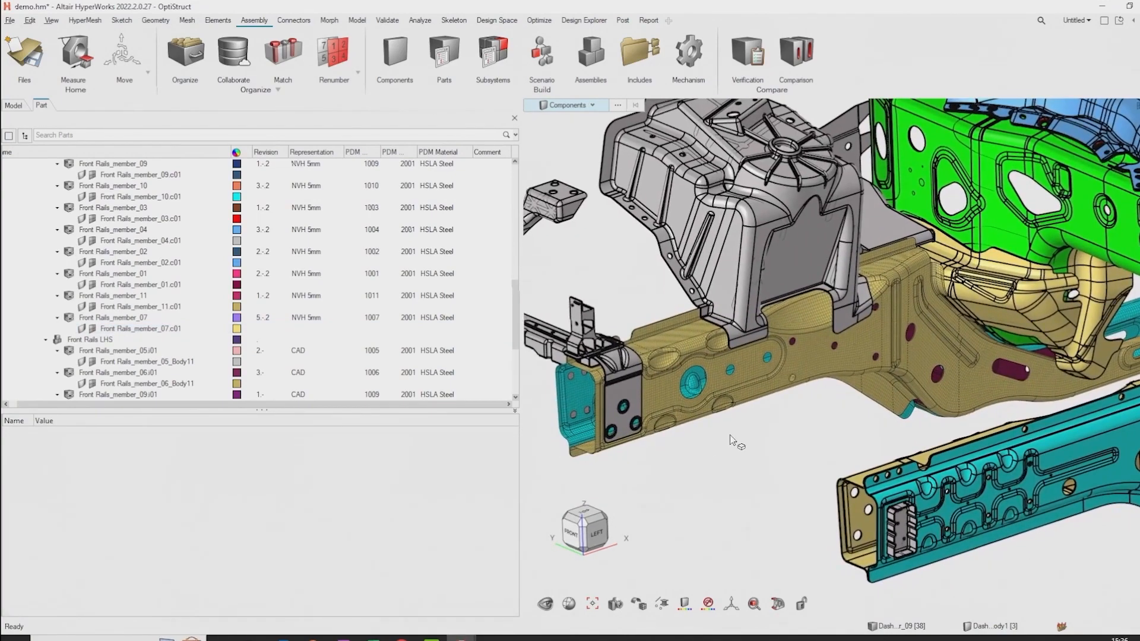
pyautogui.press('p')
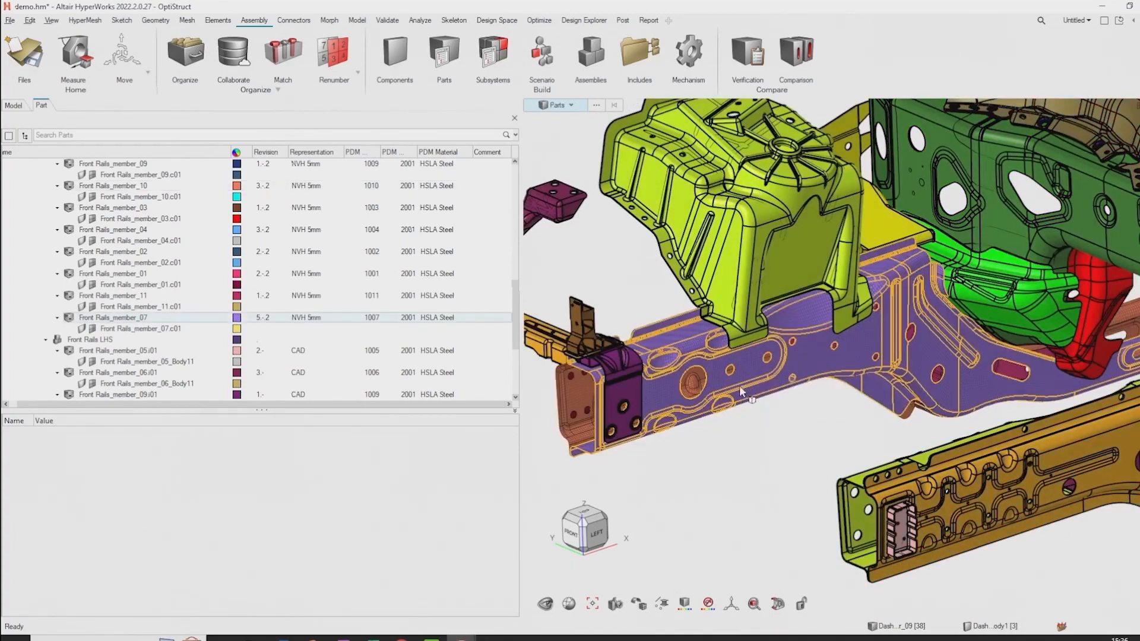
pyautogui.scroll(1, 730, 383)
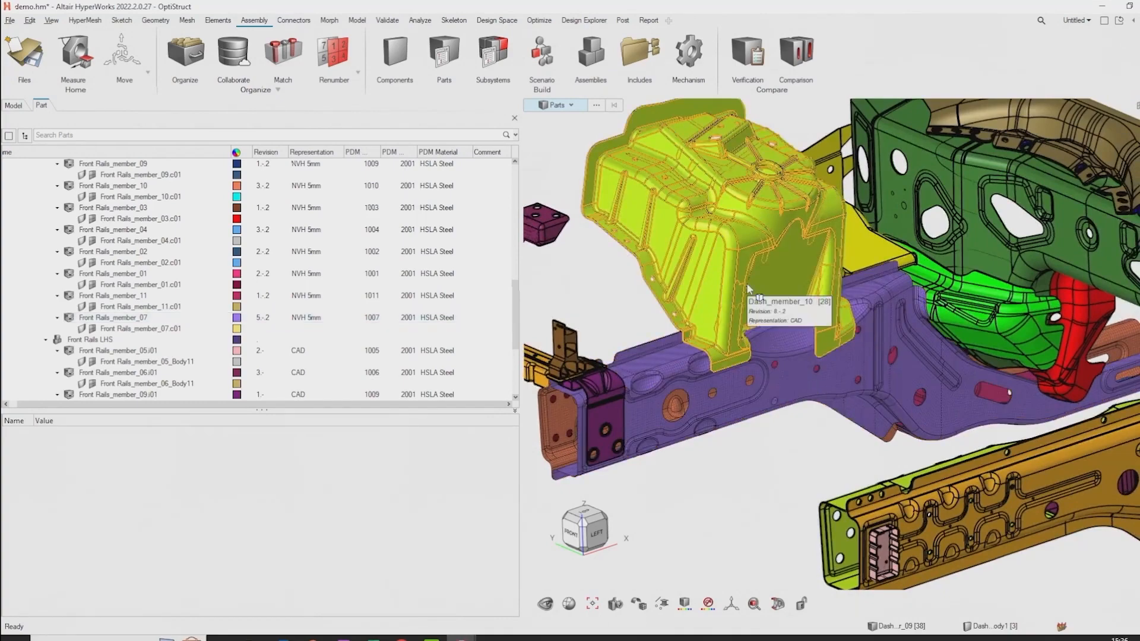
pyautogui.moveTo(775, 432); pyautogui.dragTo(751, 369, button='right')
pyautogui.scroll(-1, 752, 369)
pyautogui.scroll(-1, 751, 369)
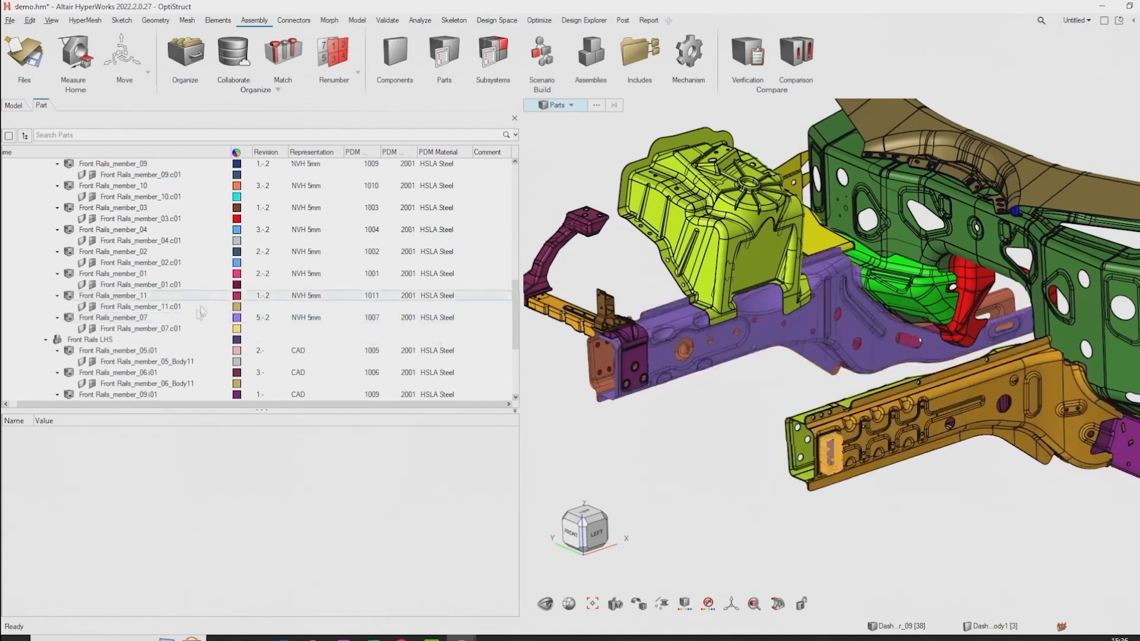
# - Isolate the Front Rails LHS subsystem and show the Front Rails RHS subsystem alongside it
pyautogui.scroll(-5, 146, 326)
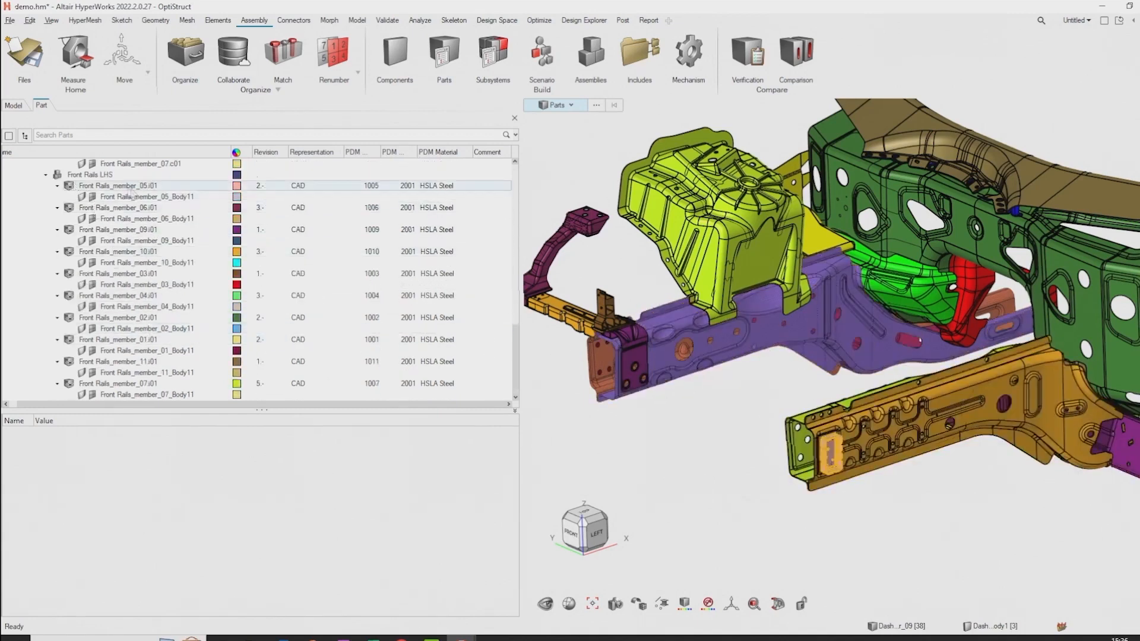
pyautogui.click(96, 186)
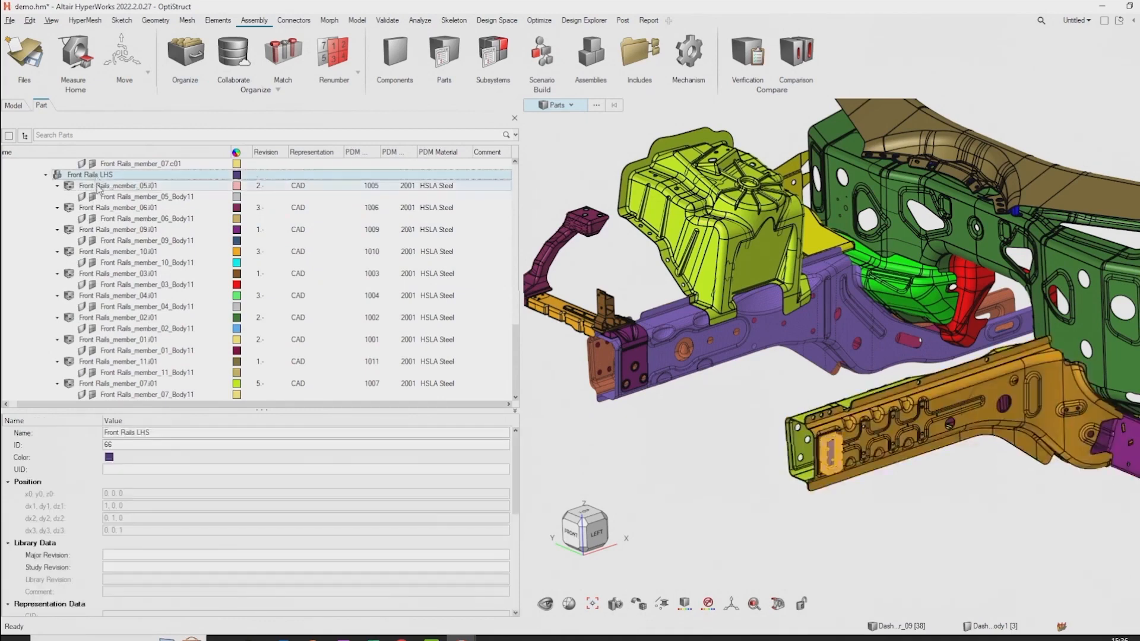
pyautogui.click(96, 174)
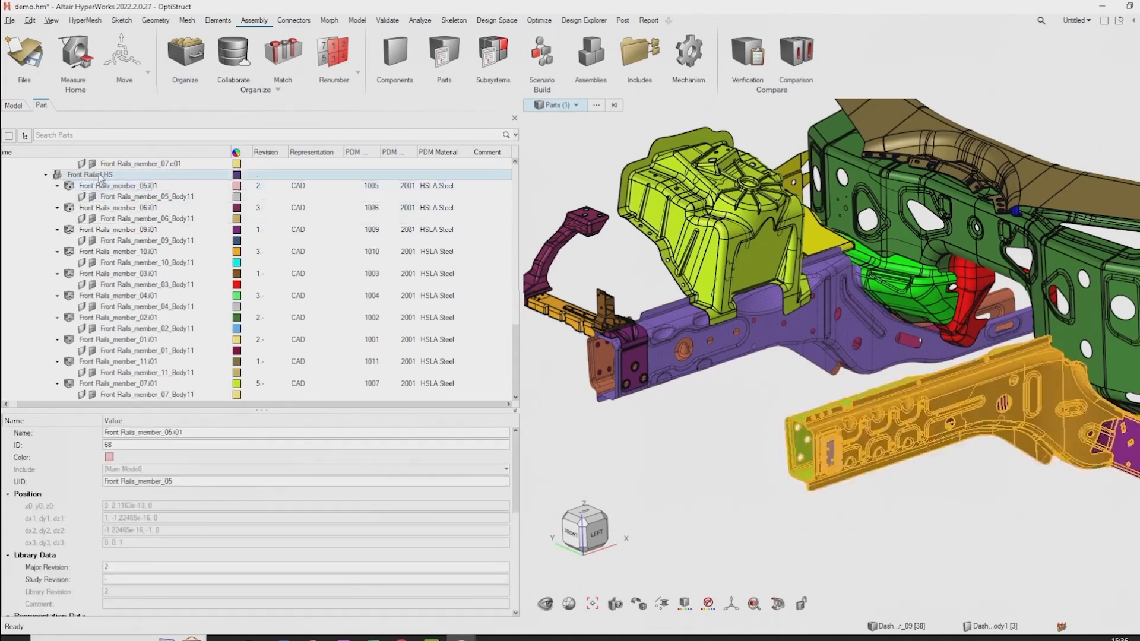
pyautogui.press('i')
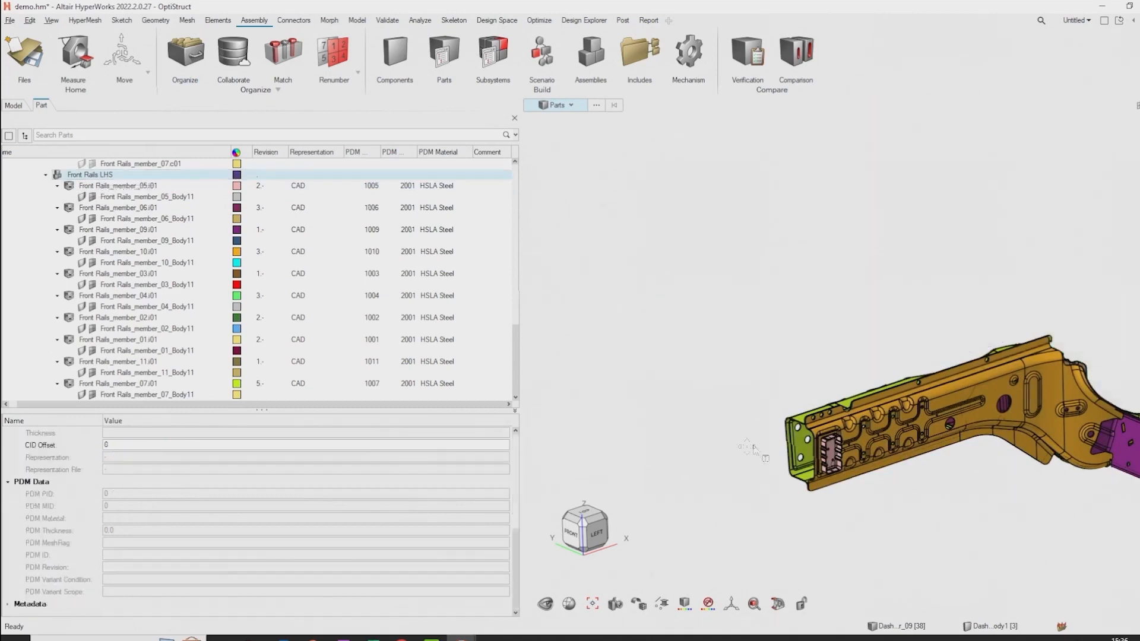
pyautogui.moveTo(753, 446); pyautogui.dragTo(662, 402, button='right')
pyautogui.scroll(-3, 665, 404)
pyautogui.scroll(10, 238, 248)
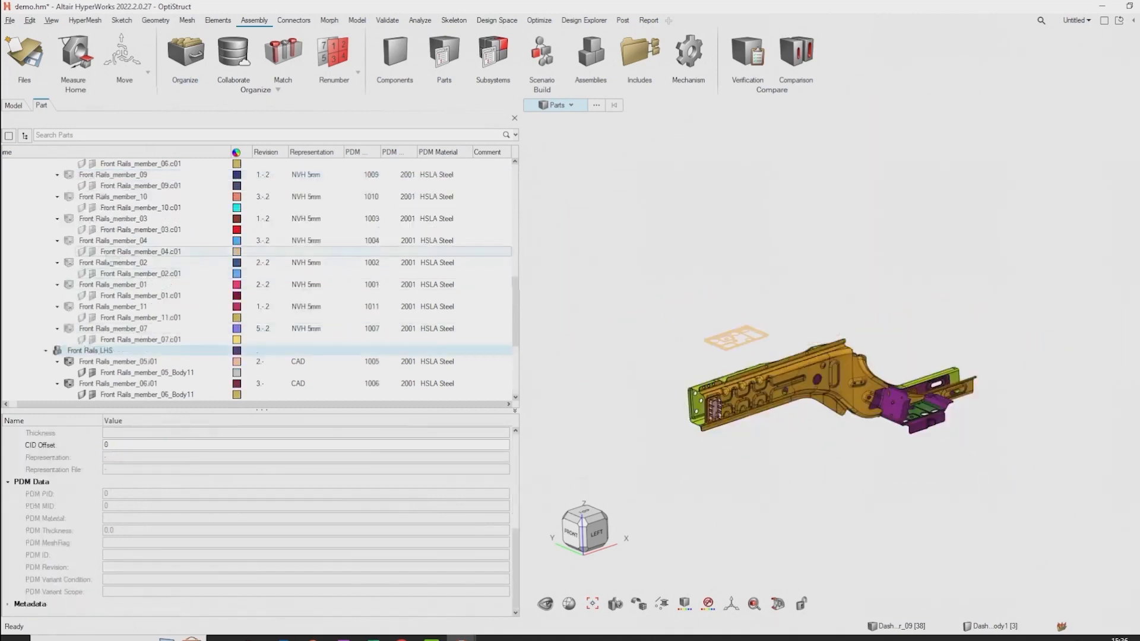
pyautogui.click(98, 240)
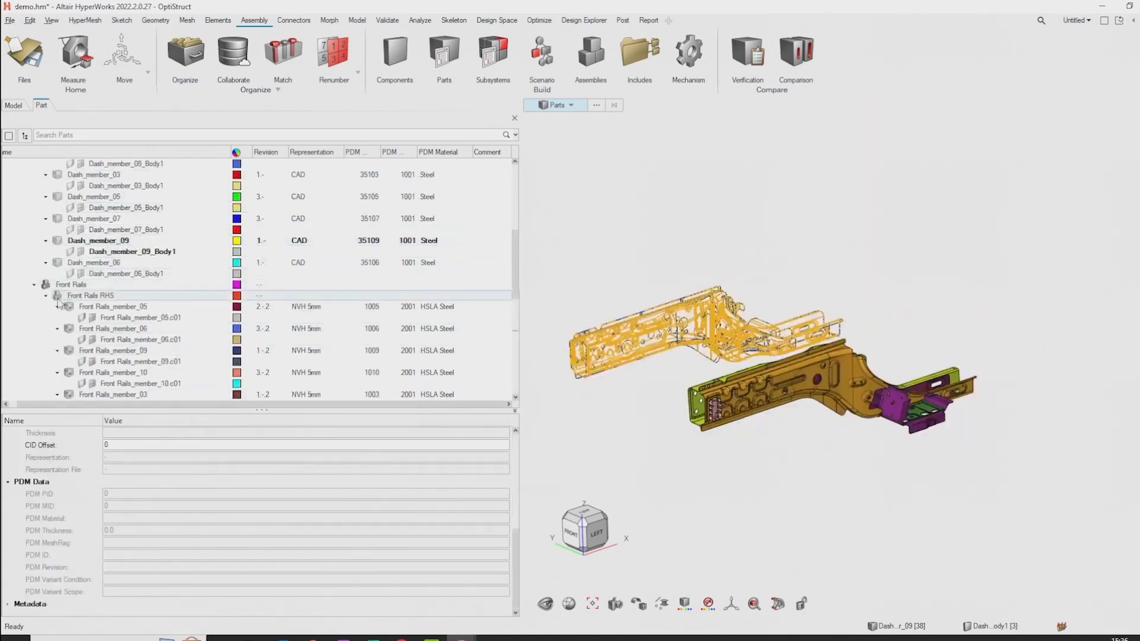
pyautogui.scroll(5, 649, 394)
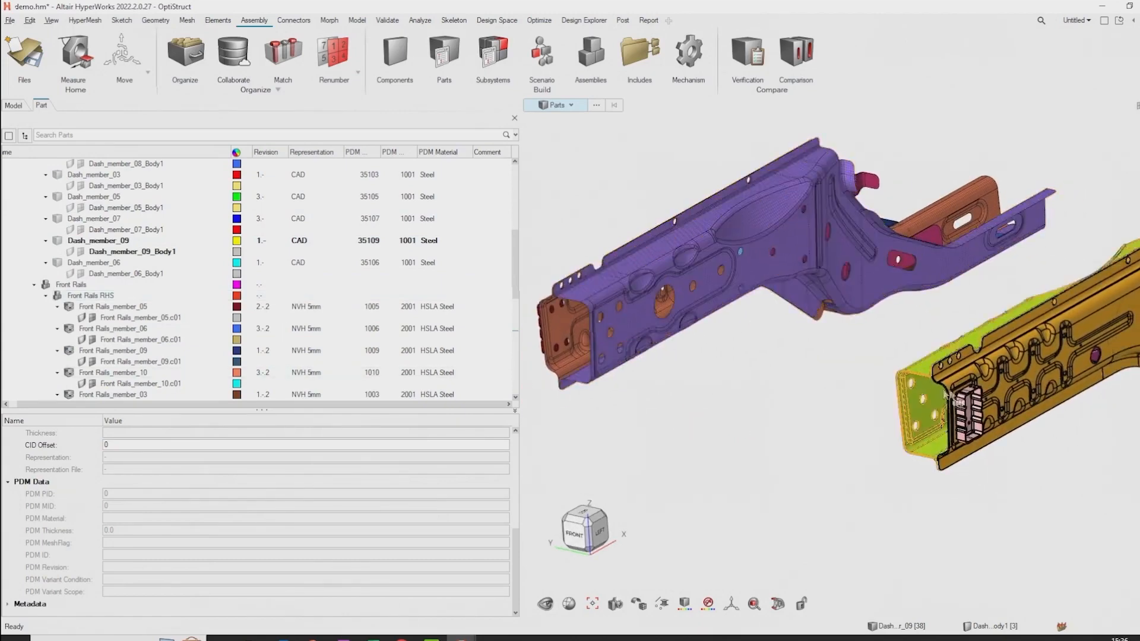
# - Select all ten Front Rails LHS parts and load their NVH 5mm representation
pyautogui.moveTo(813, 400); pyautogui.dragTo(840, 392, button='right')
pyautogui.moveTo(840, 392); pyautogui.dragTo(866, 394, button='middle')
pyautogui.scroll(-3, 861, 404)
pyautogui.moveTo(1082, 352); pyautogui.dragTo(1025, 355, button='right')
pyautogui.scroll(-3, 895, 351)
pyautogui.moveTo(896, 347); pyautogui.dragTo(829, 331, button='right')
pyautogui.click(982, 356)
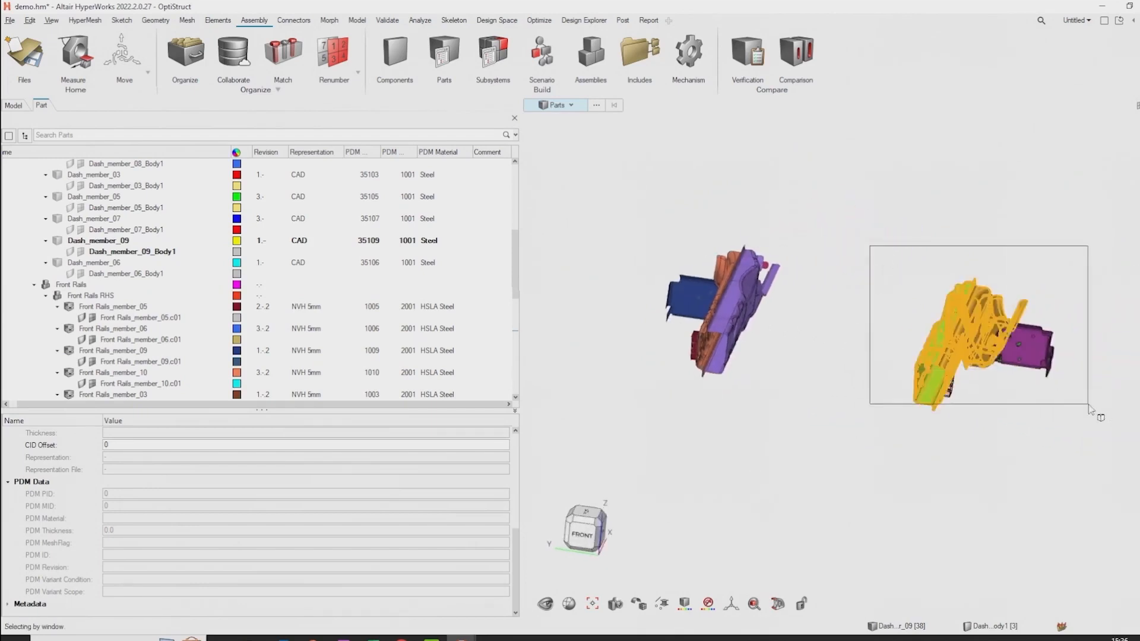
pyautogui.rightClick(983, 339)
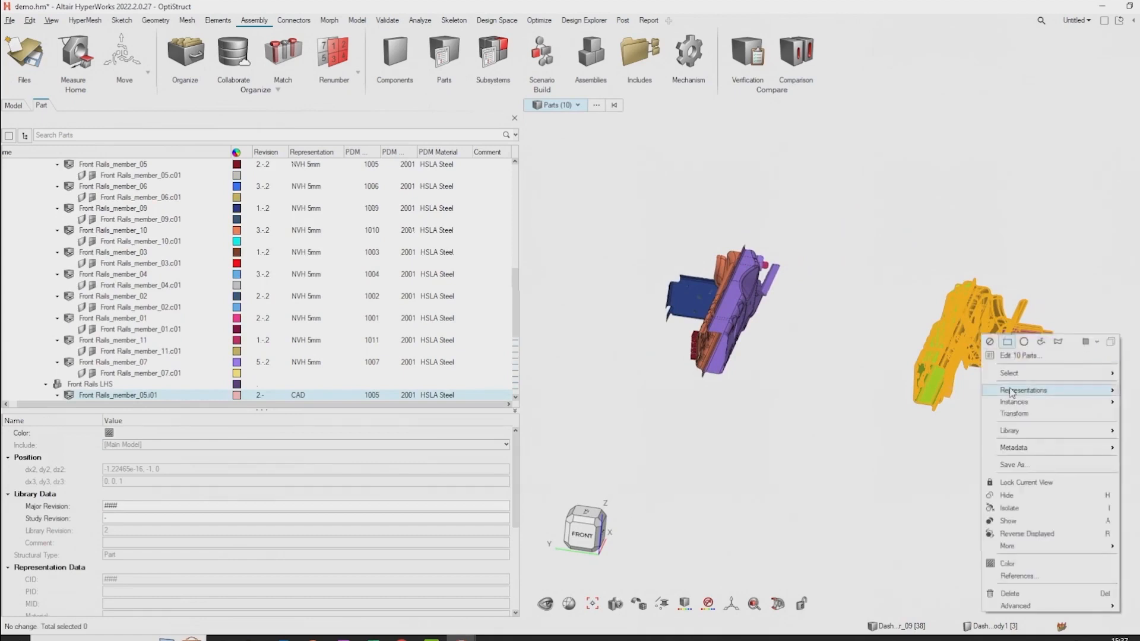
pyautogui.moveTo(1010, 390)
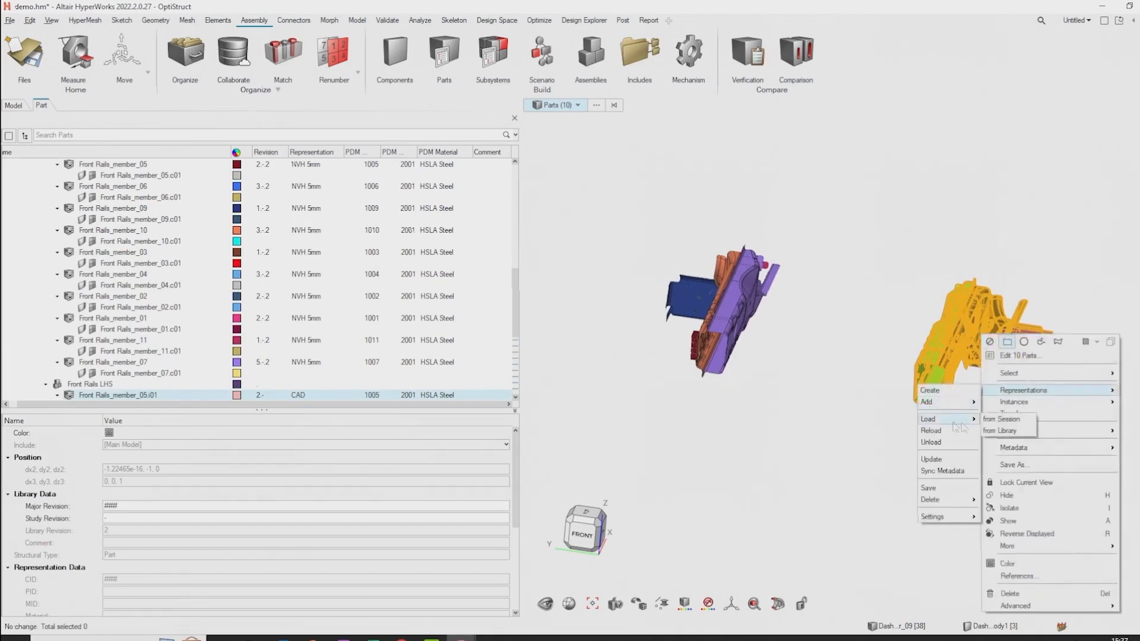
pyautogui.click(998, 427)
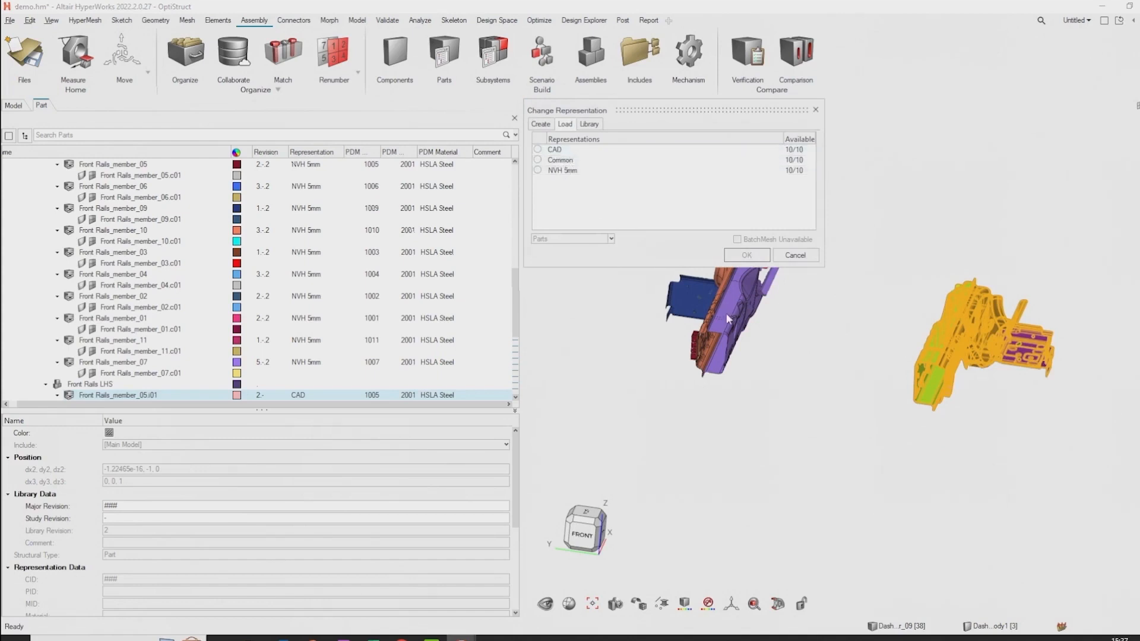
pyautogui.click(559, 171)
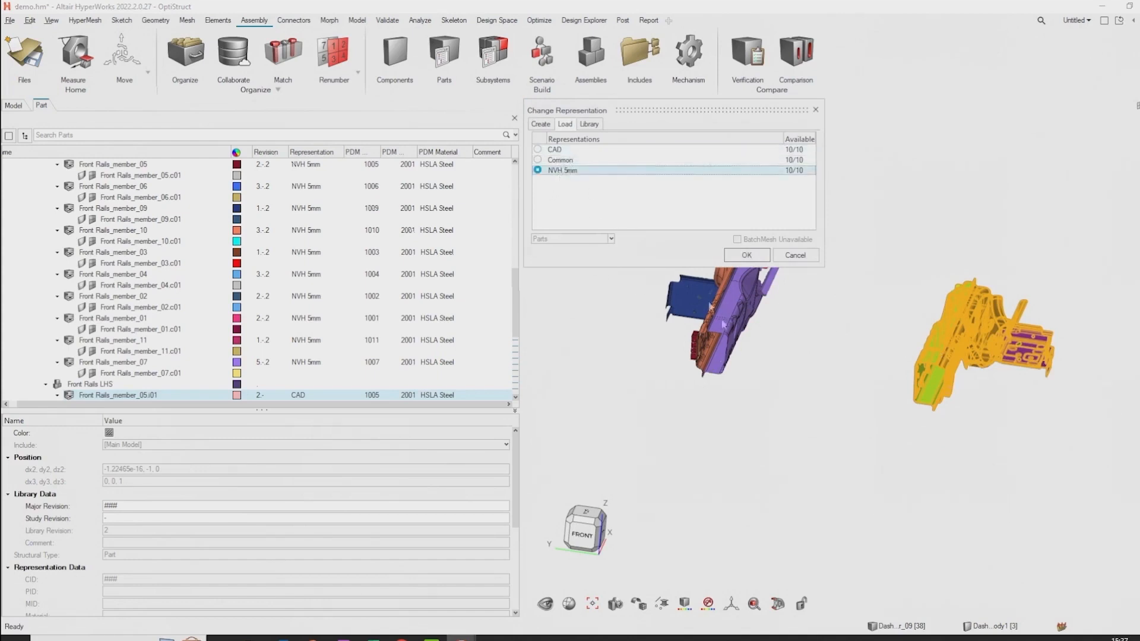
pyautogui.click(756, 259)
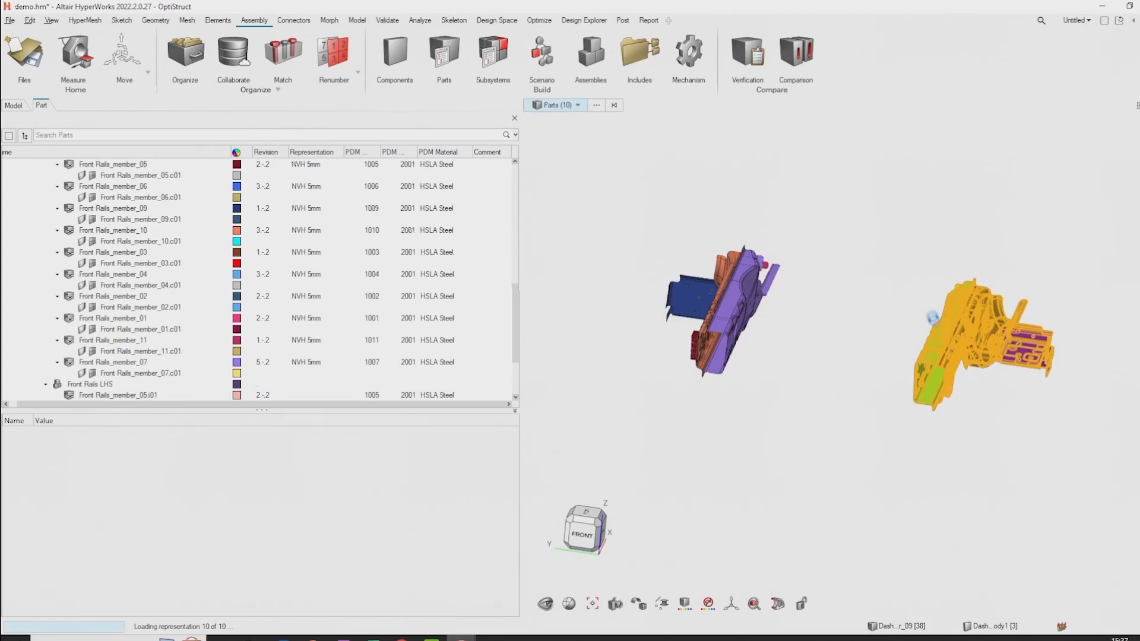
# - Examine the loaded mesh on the left and right front rails up close and from the side
pyautogui.moveTo(944, 383); pyautogui.dragTo(898, 376, button='middle')
pyautogui.scroll(6, 900, 376)
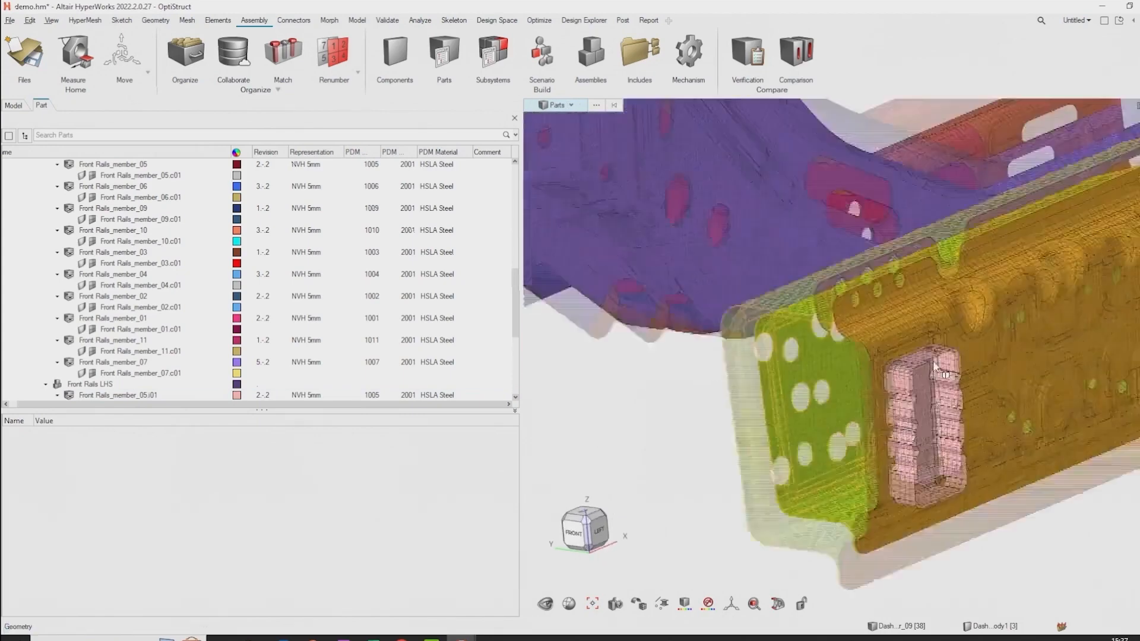
pyautogui.scroll(-6, 841, 361)
pyautogui.moveTo(841, 361); pyautogui.dragTo(861, 334, button='middle')
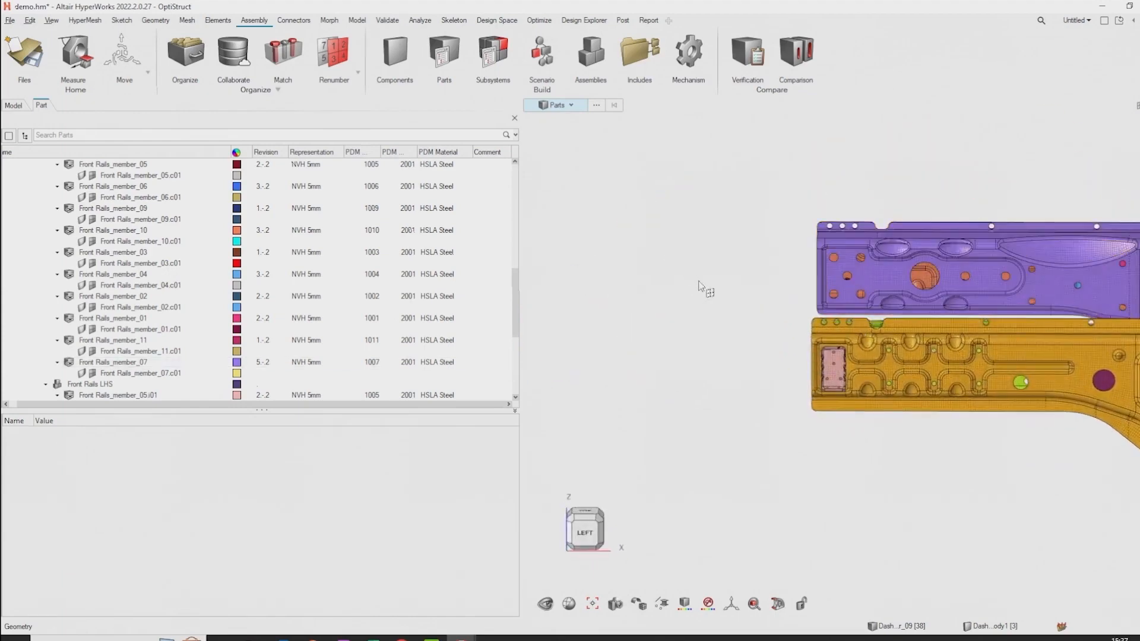
# - Delete the recessed side-wall surface of Front Rails_member_07 on the right-hand rail using surface selection
pyautogui.press('e')
pyautogui.press('n')
pyautogui.moveTo(774, 294)
pyautogui.mouseDown(button='middle')
pyautogui.moveTo(788, 309)
pyautogui.moveTo(783, 301)
pyautogui.mouseUp(button='middle')
pyautogui.press('s')
pyautogui.scroll(5, 987, 227)
pyautogui.click(875, 262)
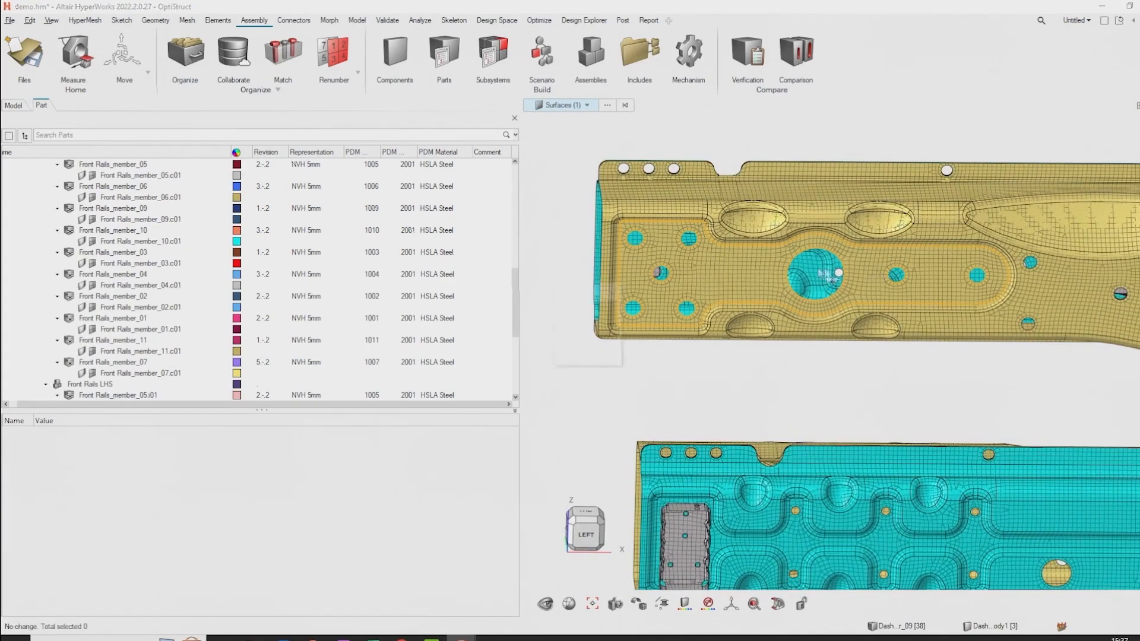
pyautogui.press('Delete')
pyautogui.click(701, 352)
pyautogui.moveTo(788, 389); pyautogui.dragTo(854, 386, button='middle')
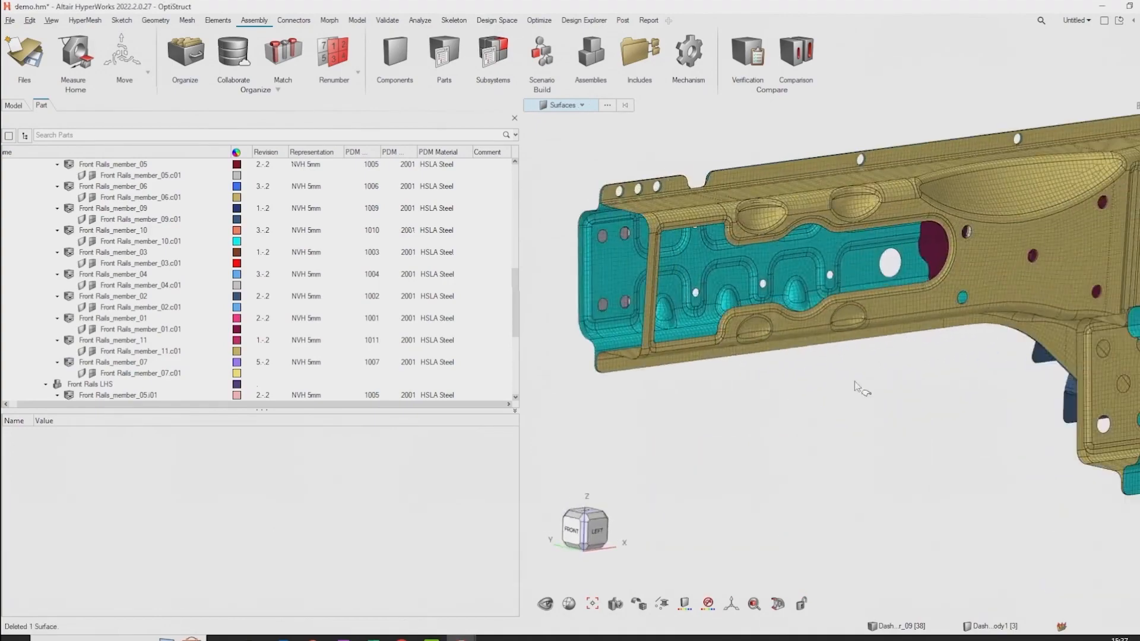
# - Select the right-hand Front Rails_member_07 part and synchronize its instances
pyautogui.press('p')
pyautogui.click(987, 255)
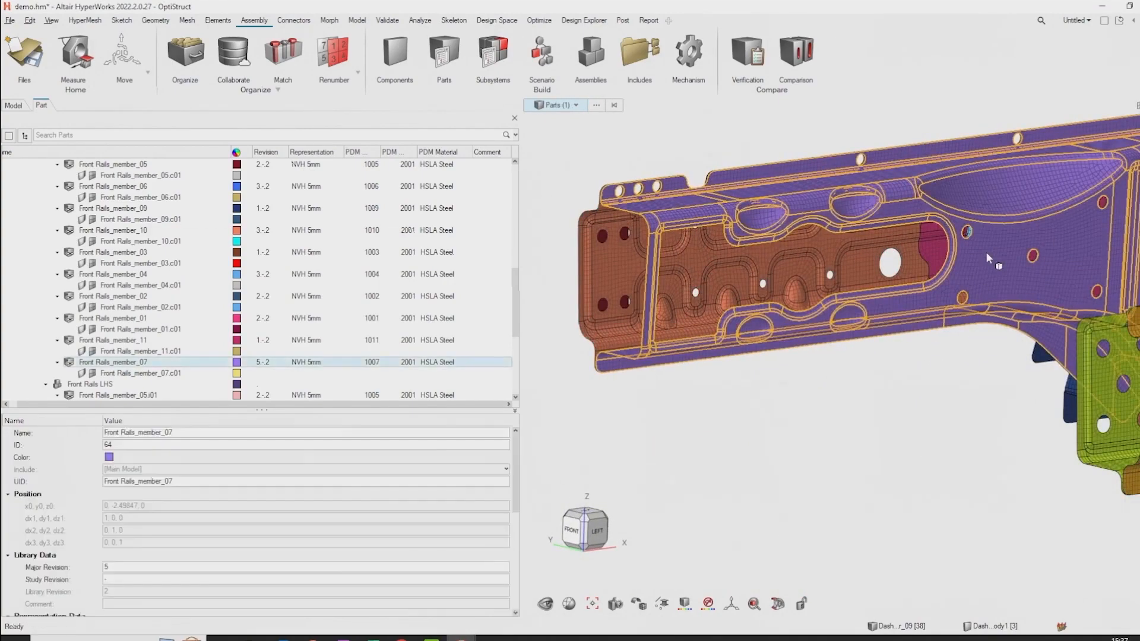
pyautogui.rightClick(986, 255)
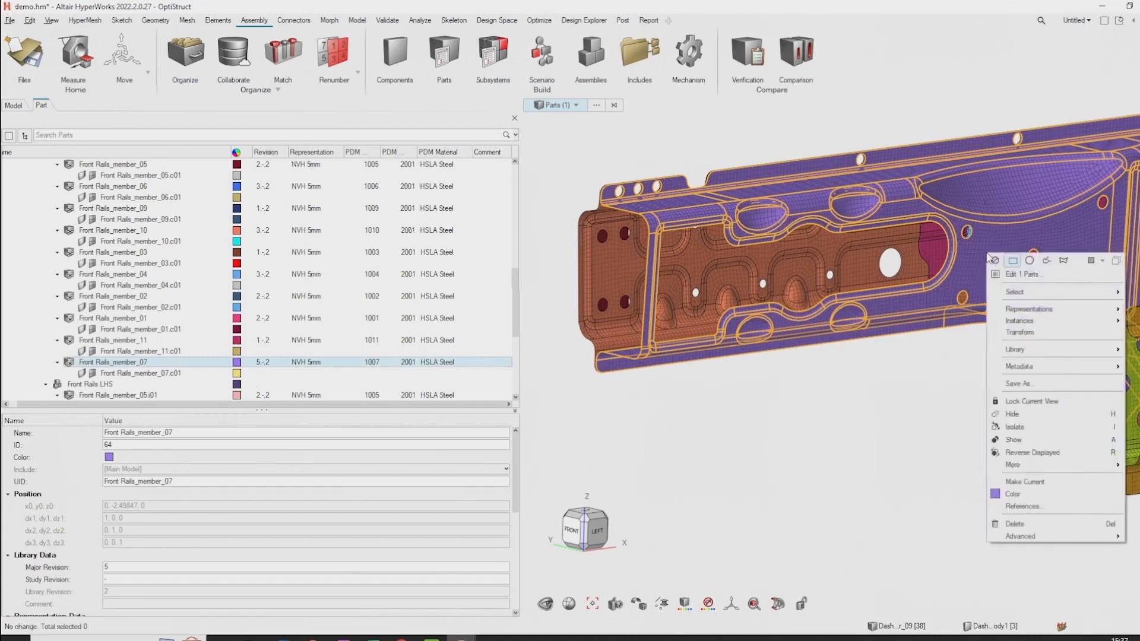
pyautogui.moveTo(1019, 311)
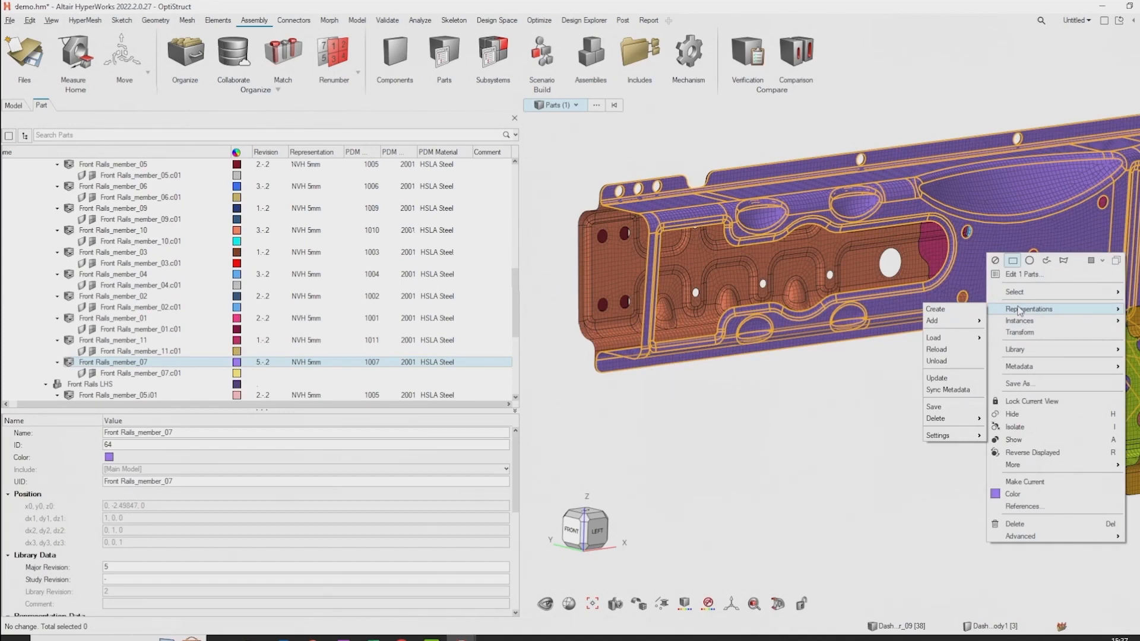
pyautogui.moveTo(1075, 328)
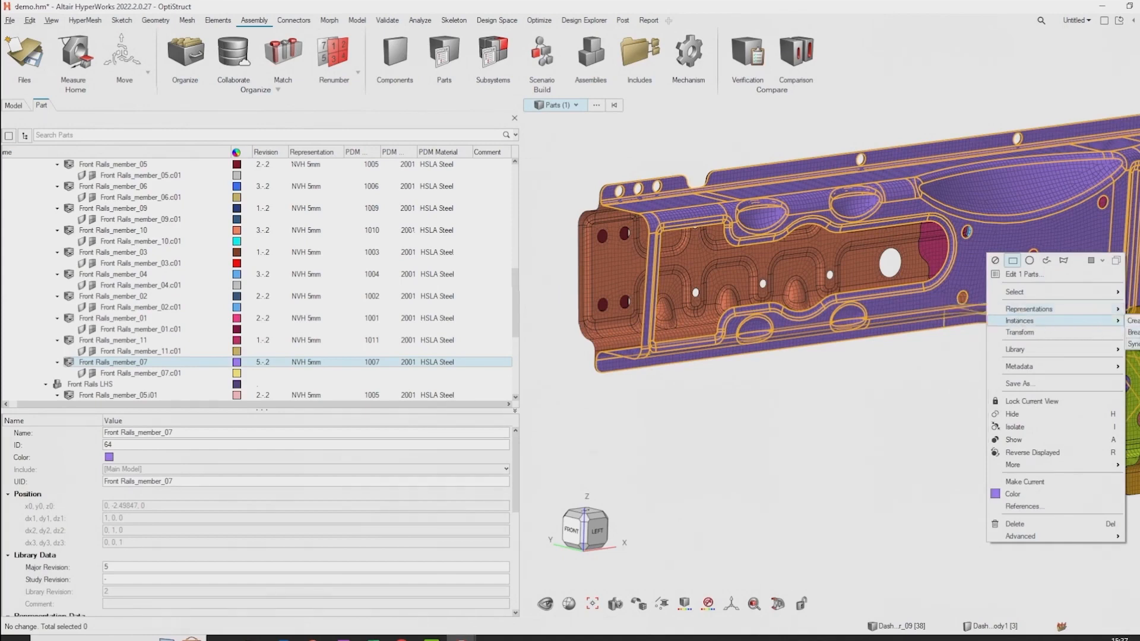
pyautogui.click(1135, 344)
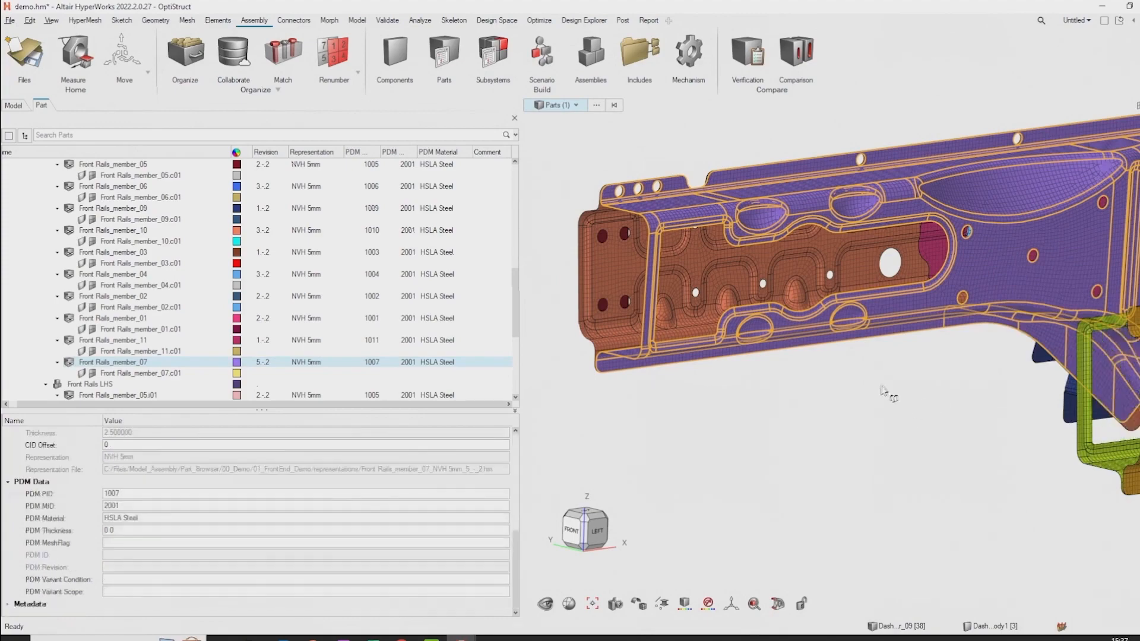
# - Examine the side-wall opening on the left-hand instance of Front Rails_member_07 from the front
pyautogui.scroll(-5, 794, 380)
pyautogui.moveTo(829, 404); pyautogui.dragTo(860, 353, button='middle')
pyautogui.scroll(3, 860, 354)
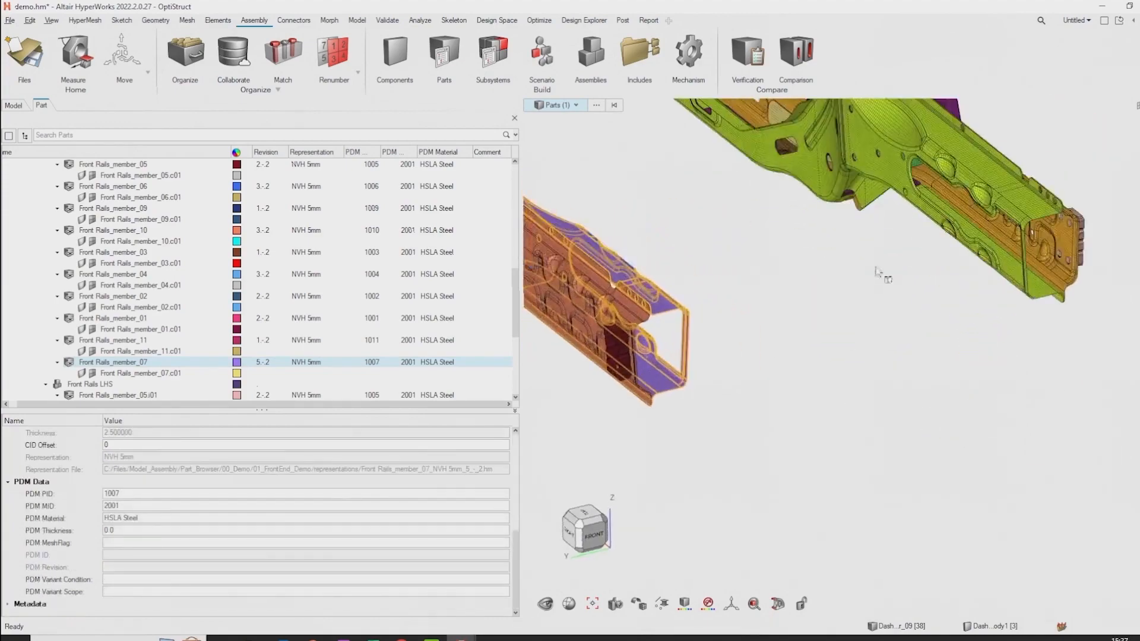
pyautogui.moveTo(820, 286); pyautogui.dragTo(777, 380, button='right')
pyautogui.moveTo(778, 380); pyautogui.dragTo(872, 318, button='middle')
pyautogui.moveTo(830, 367); pyautogui.dragTo(822, 381, button='middle')
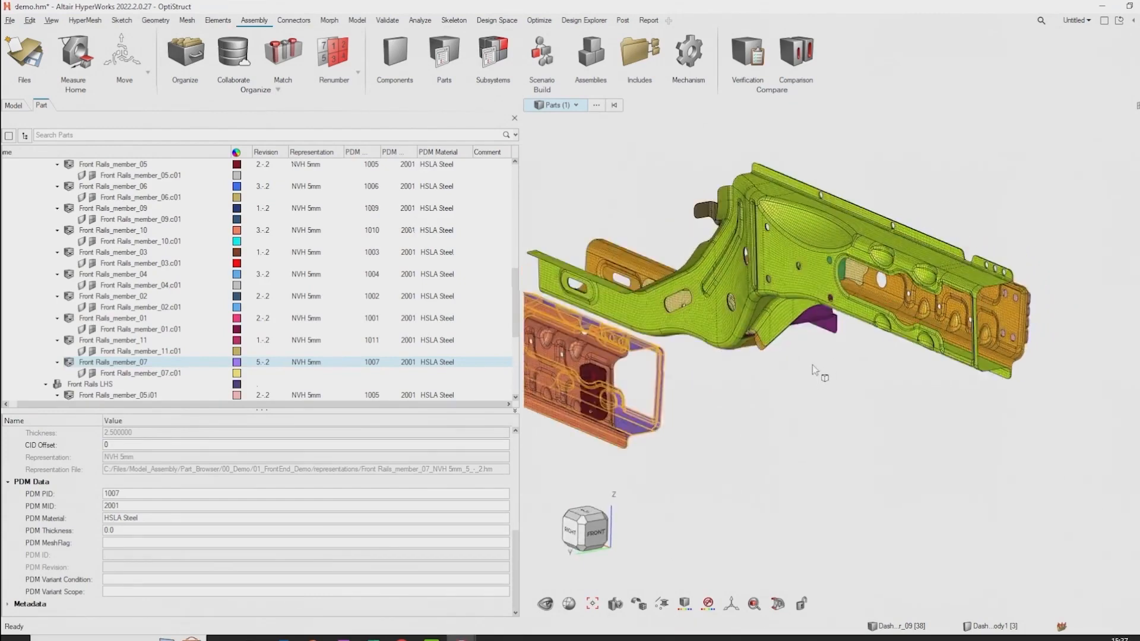
pyautogui.click(857, 435)
pyautogui.moveTo(858, 435); pyautogui.dragTo(915, 428, button='middle')
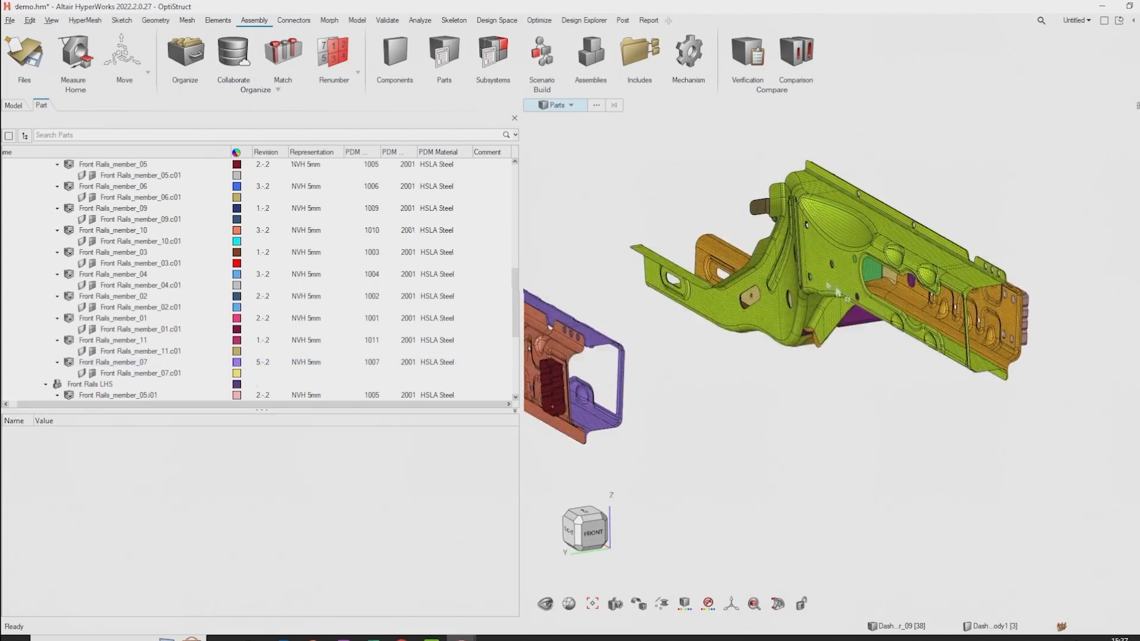
# - Check the position data of Front Rails_member_09 and of the left-hand Front Rails_member_07 instance
pyautogui.click(112, 208)
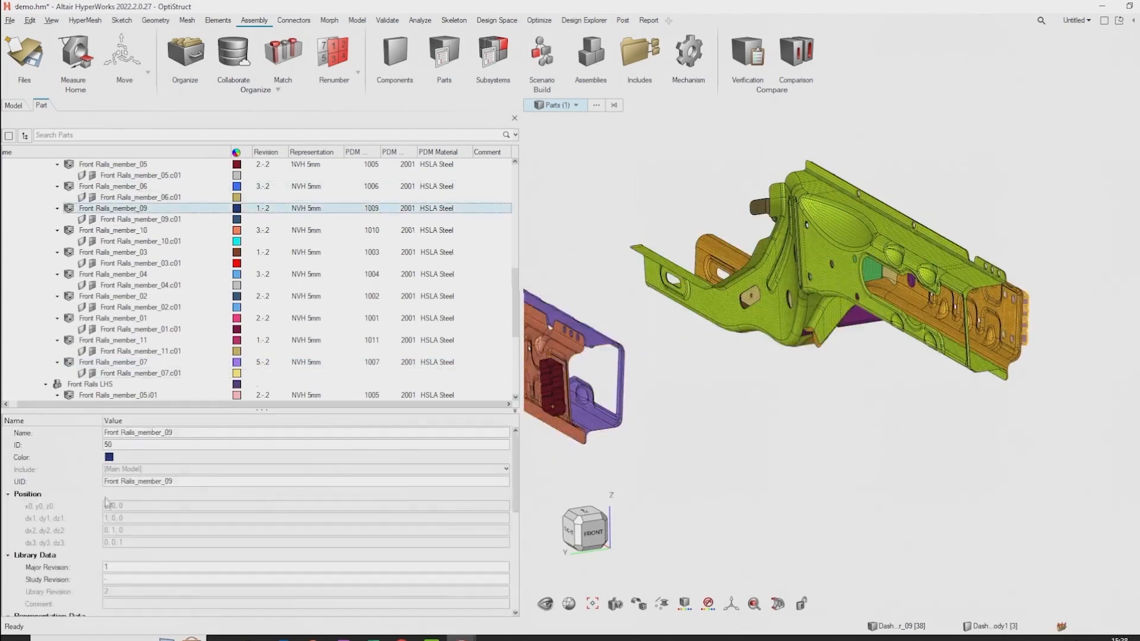
pyautogui.click(783, 315)
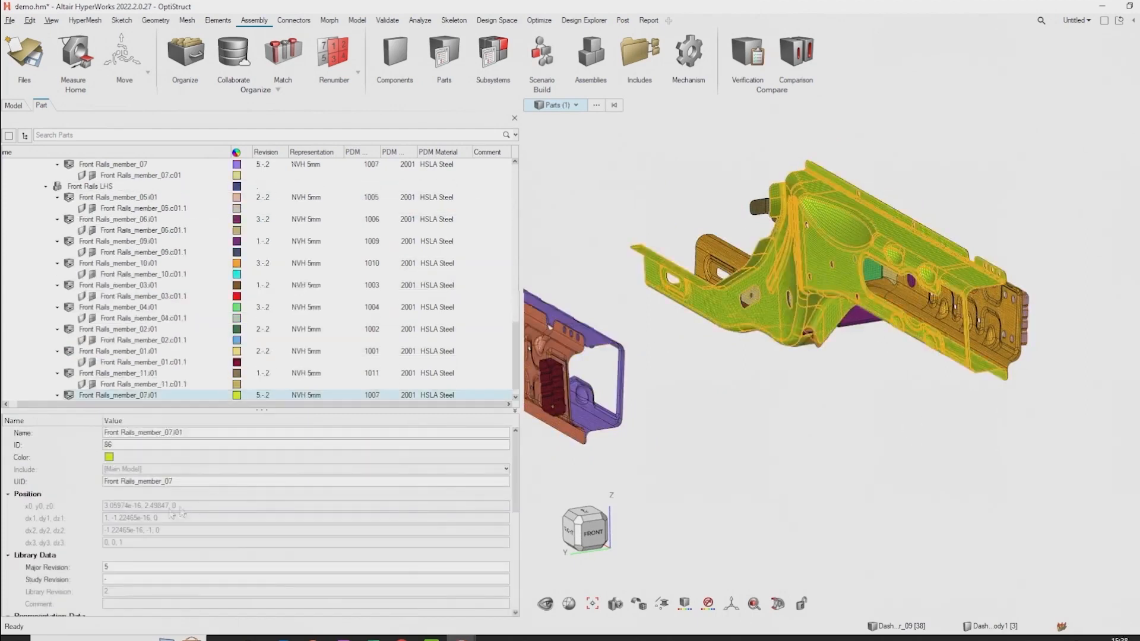
pyautogui.click(804, 434)
pyautogui.moveTo(702, 405); pyautogui.dragTo(744, 400, button='right')
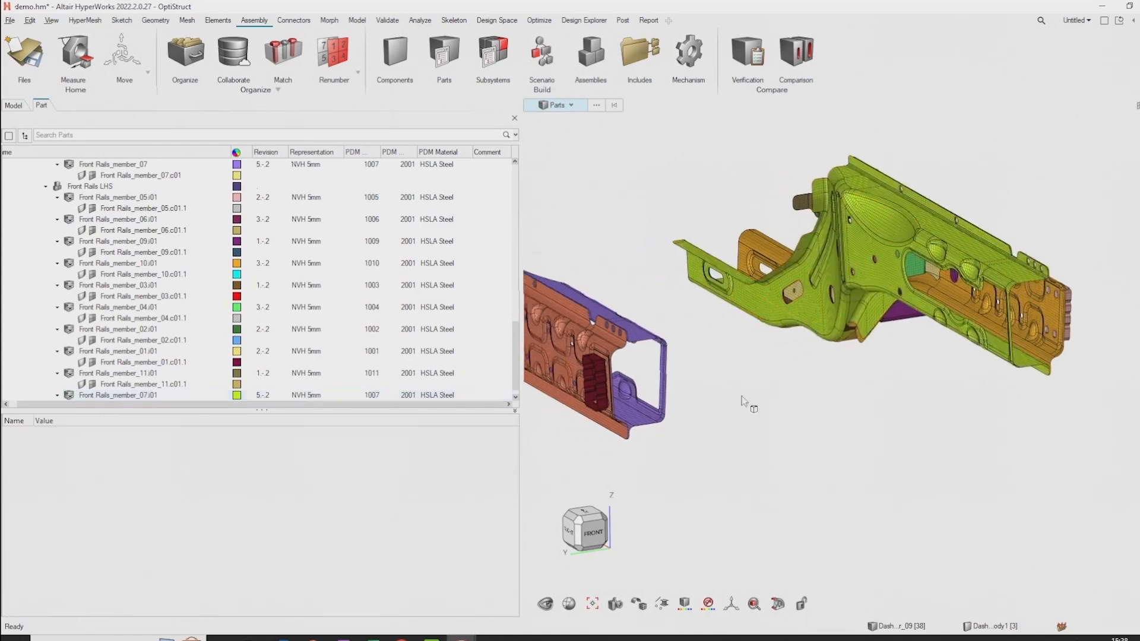
# - Show all parts of the front end model and view the complete assembly
pyautogui.moveTo(782, 438)
pyautogui.mouseDown(button='middle')
pyautogui.moveTo(776, 445)
pyautogui.moveTo(774, 434)
pyautogui.mouseUp(button='middle')
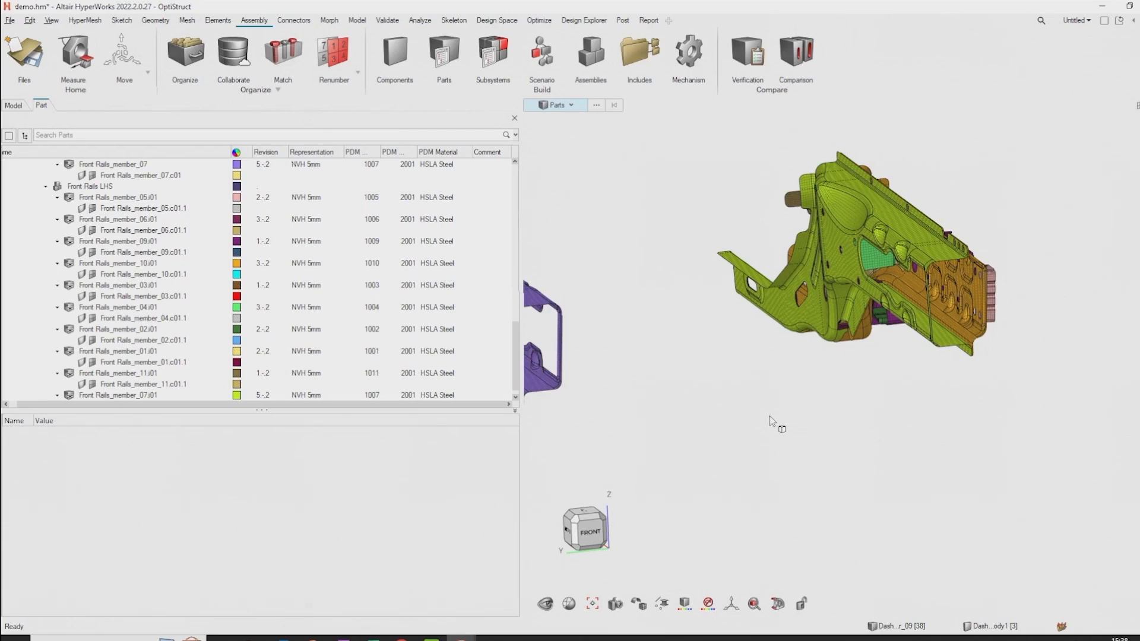
pyautogui.moveTo(728, 380); pyautogui.dragTo(791, 367, button='right')
pyautogui.scroll(-2, 794, 370)
pyautogui.moveTo(794, 369); pyautogui.dragTo(766, 375, button='middle')
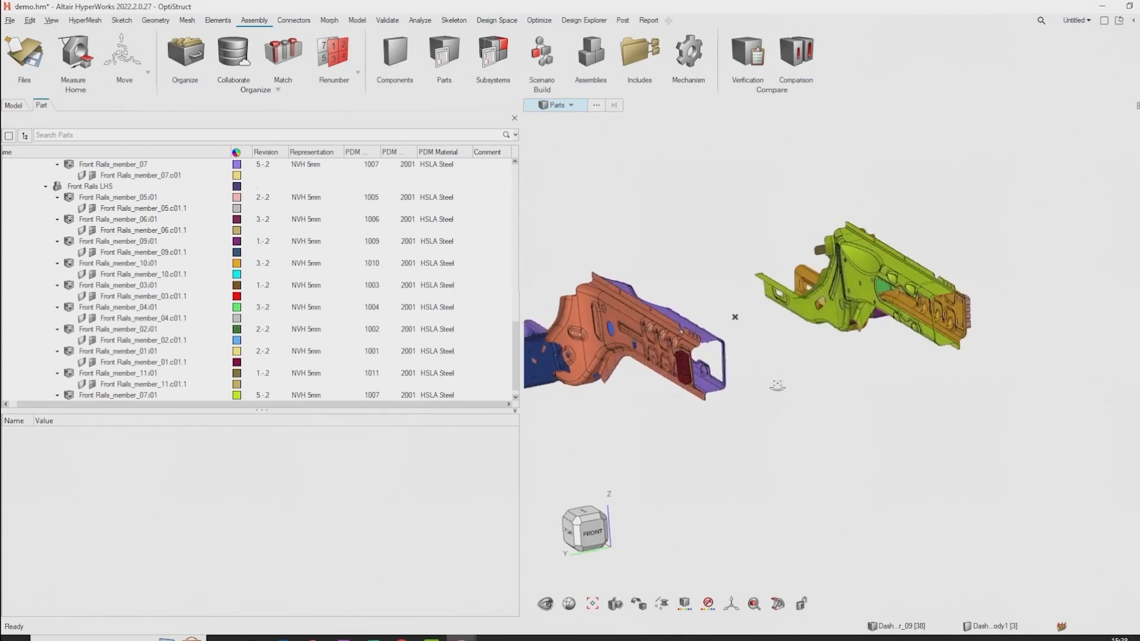
pyautogui.press('a')
pyautogui.moveTo(715, 275); pyautogui.dragTo(712, 374, button='middle')
pyautogui.moveTo(718, 371); pyautogui.dragTo(876, 365, button='right')
pyautogui.scroll(-4, 855, 365)
pyautogui.moveTo(781, 367); pyautogui.dragTo(752, 375, button='middle')
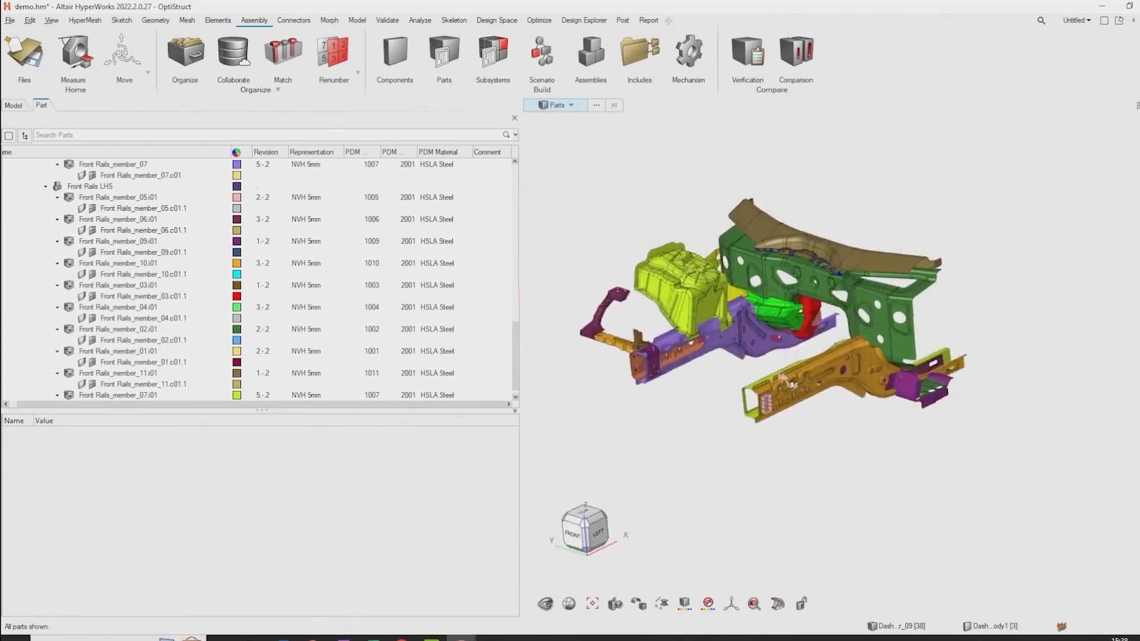
# - Inspect the meshed right-hand rail parts Front Rails_member_07 and Front Rails_member_10 within the full assembly, then clear the selection
pyautogui.scroll(4, 752, 375)
pyautogui.click(637, 328)
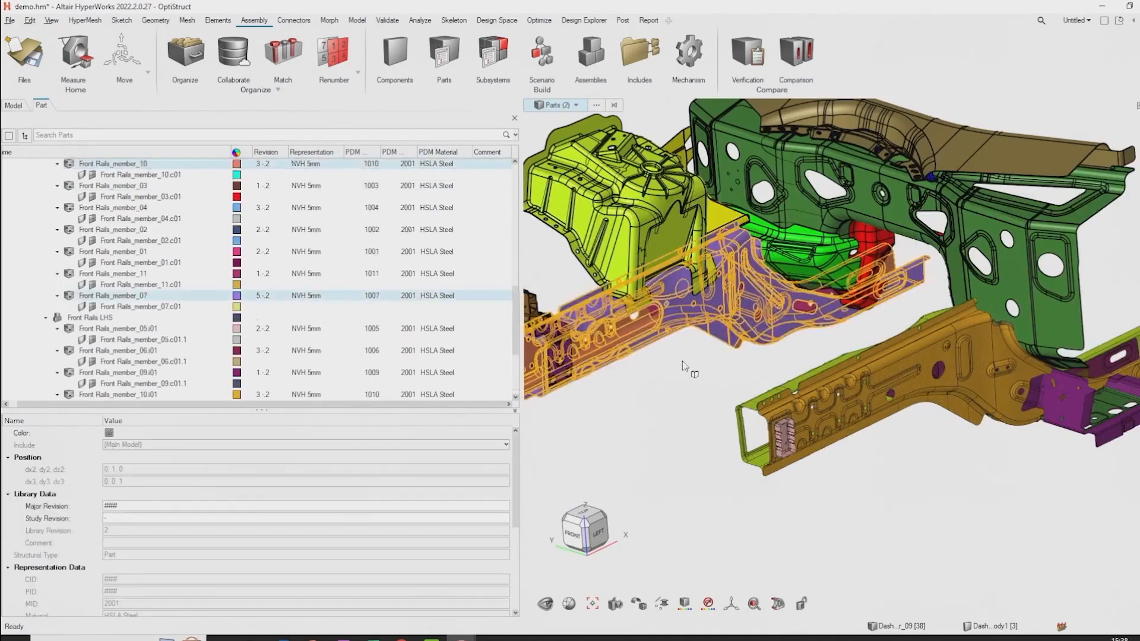
pyautogui.click(683, 361)
pyautogui.moveTo(679, 371); pyautogui.dragTo(697, 361, button='right')
pyautogui.scroll(-3, 683, 355)
pyautogui.moveTo(682, 357); pyautogui.dragTo(677, 377, button='middle')
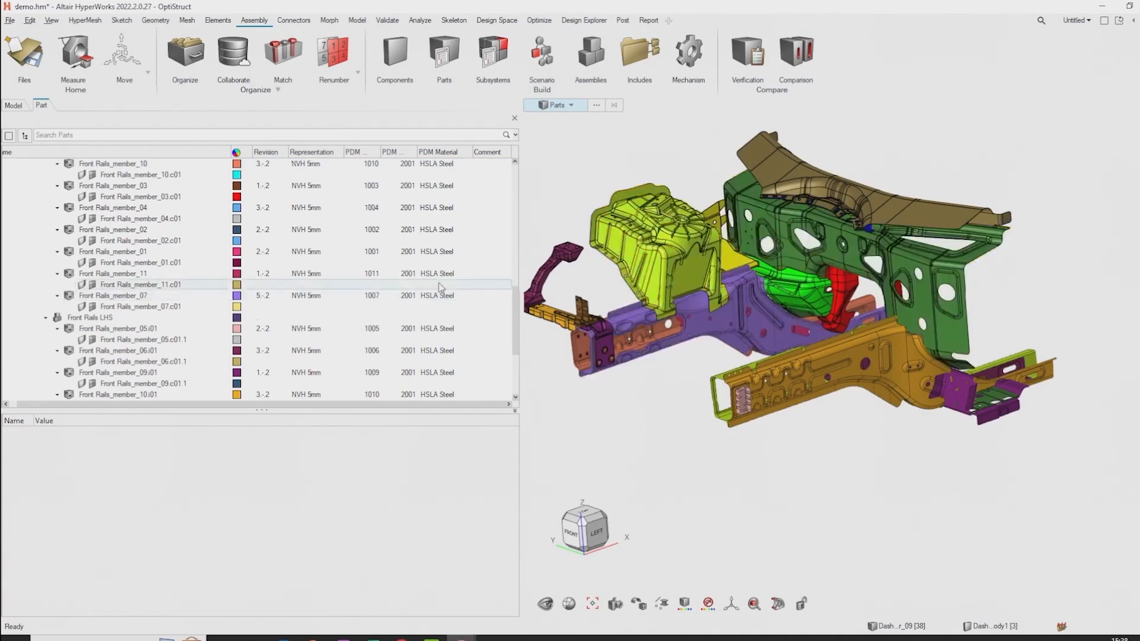
# - Switch the part list to a flat view and filter it to parts with the CAD representation
pyautogui.scroll(10, 410, 249)
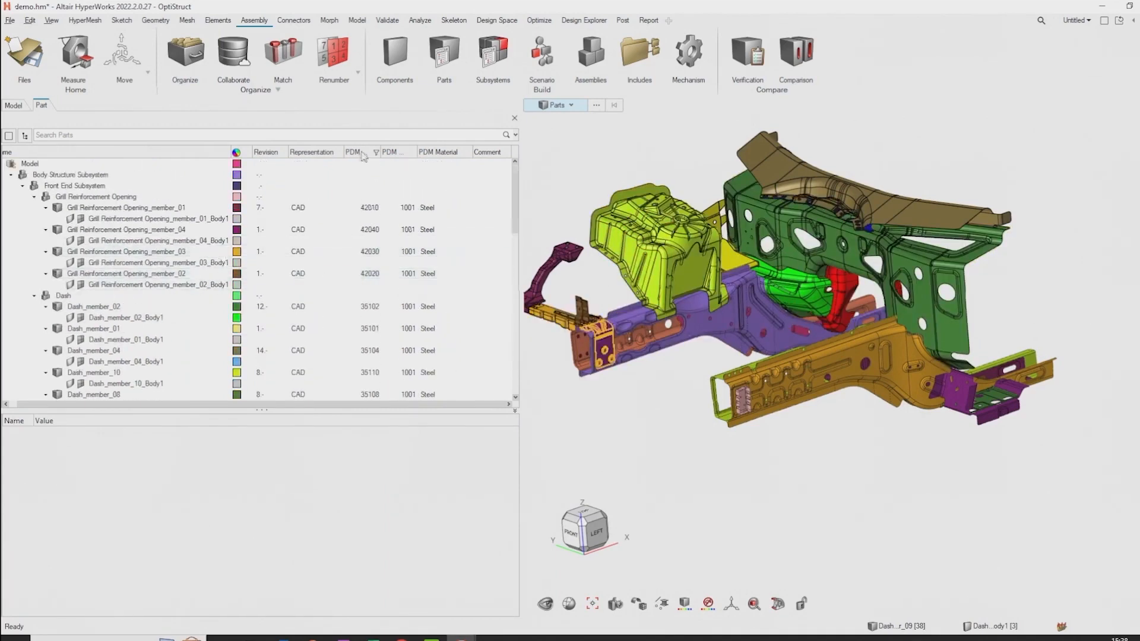
pyautogui.click(24, 135)
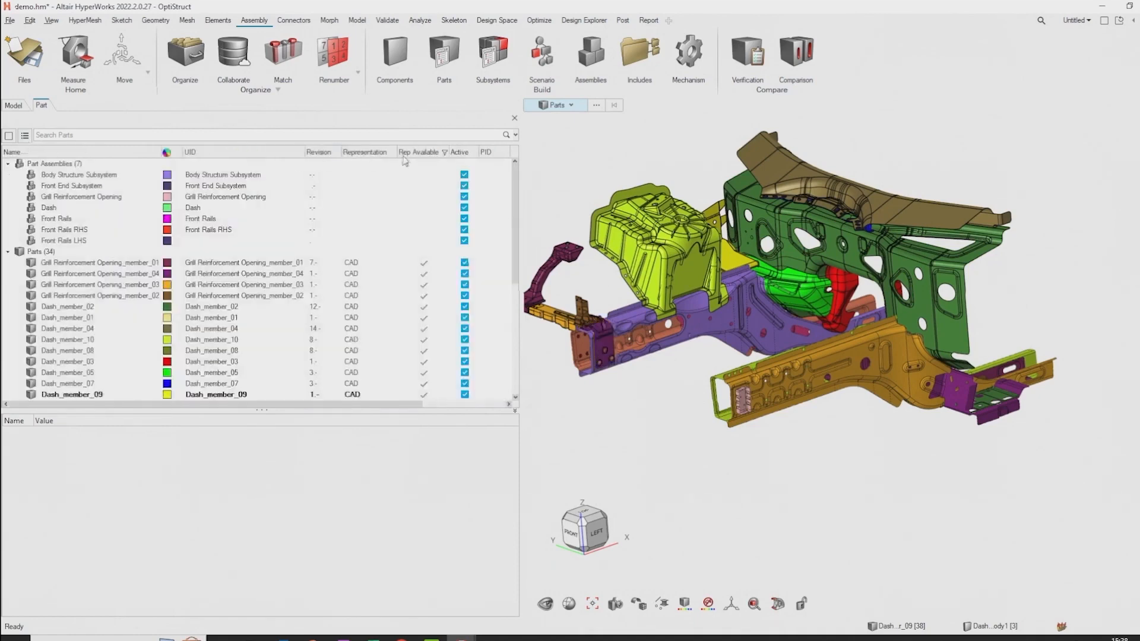
pyautogui.click(392, 153)
pyautogui.click(407, 189)
# - Load the NVH 5mm representation from the library onto all 14 filtered Grill Reinforcement Opening and Dash parts, including those already loaded
pyautogui.moveTo(138, 350); pyautogui.dragTo(107, 174)
pyautogui.rightClick(107, 177)
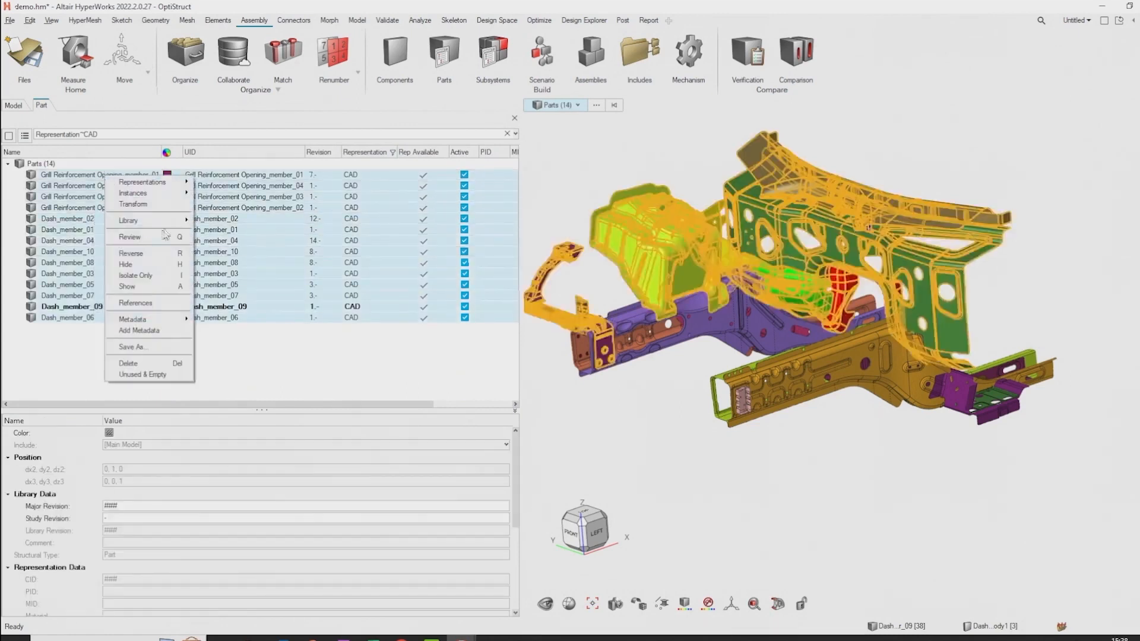
pyautogui.moveTo(179, 183)
pyautogui.moveTo(223, 209)
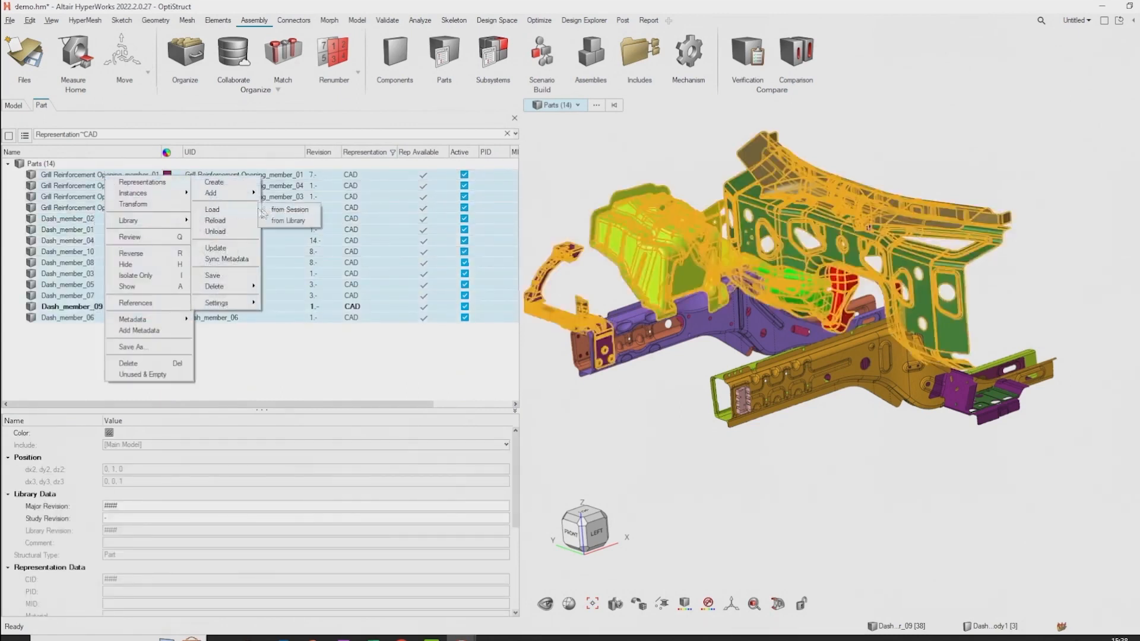
pyautogui.click(275, 221)
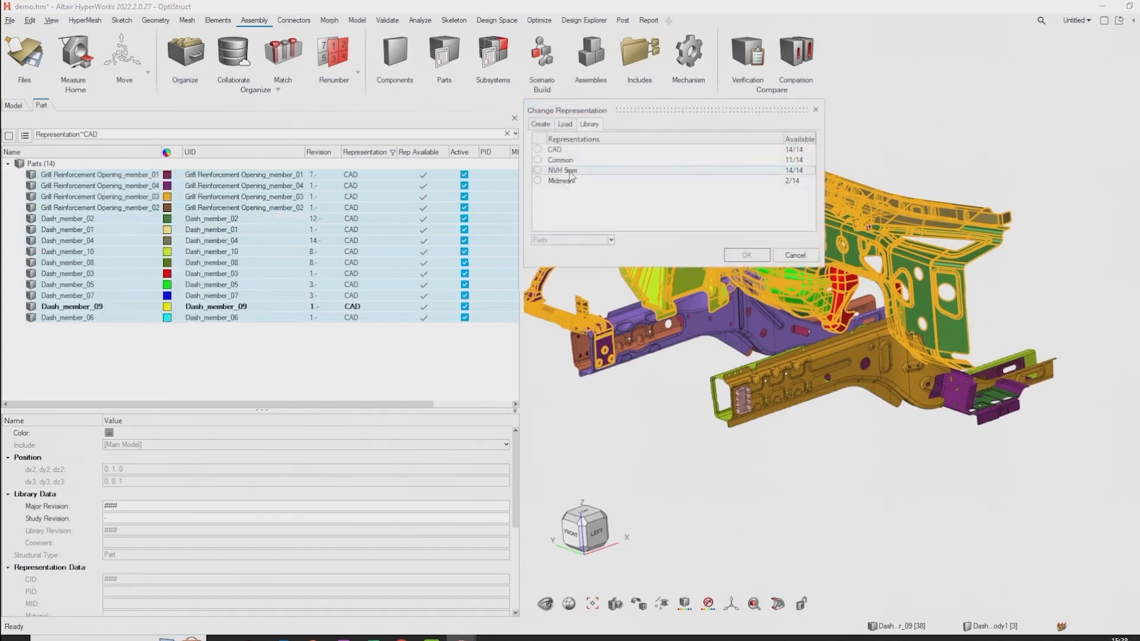
pyautogui.click(751, 258)
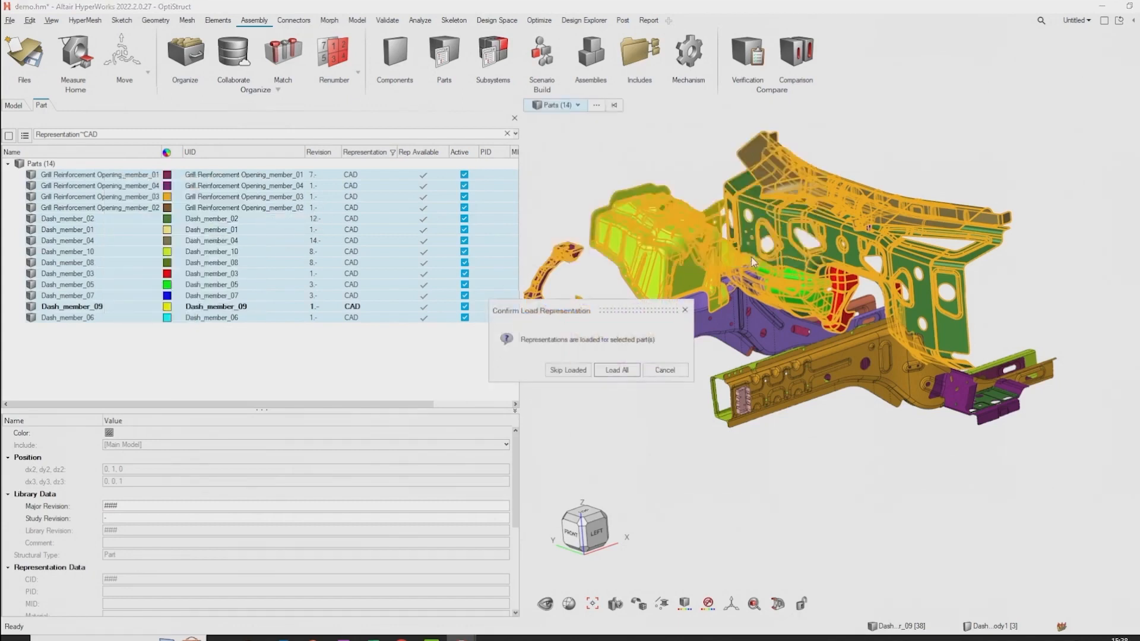
pyautogui.click(614, 370)
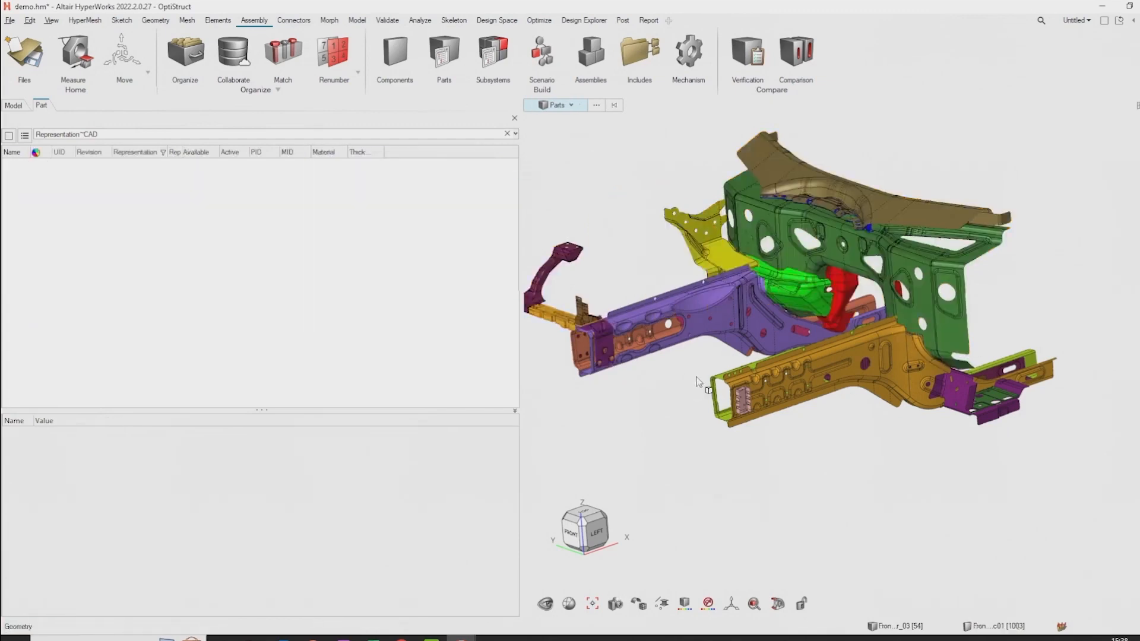
# - Examine the loaded mesh on the dash panel, brackets and front rails up close
pyautogui.moveTo(675, 363); pyautogui.dragTo(702, 372, button='middle')
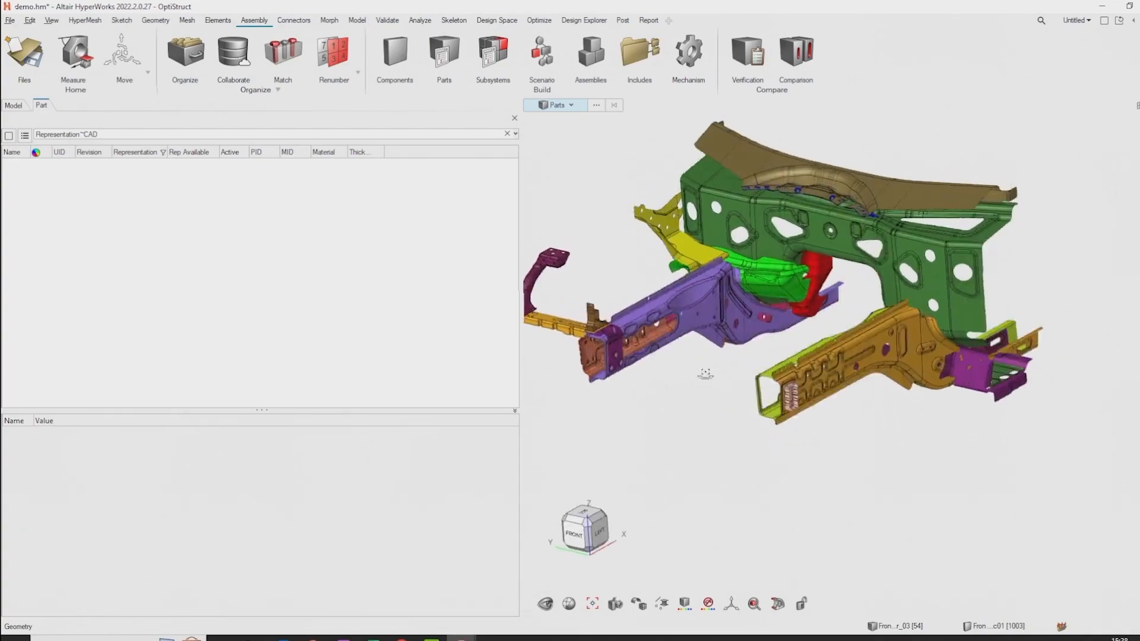
pyautogui.scroll(4, 741, 313)
pyautogui.moveTo(741, 313); pyautogui.dragTo(725, 464, button='right')
pyautogui.scroll(4, 830, 363)
pyautogui.moveTo(811, 253); pyautogui.dragTo(808, 383, button='right')
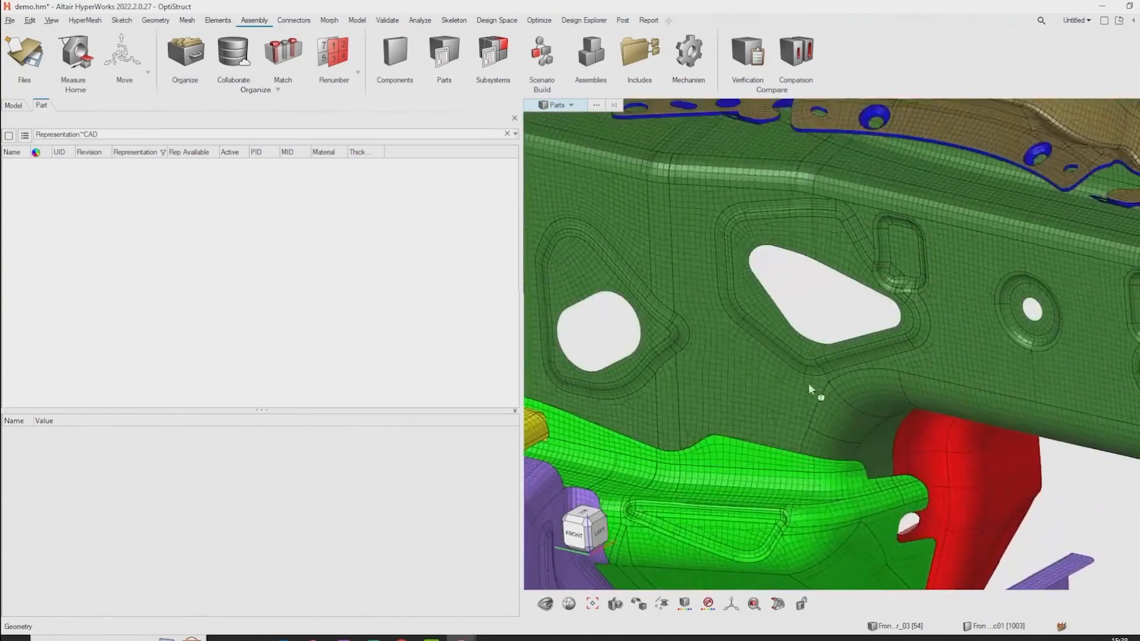
pyautogui.scroll(3, 808, 385)
pyautogui.scroll(-6, 799, 403)
pyautogui.scroll(4, 735, 376)
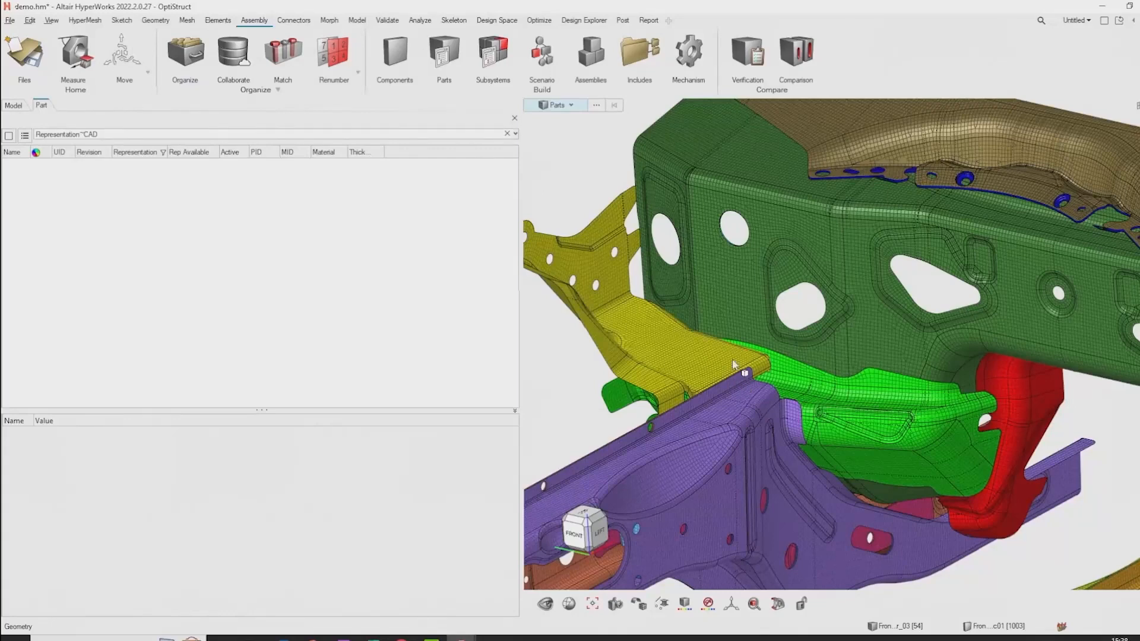
pyautogui.scroll(-4, 771, 380)
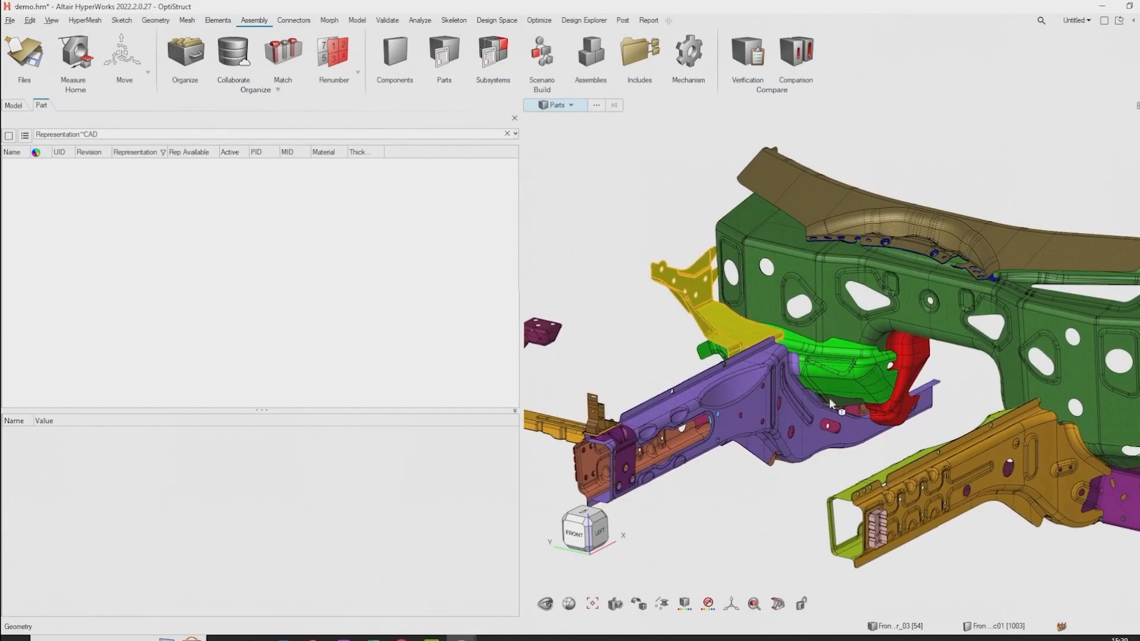
pyautogui.scroll(5, 825, 386)
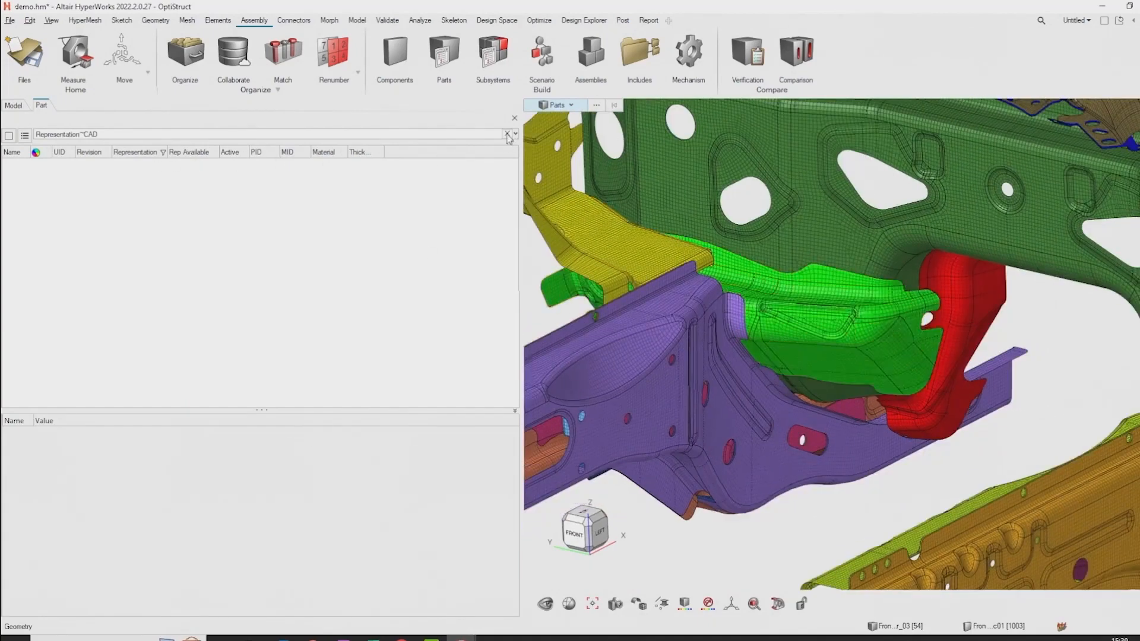
# - Clear the CAD representation filter and review the revisions of Grill Reinforcement Opening_member_01 and Dash_member_09
pyautogui.click(507, 135)
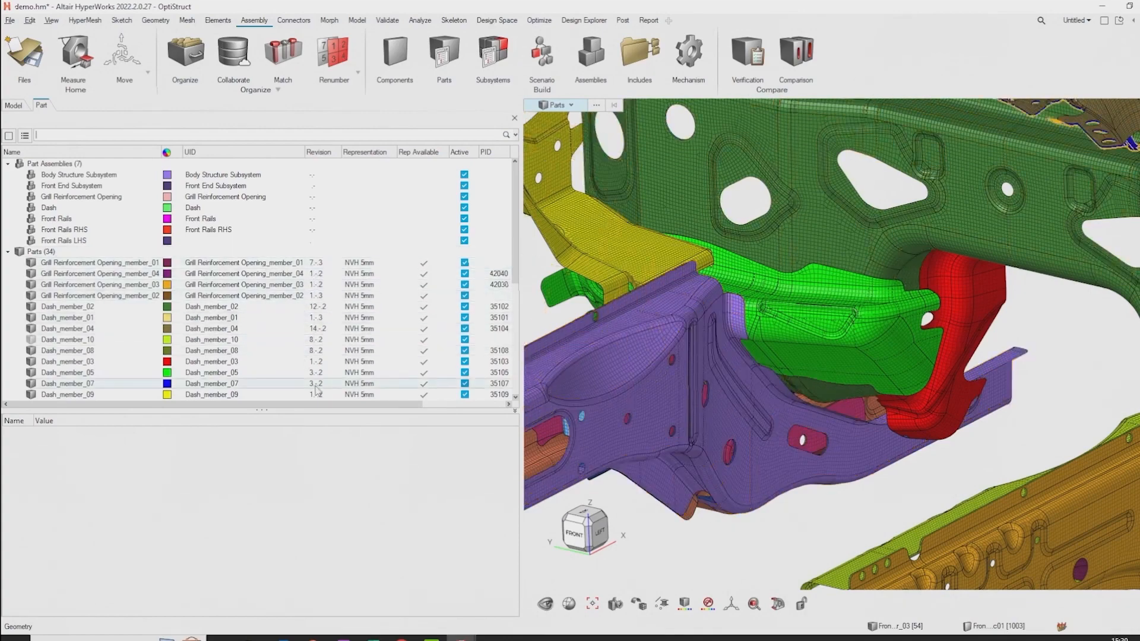
pyautogui.scroll(-2, 321, 273)
pyautogui.scroll(2, 321, 273)
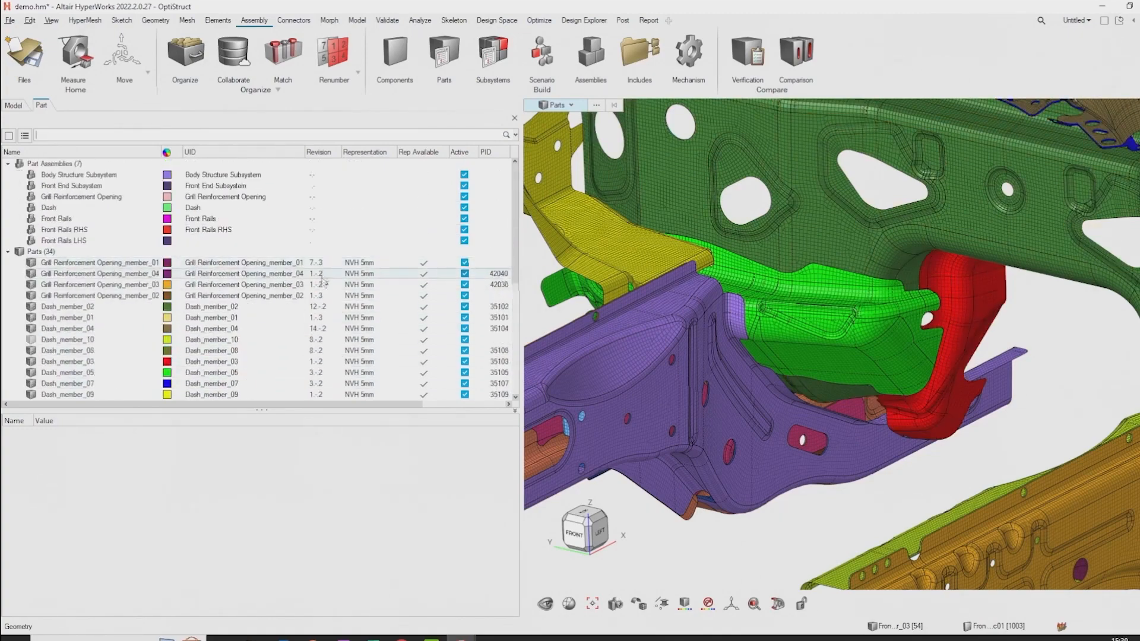
pyautogui.click(317, 268)
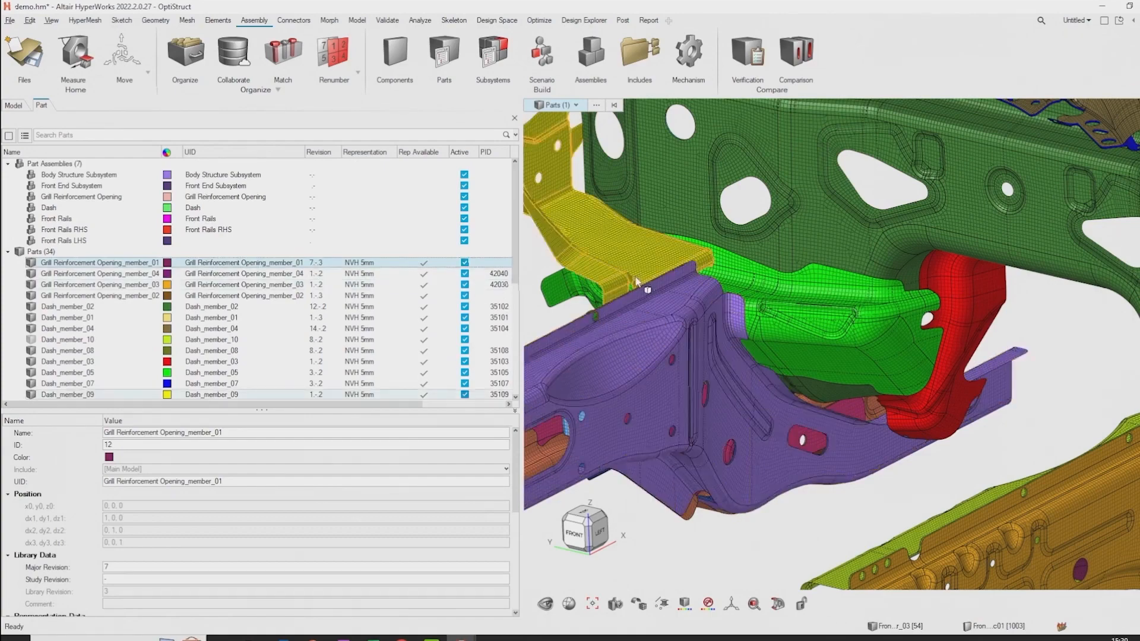
pyautogui.moveTo(636, 281)
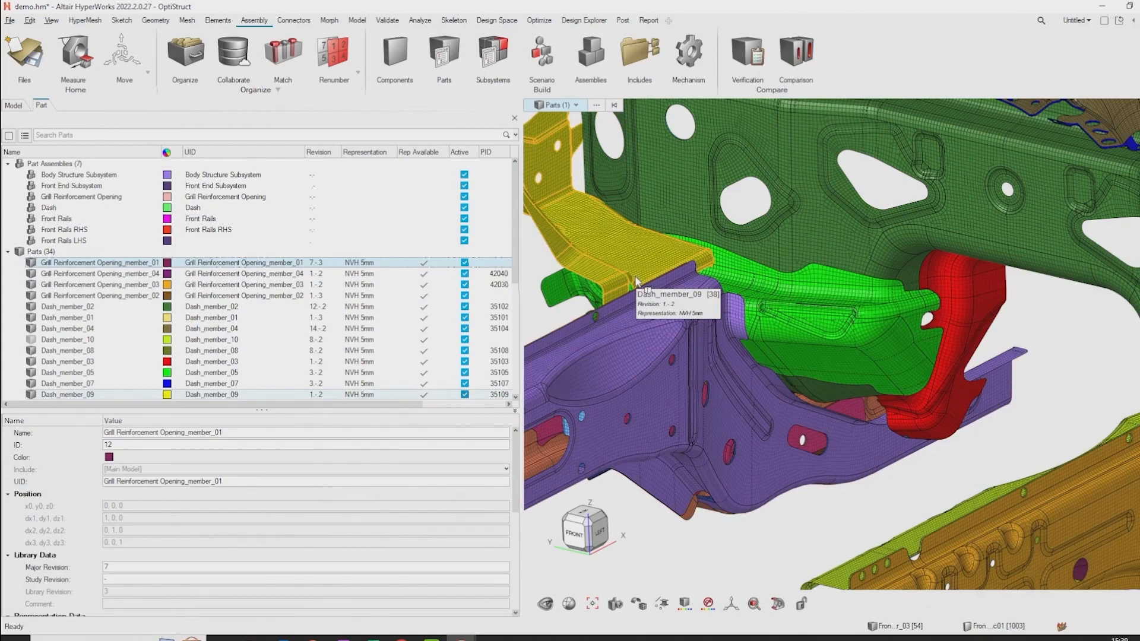
# - Isolate the right-hand Front Rails_member_07 part
pyautogui.scroll(3, 684, 325)
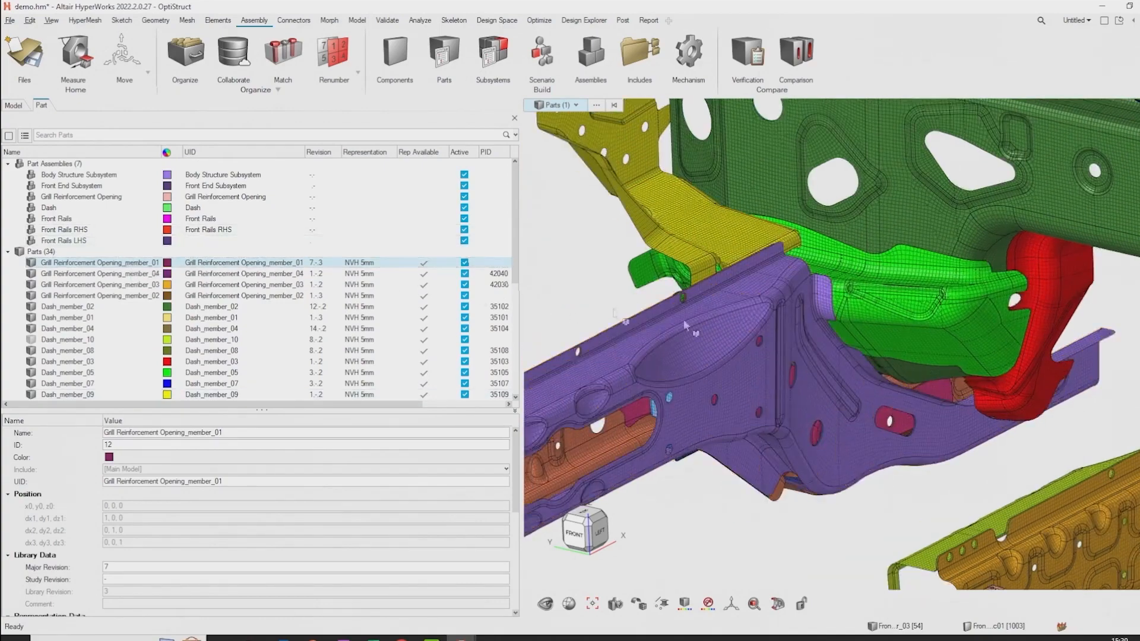
pyautogui.scroll(-5, 743, 337)
pyautogui.click(746, 352)
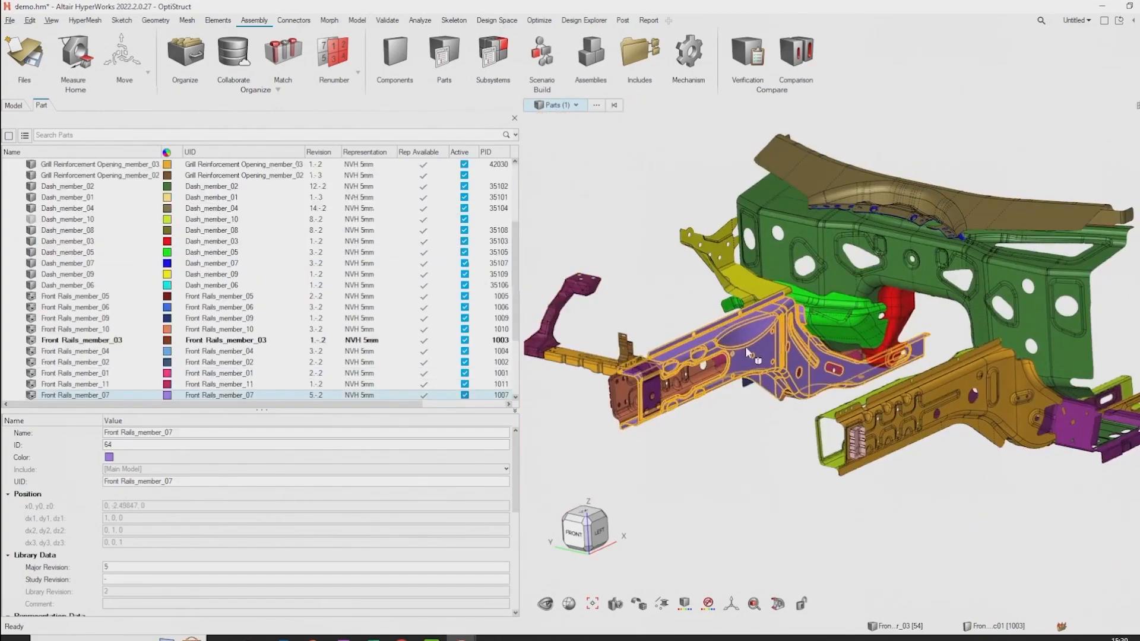
pyautogui.press('i')
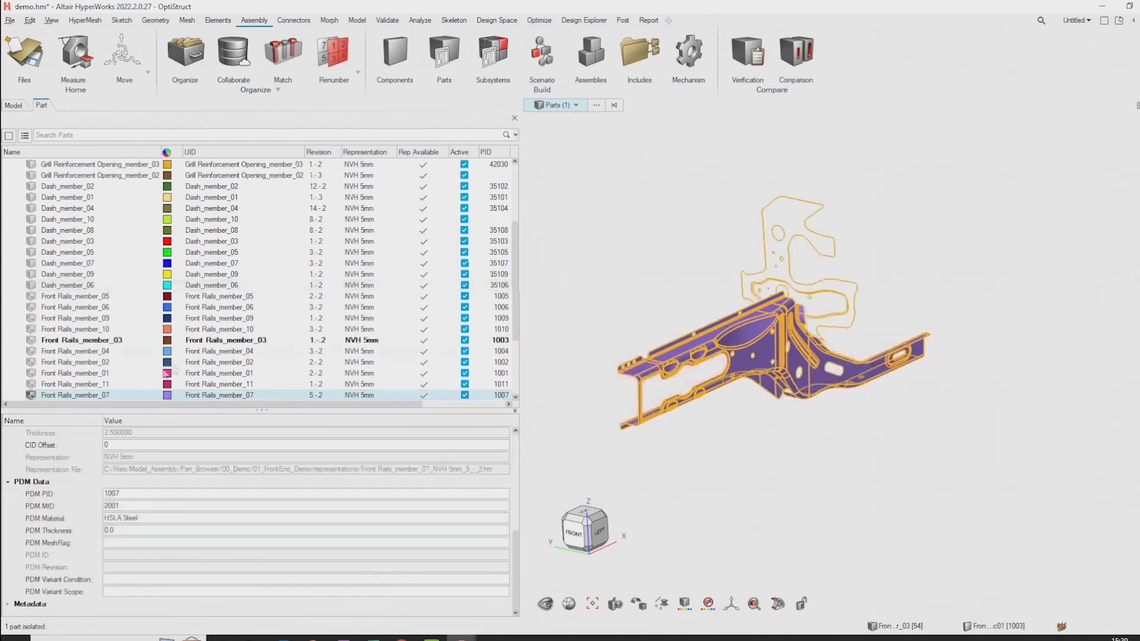
# - Save the NVH 5mm representation of Front Rails_member_07 to the library with the comment "surface removed"
pyautogui.rightClick(91, 396)
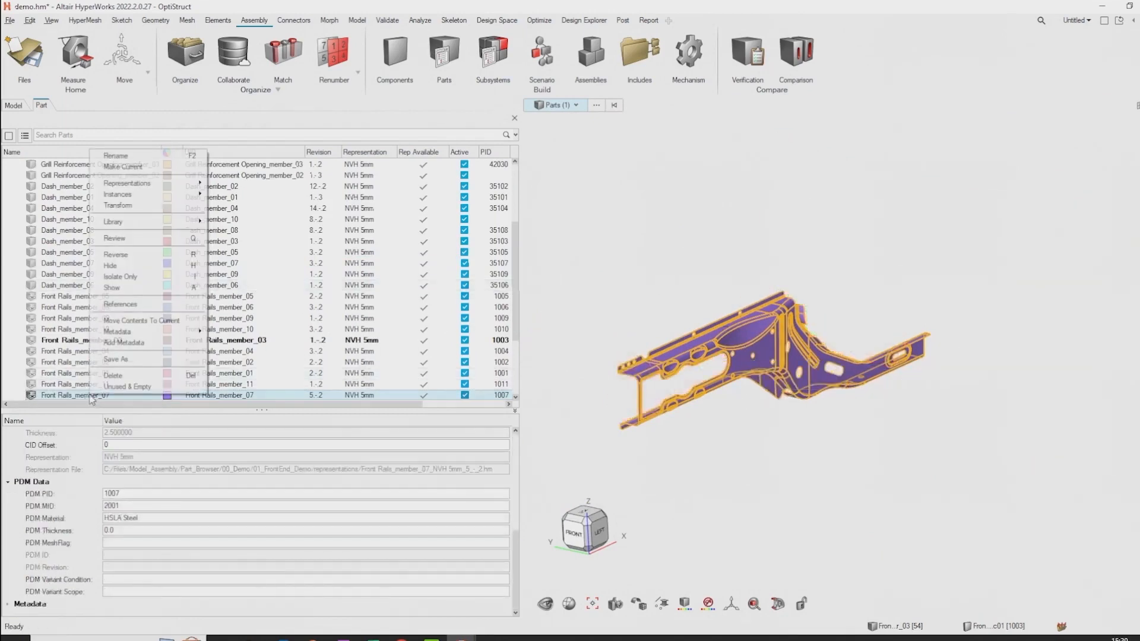
pyautogui.moveTo(184, 192)
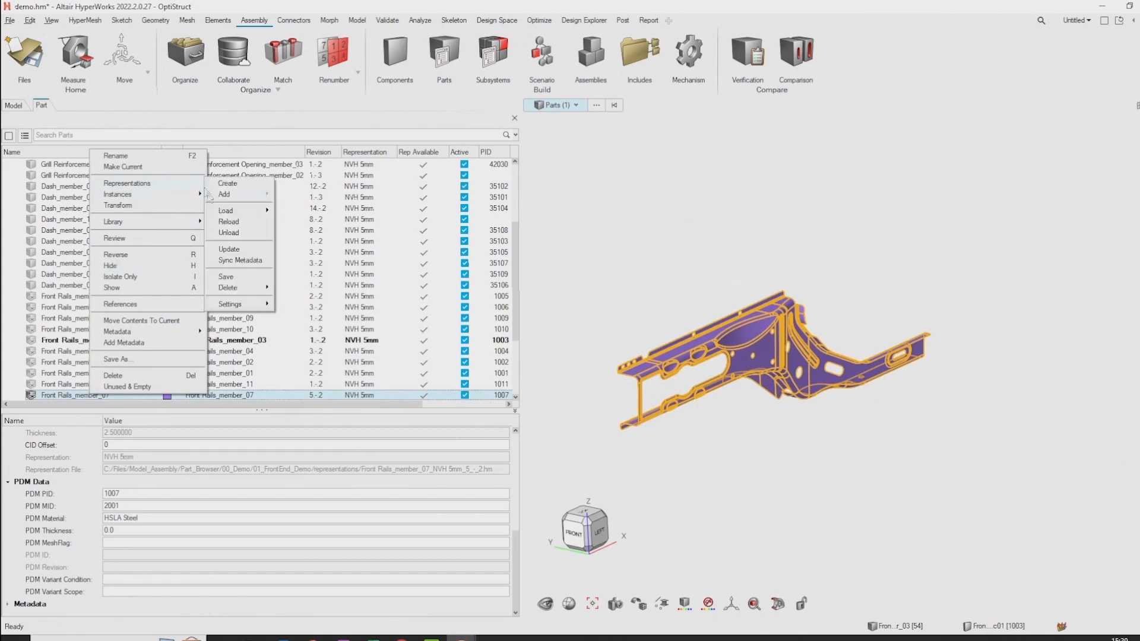
pyautogui.click(226, 276)
pyautogui.click(949, 149)
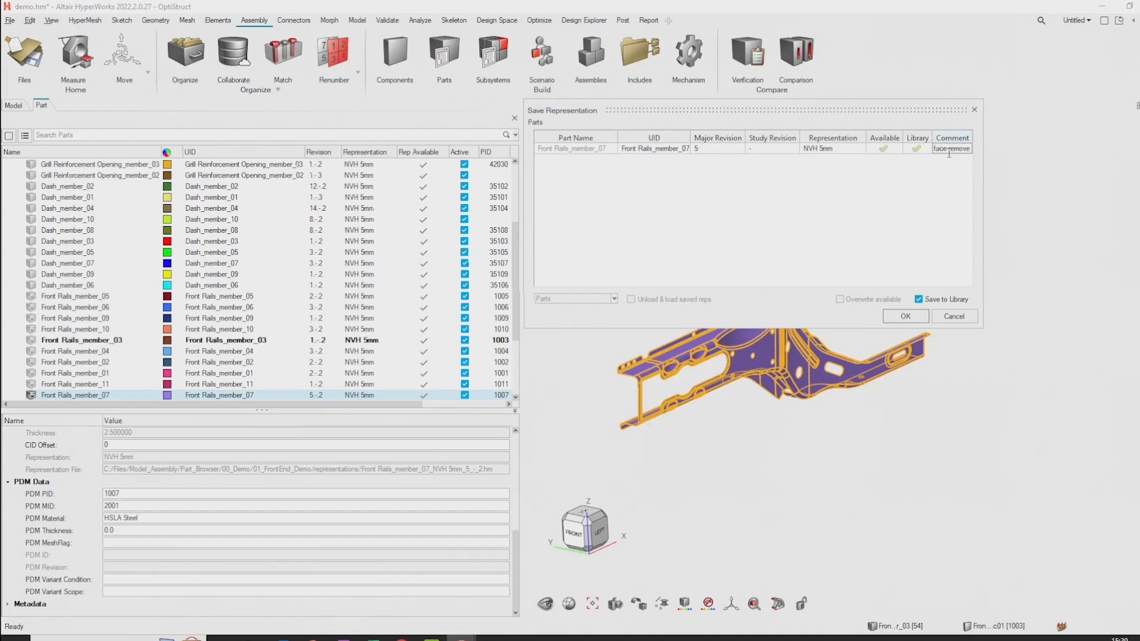
pyautogui.click(915, 319)
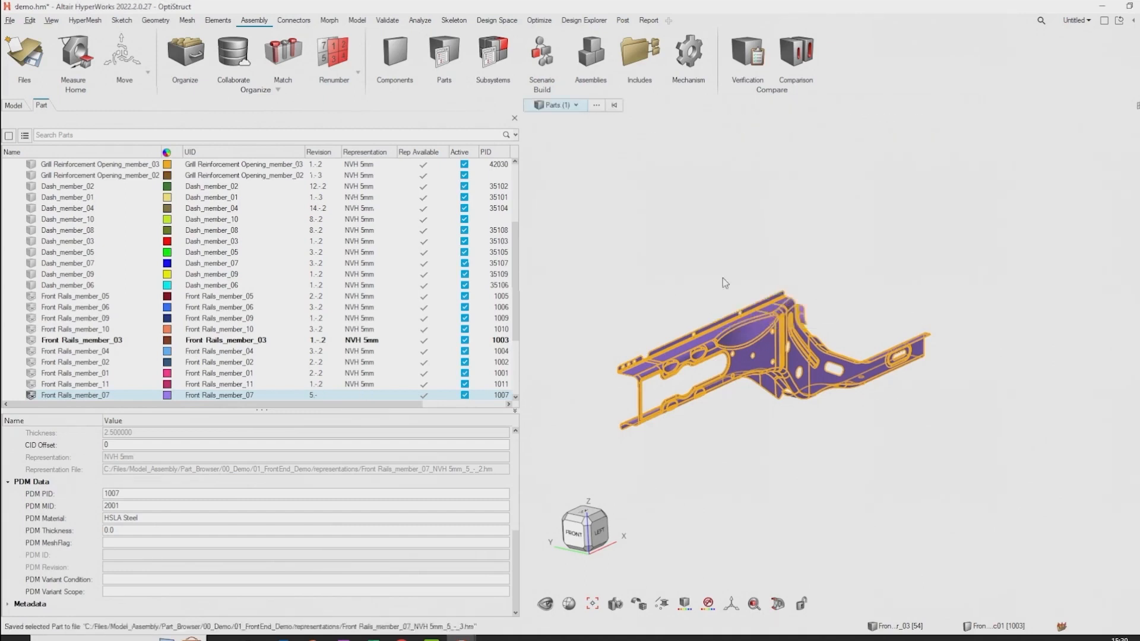
# - Try to open the library viewer for the isolated Front Rails_member_07 part
pyautogui.rightClick(92, 399)
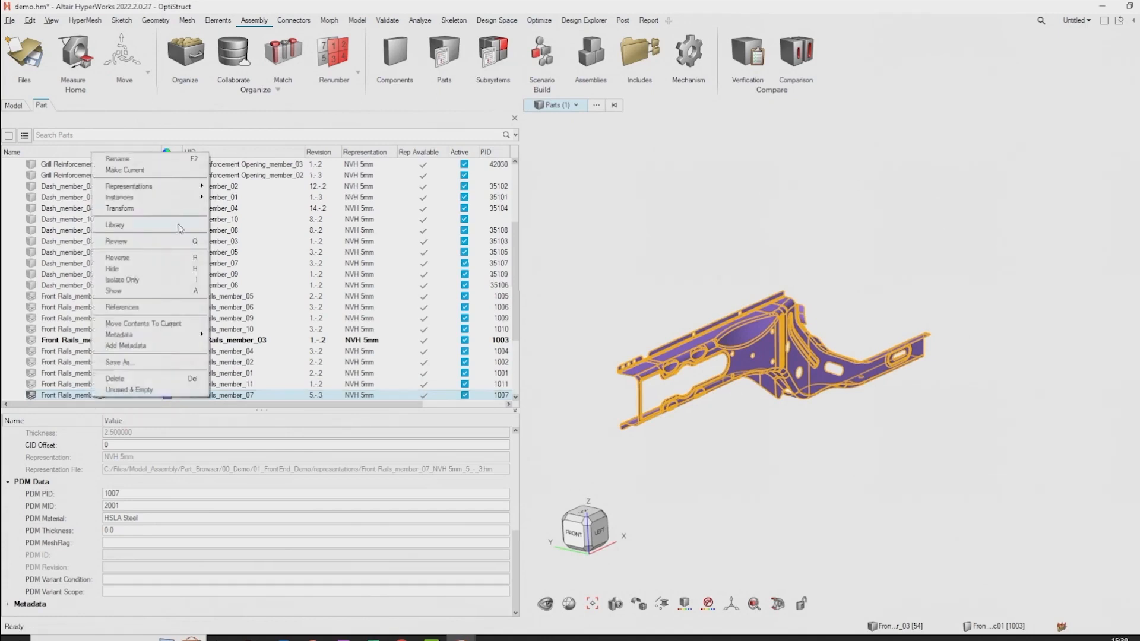
pyautogui.moveTo(179, 227)
pyautogui.click(239, 248)
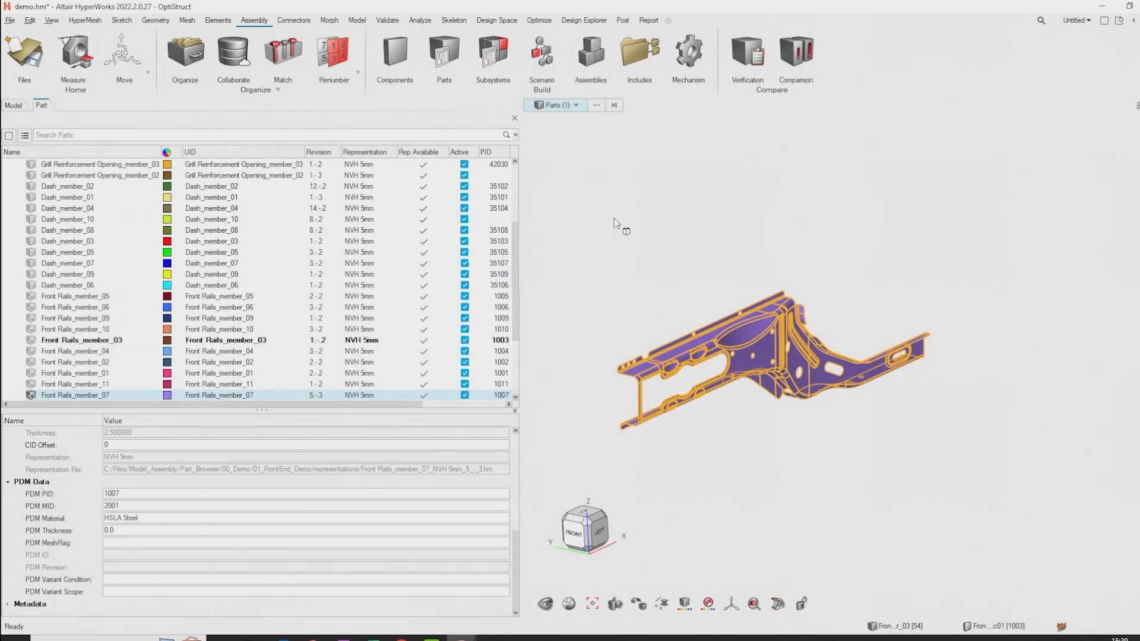
pyautogui.rightClick(107, 398)
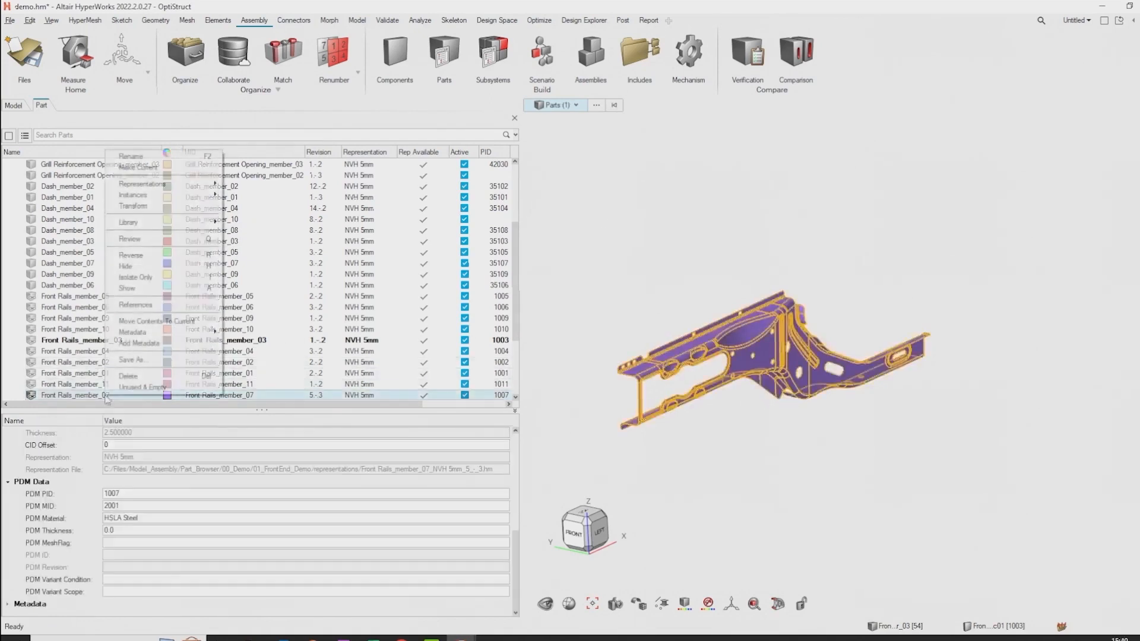
pyautogui.moveTo(201, 223)
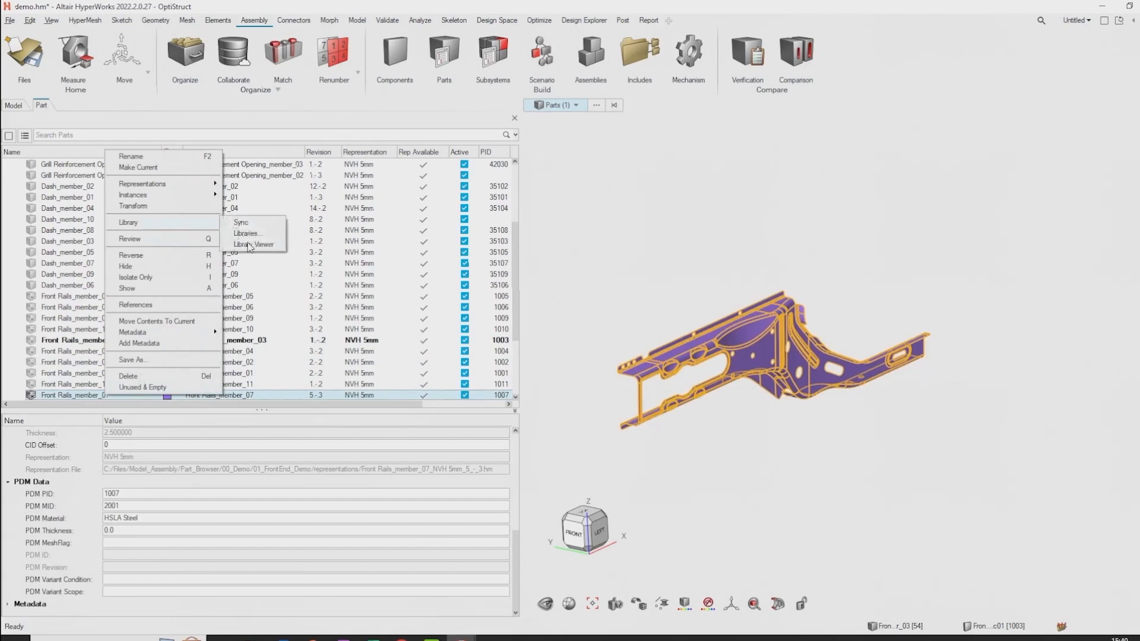
pyautogui.click(239, 248)
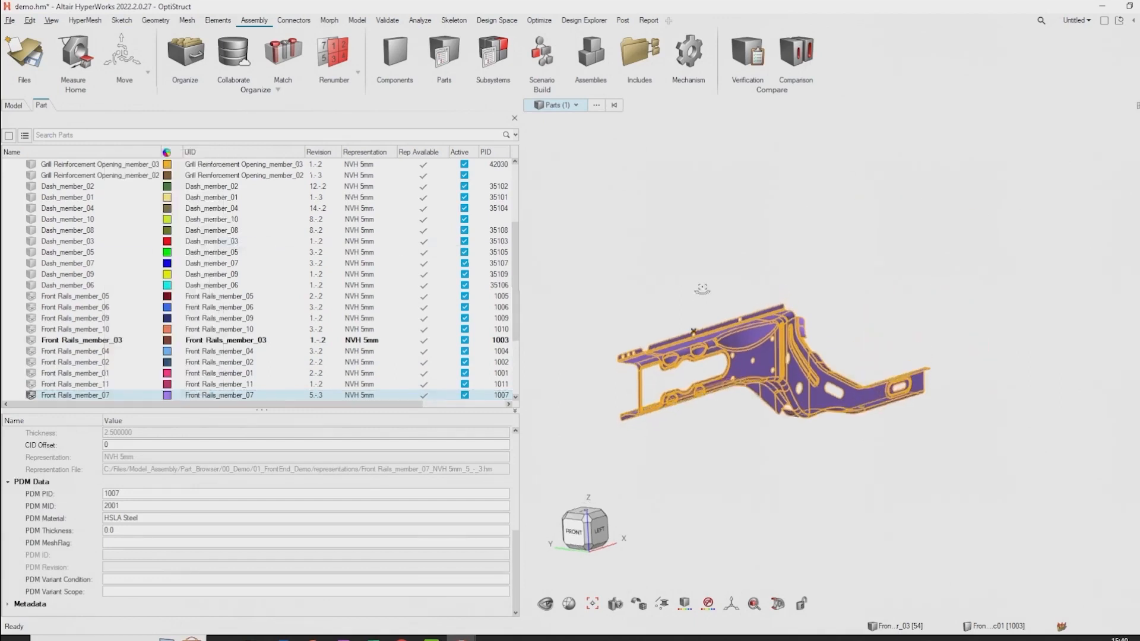
pyautogui.click(736, 421)
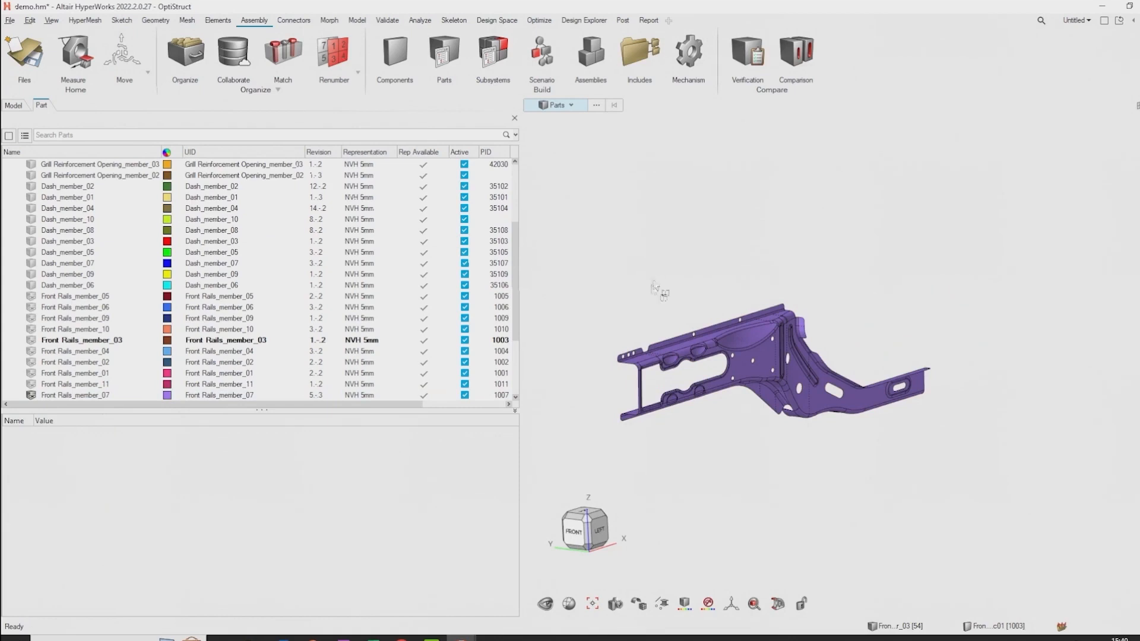
pyautogui.press('Escape')
pyautogui.rightClick(98, 398)
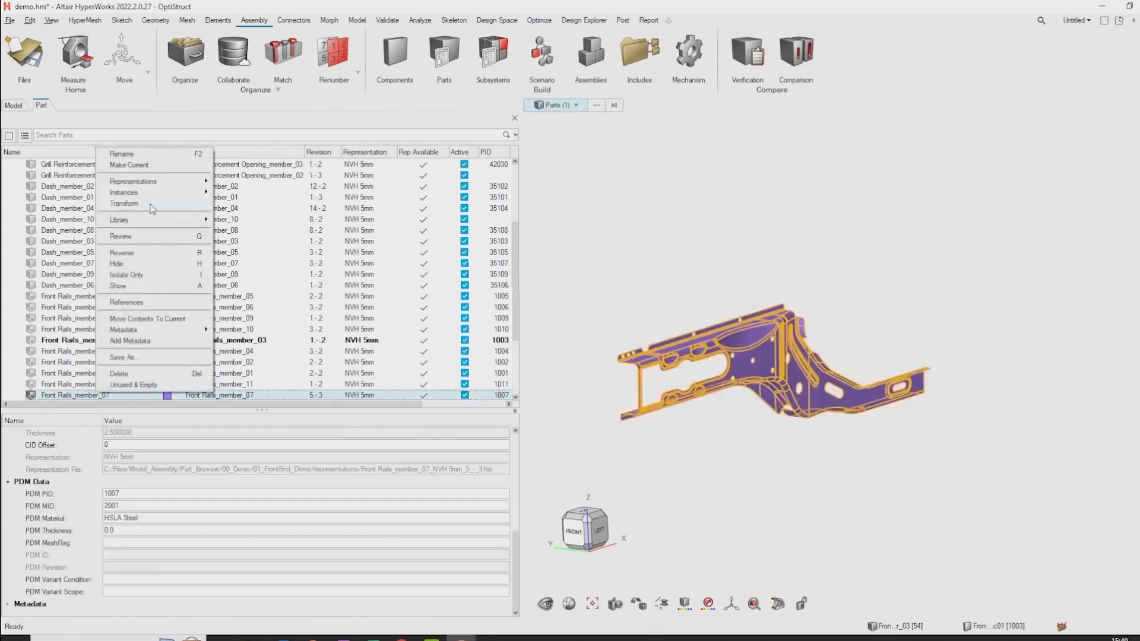
pyautogui.moveTo(206, 225)
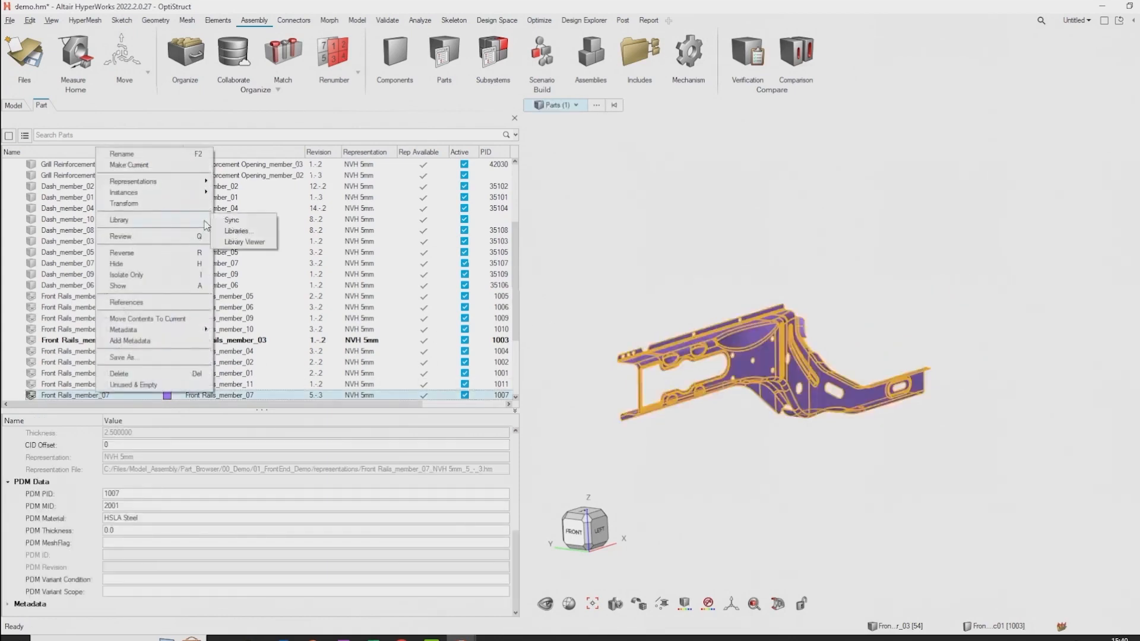
pyautogui.click(234, 243)
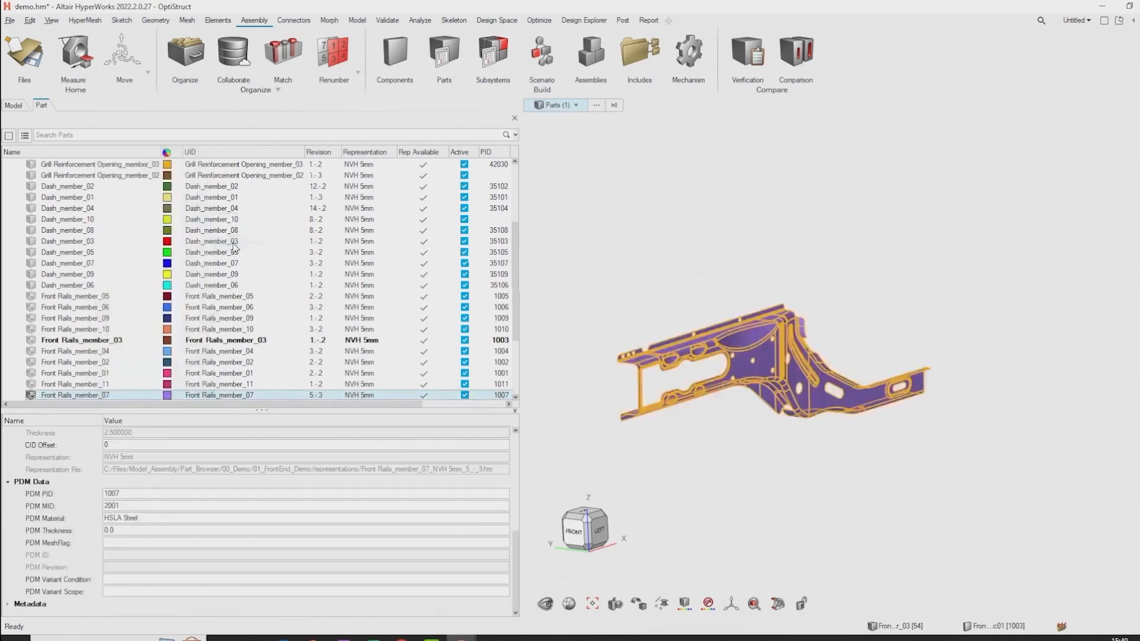
# - Show the whole front end with the parts listed hierarchically, and try the library viewer for Front Rails_member_07 again
pyautogui.click(26, 154)
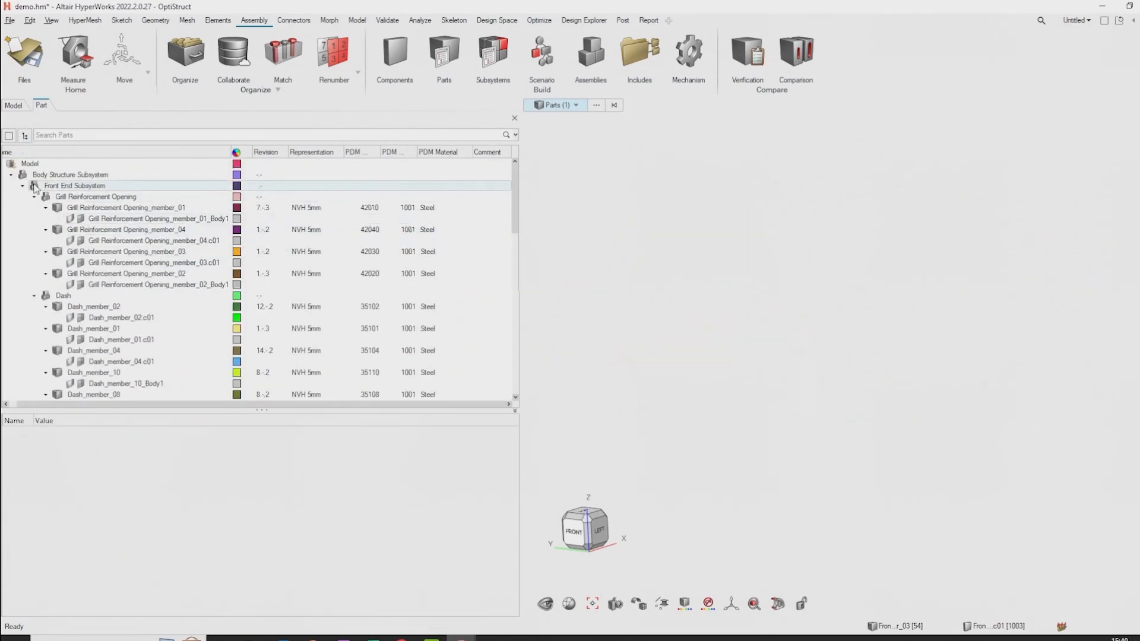
pyautogui.click(738, 360)
pyautogui.rightClick(740, 359)
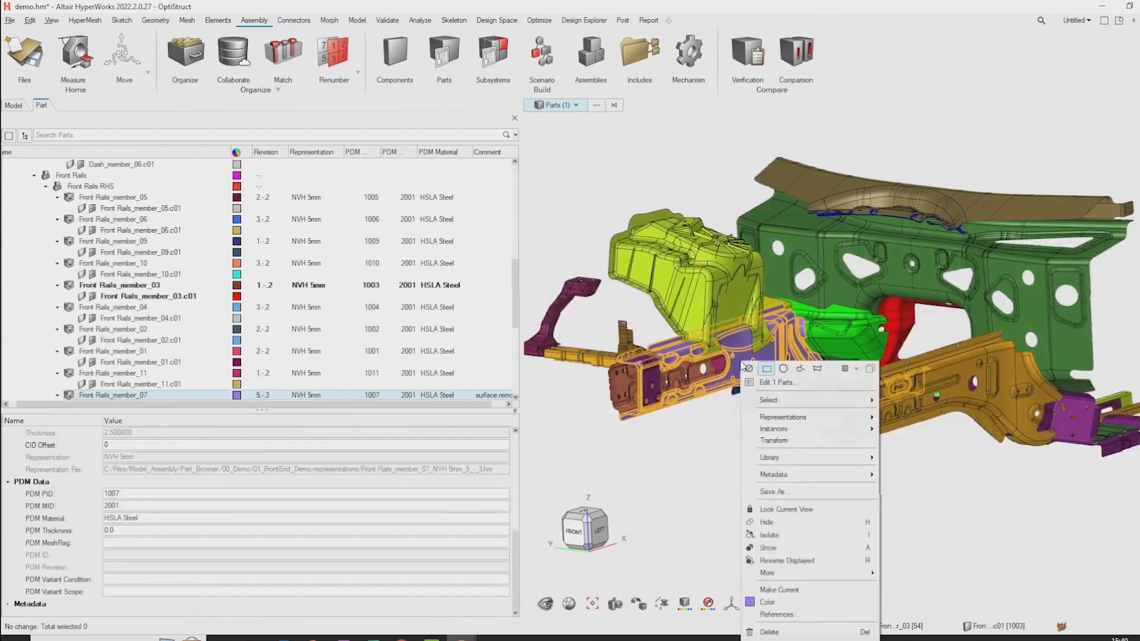
pyautogui.moveTo(823, 464)
pyautogui.click(902, 487)
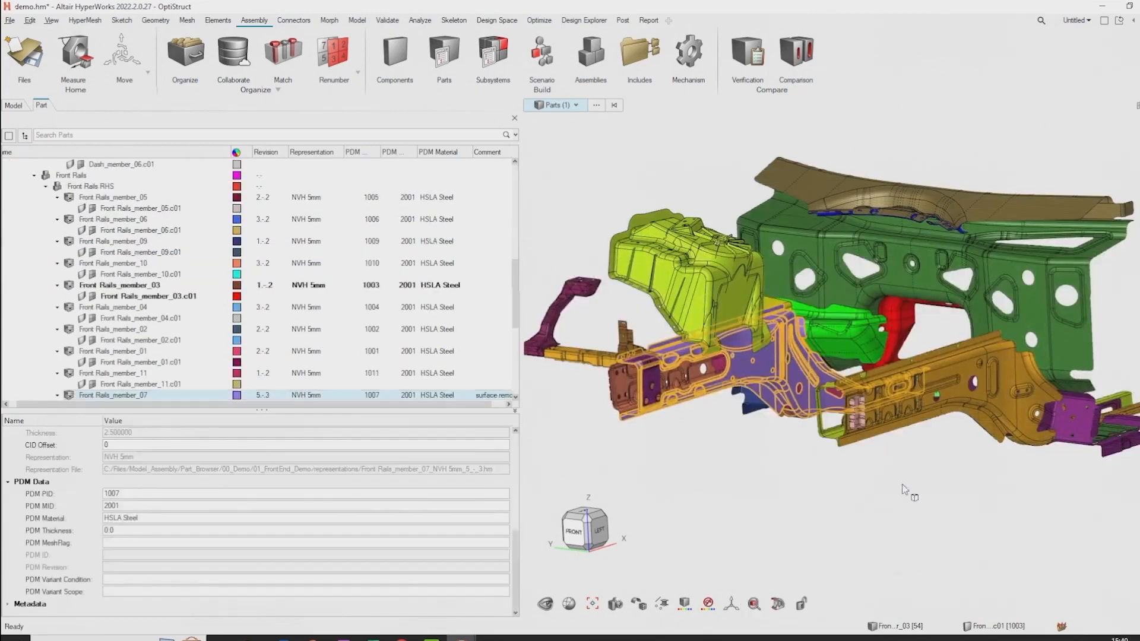
# - Look at the library options for Front Rails_member_10 and clear the part selection
pyautogui.moveTo(722, 451); pyautogui.dragTo(749, 450, button='right')
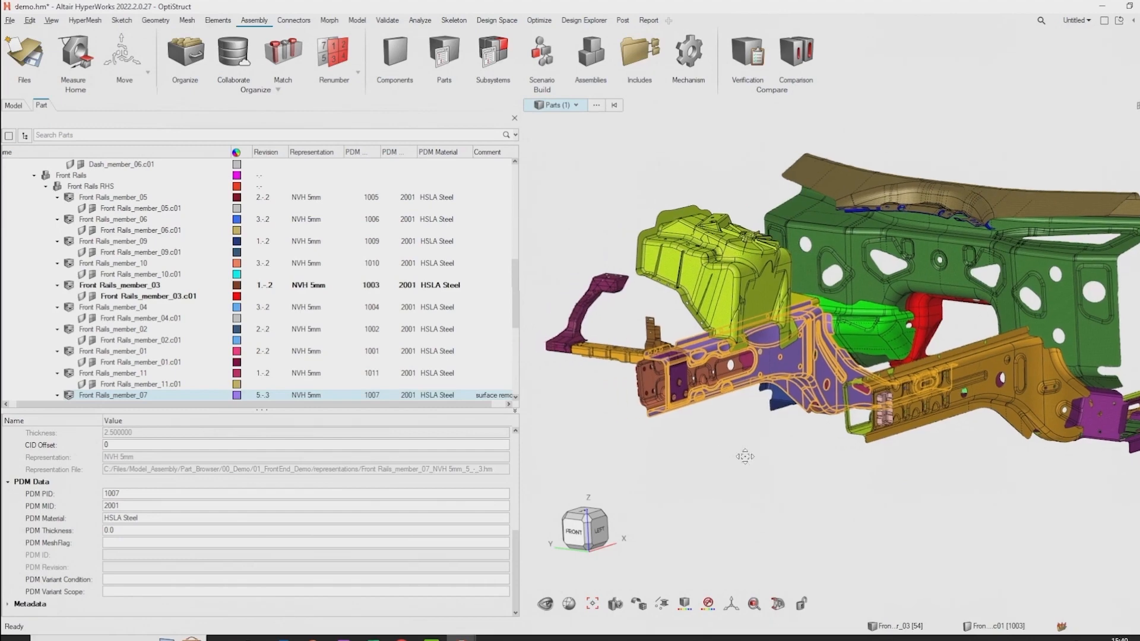
pyautogui.click(645, 378)
pyautogui.rightClick(645, 378)
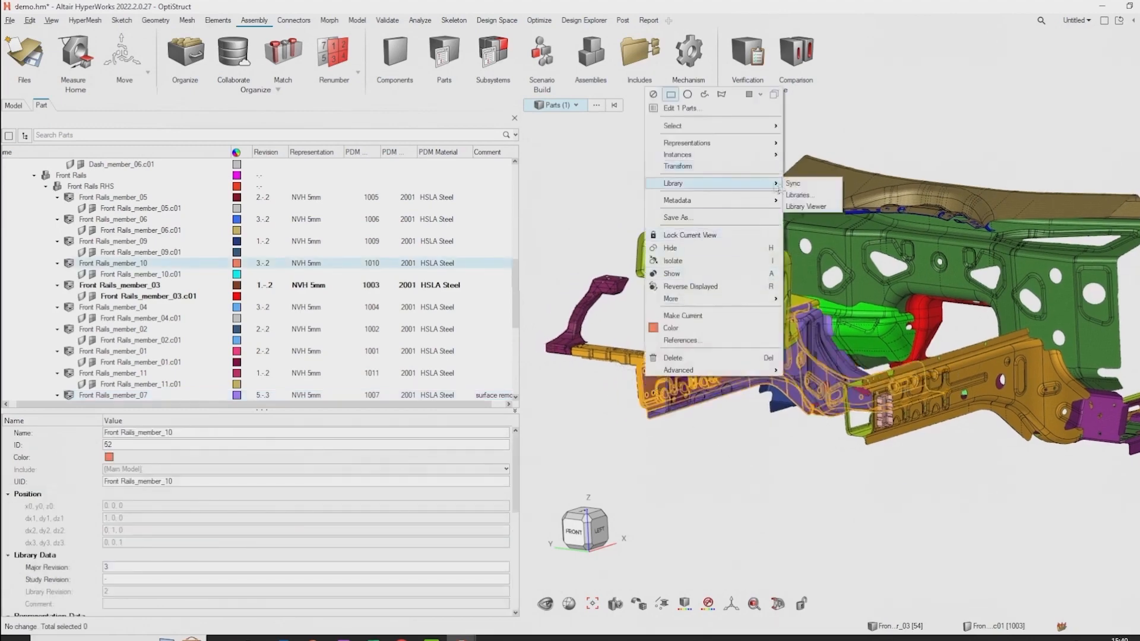
pyautogui.moveTo(771, 419); pyautogui.dragTo(753, 400, button='right')
pyautogui.click(725, 425)
pyautogui.press('Escape')
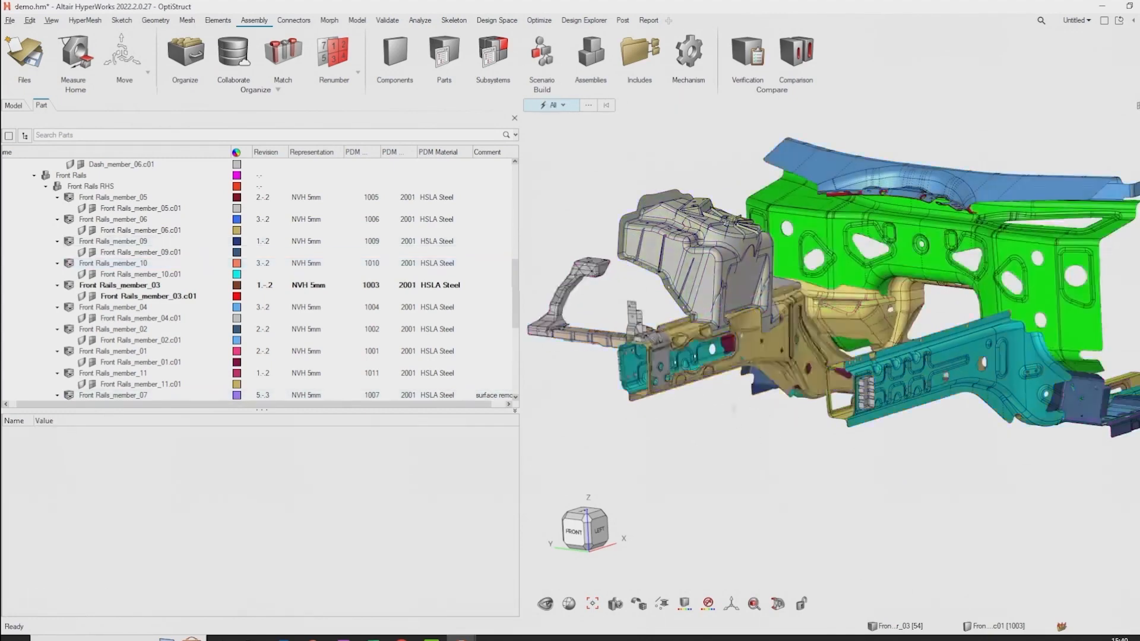
# - Set the major revision of Front Rails_member_07 to 6 and save its NVH 5mm representation to the library
pyautogui.click(754, 344)
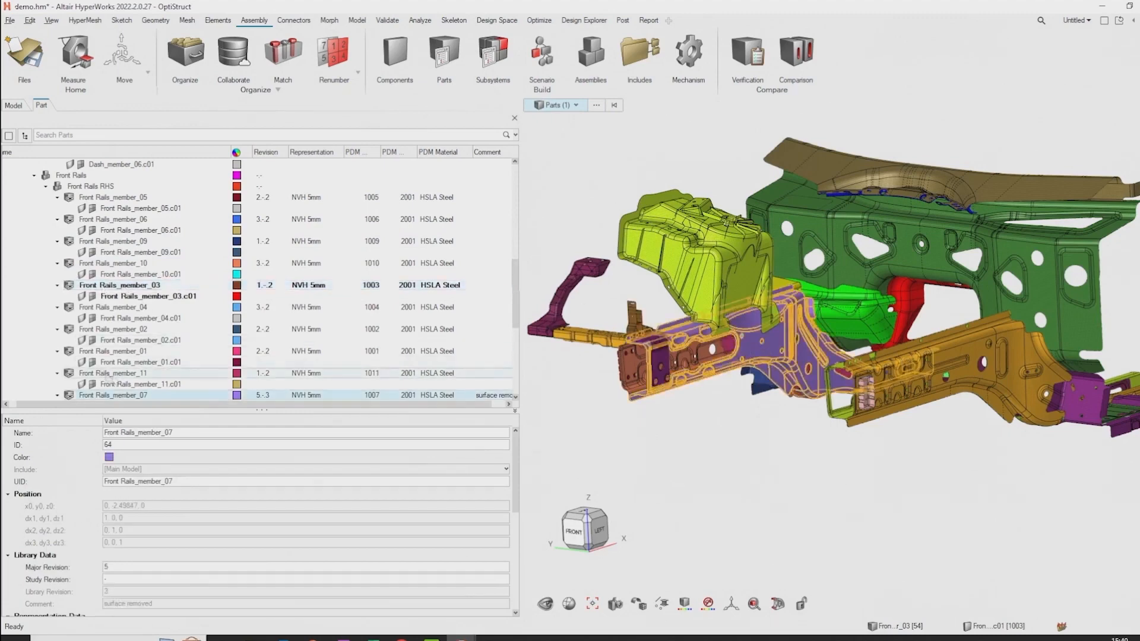
pyautogui.click(130, 564)
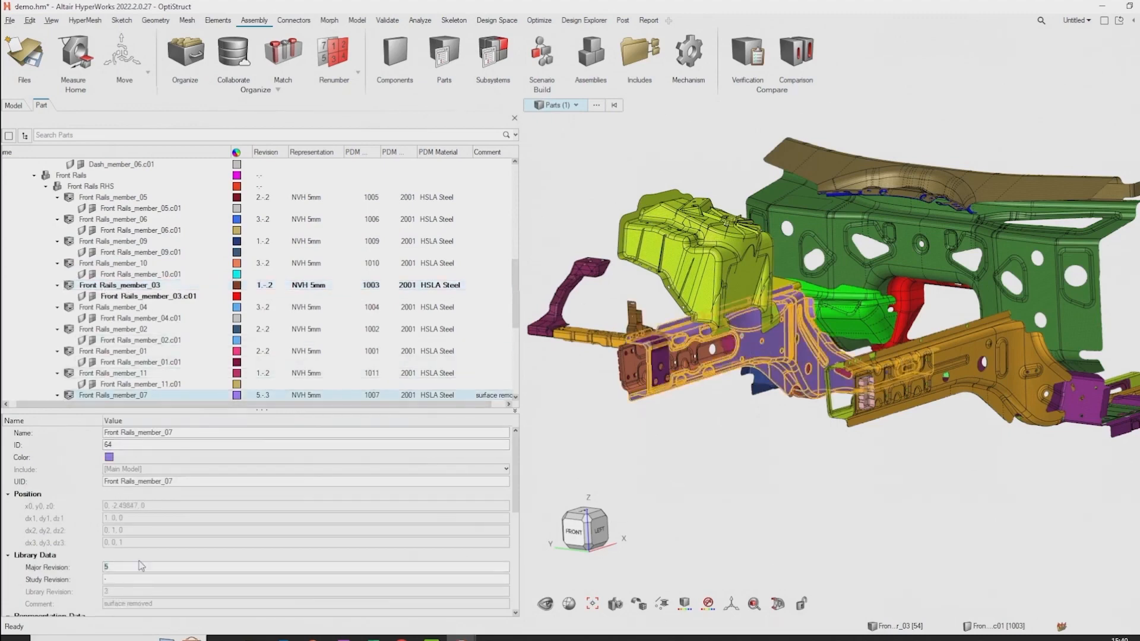
pyautogui.rightClick(128, 395)
pyautogui.moveTo(210, 156)
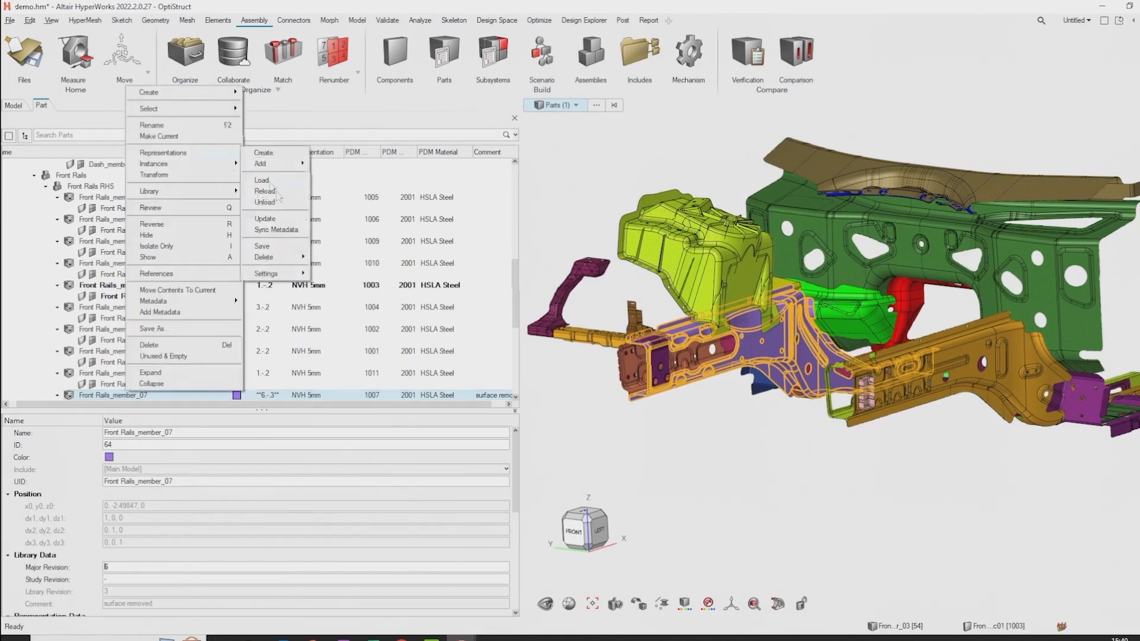
pyautogui.click(275, 247)
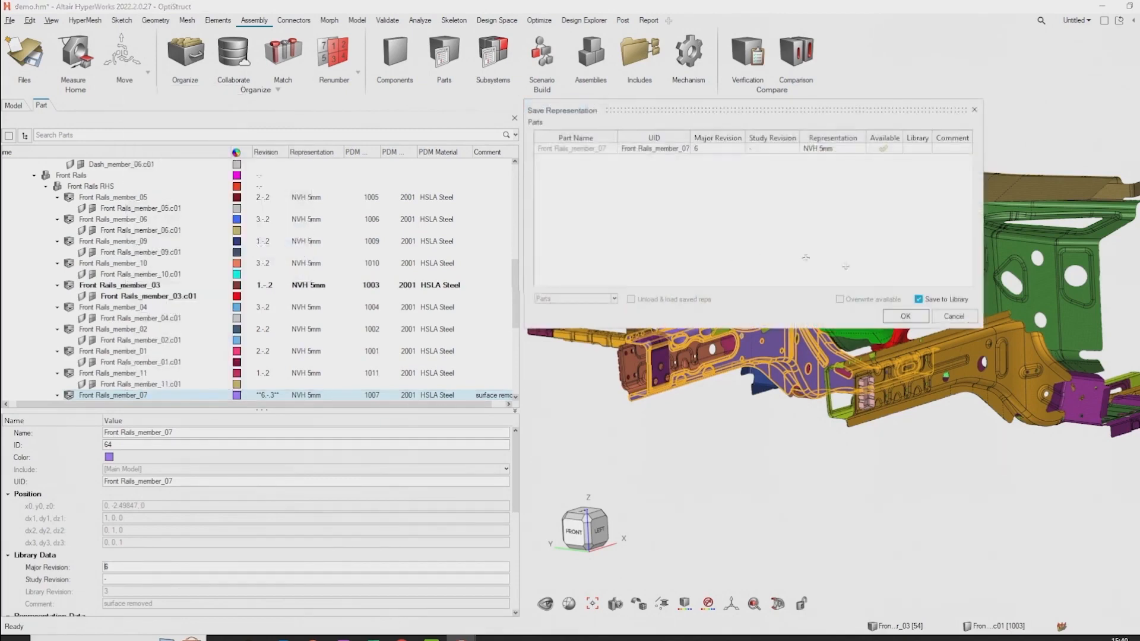
pyautogui.click(906, 317)
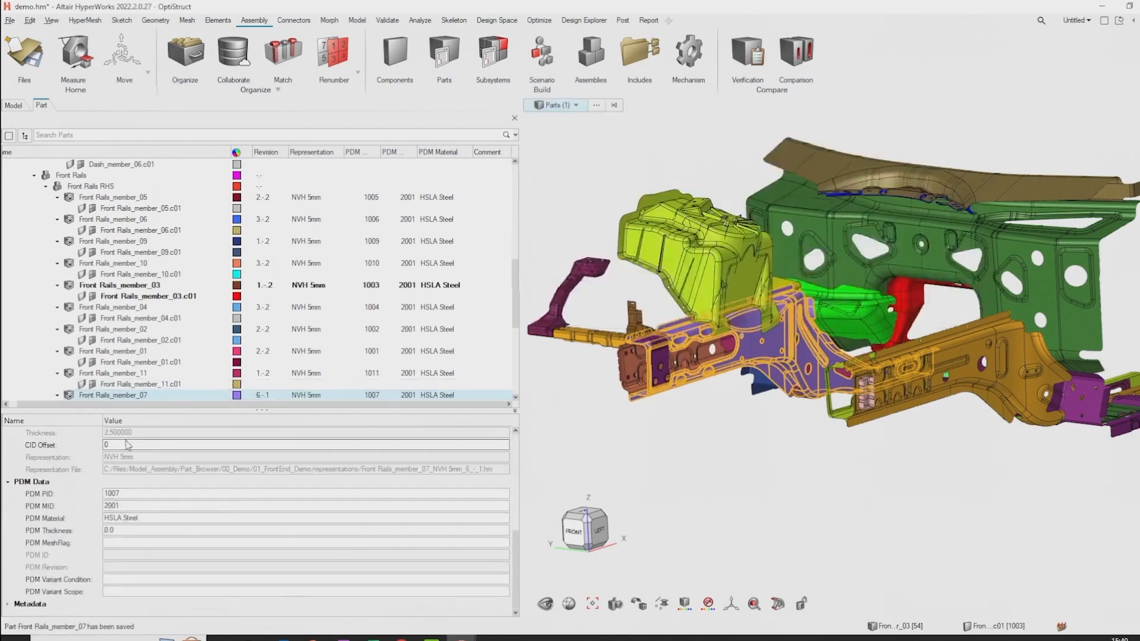
# - Set the major revision of Front Rails_member_07 to 5
pyautogui.click(143, 396)
pyautogui.click(125, 518)
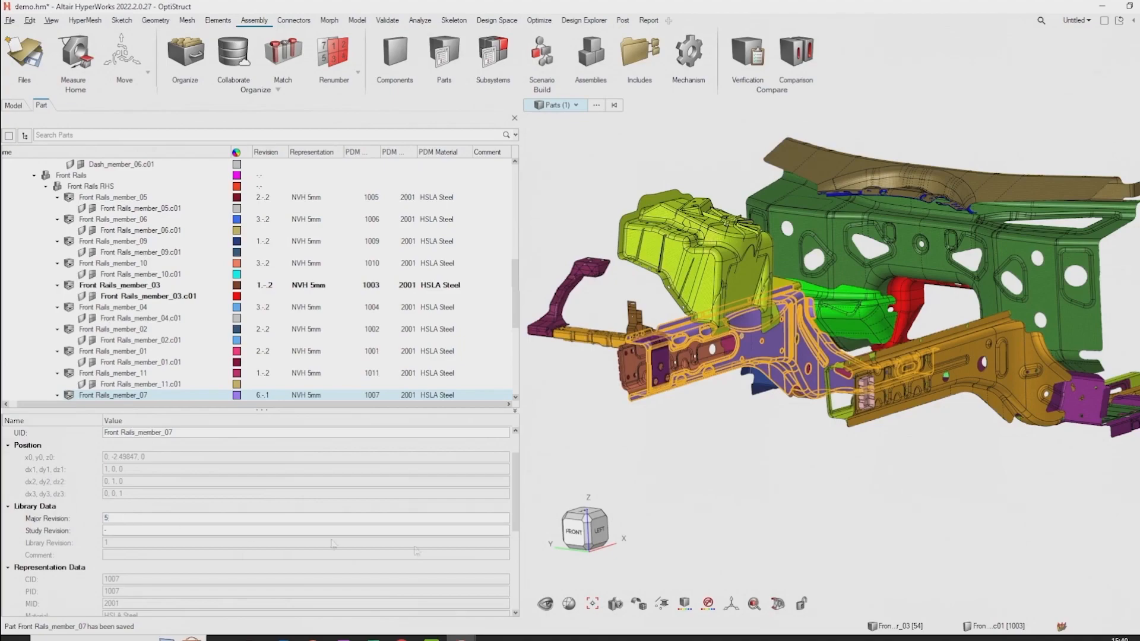
# - Isolate the large green dash panel, Dash_member_02, and view it from the front
pyautogui.moveTo(766, 440); pyautogui.dragTo(659, 404, button='middle')
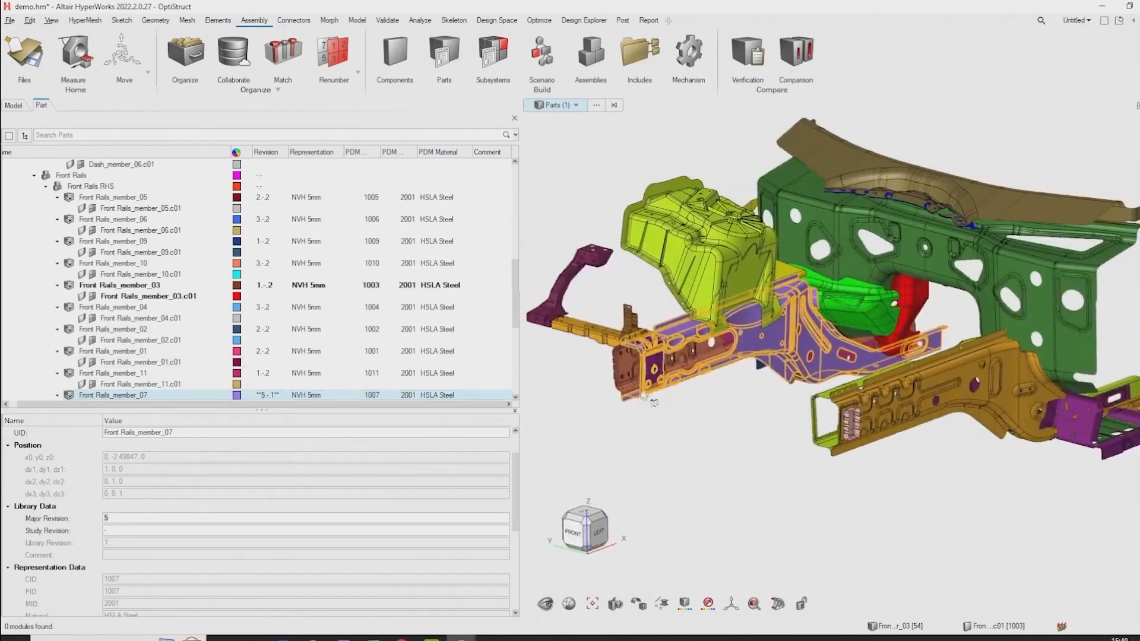
pyautogui.scroll(3, 855, 255)
pyautogui.moveTo(855, 255); pyautogui.dragTo(758, 357, button='right')
pyautogui.scroll(-3, 757, 356)
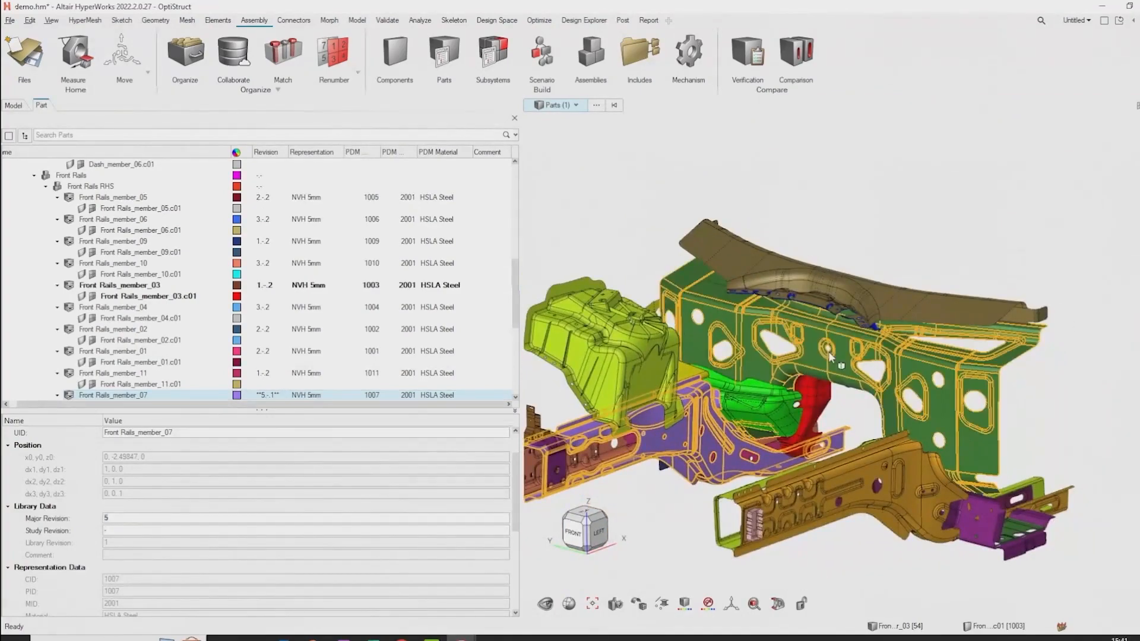
pyautogui.click(829, 354)
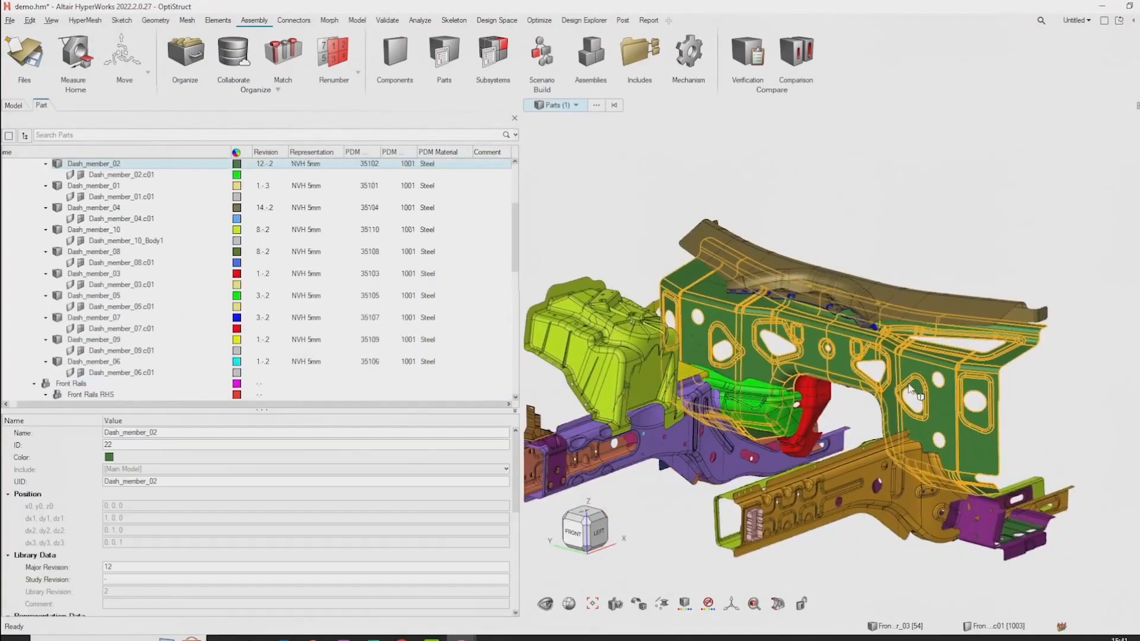
pyautogui.press('i')
pyautogui.moveTo(787, 405)
pyautogui.mouseDown(button='middle')
pyautogui.moveTo(809, 415)
pyautogui.moveTo(829, 387)
pyautogui.moveTo(800, 404)
pyautogui.mouseUp(button='middle')
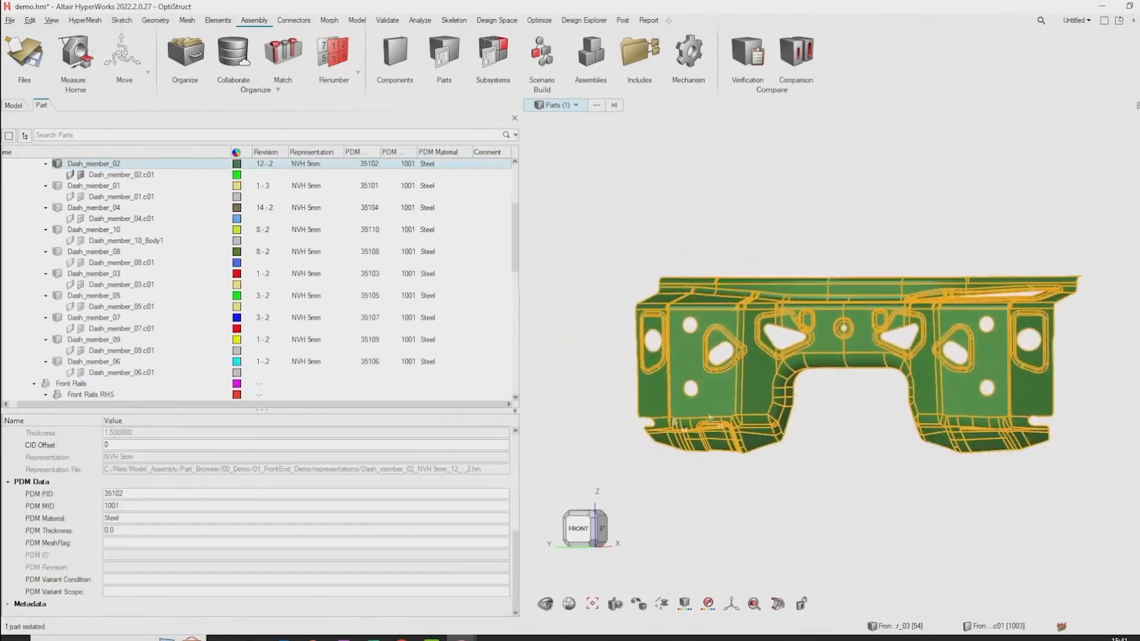
# - Delete the flat surface surrounding the two round holes on the left side of the Dash_member_02 panel
pyautogui.click(855, 438)
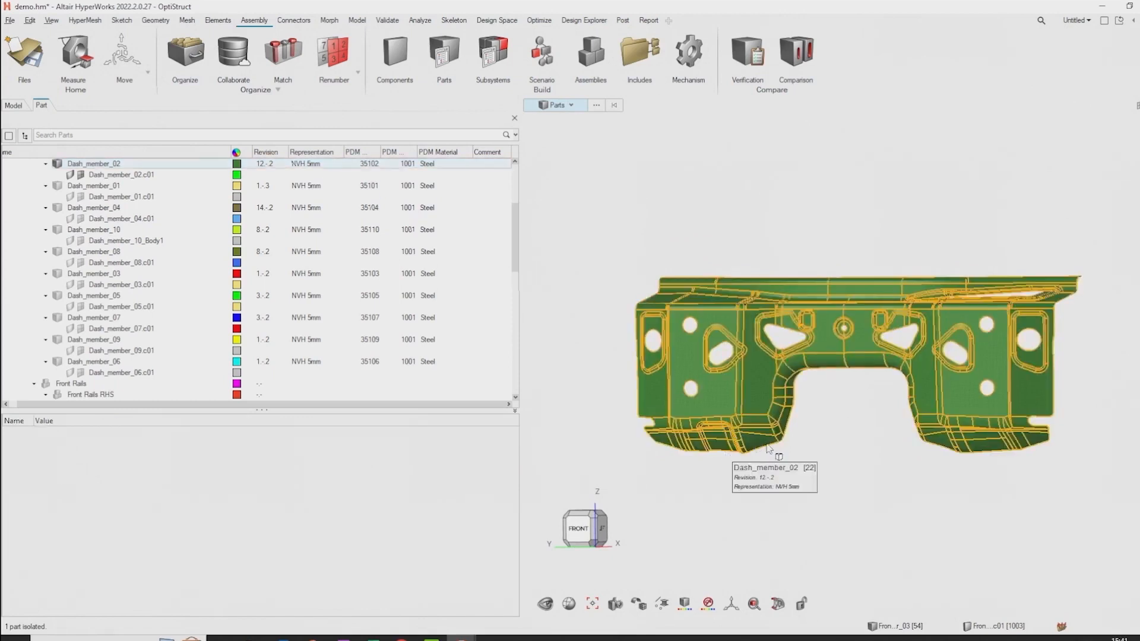
pyautogui.click(703, 389)
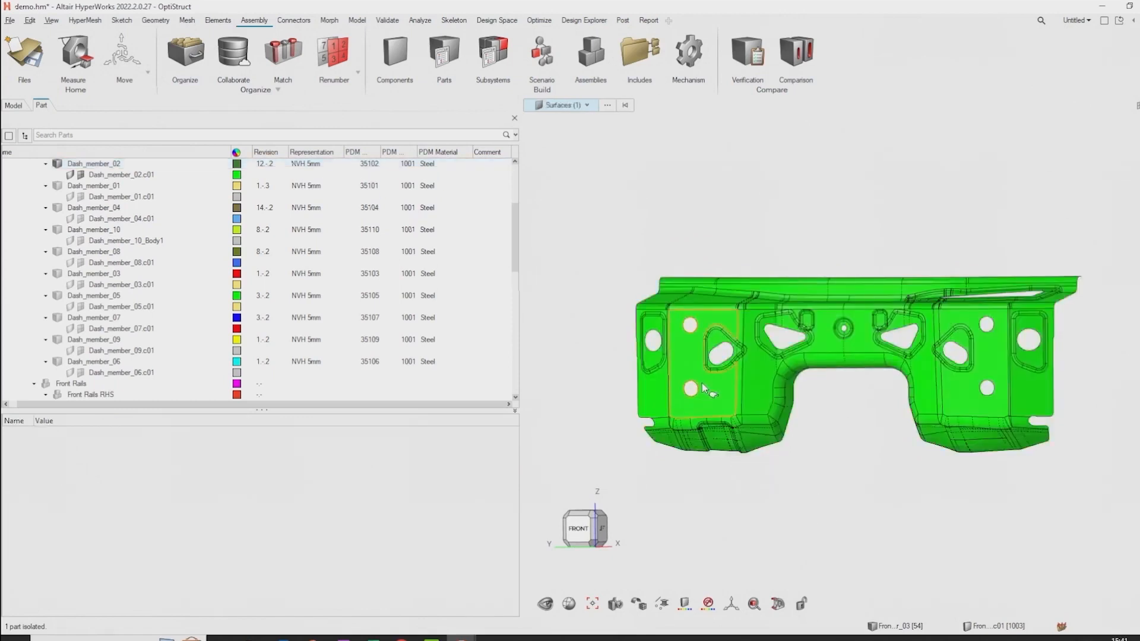
pyautogui.press('Delete')
pyautogui.click(702, 354)
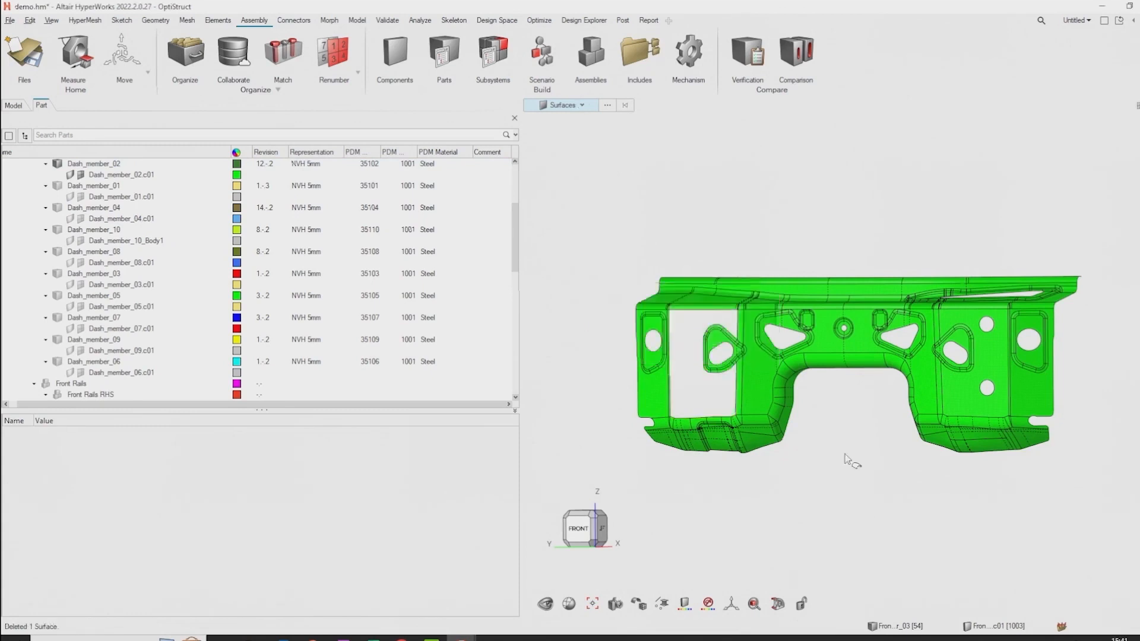
# - Set the major revision of Dash_member_02 to 13
pyautogui.rightClick(115, 165)
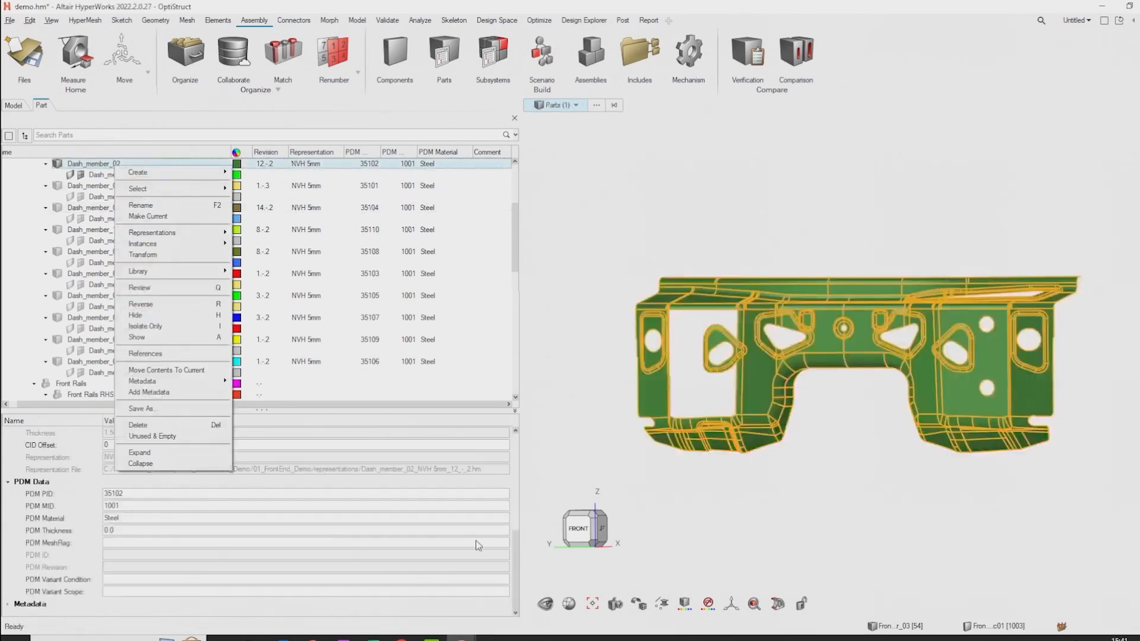
pyautogui.click(514, 552)
pyautogui.moveTo(516, 543); pyautogui.dragTo(517, 500)
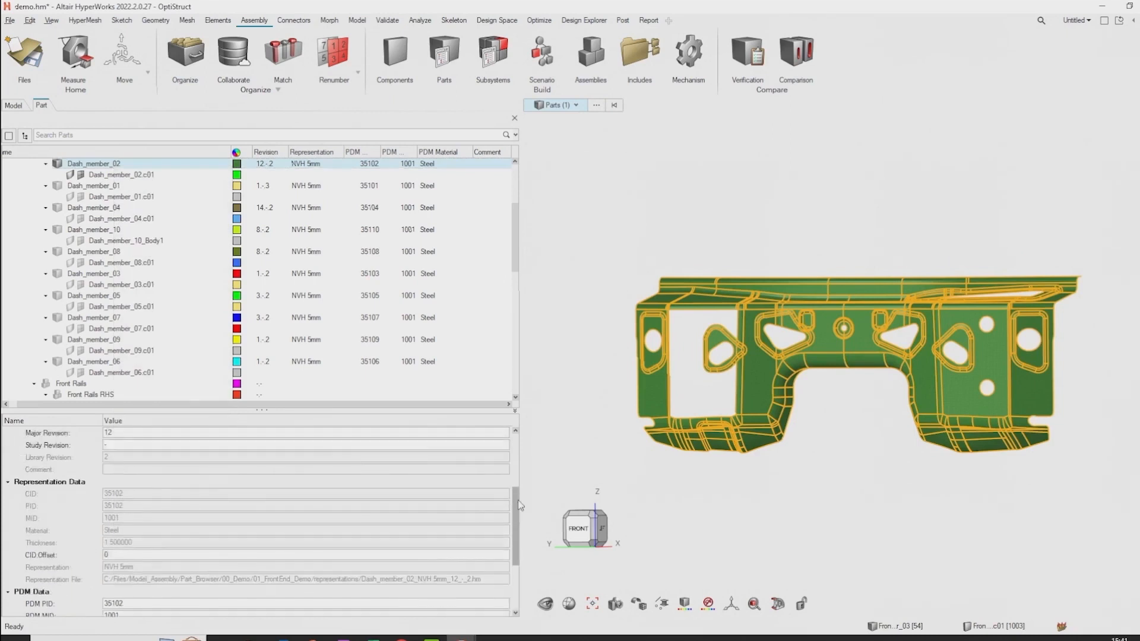
pyautogui.click(148, 434)
pyautogui.write('3')
pyautogui.press('Return')
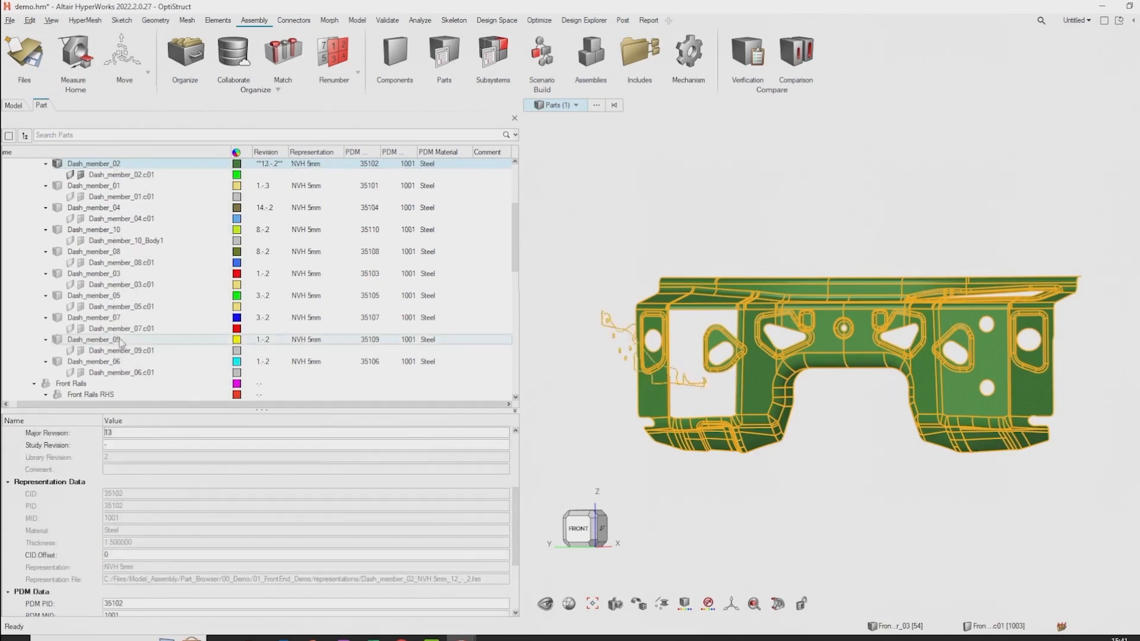
# - Save the modified NVH 5mm representation of Dash_member_02
pyautogui.rightClick(89, 166)
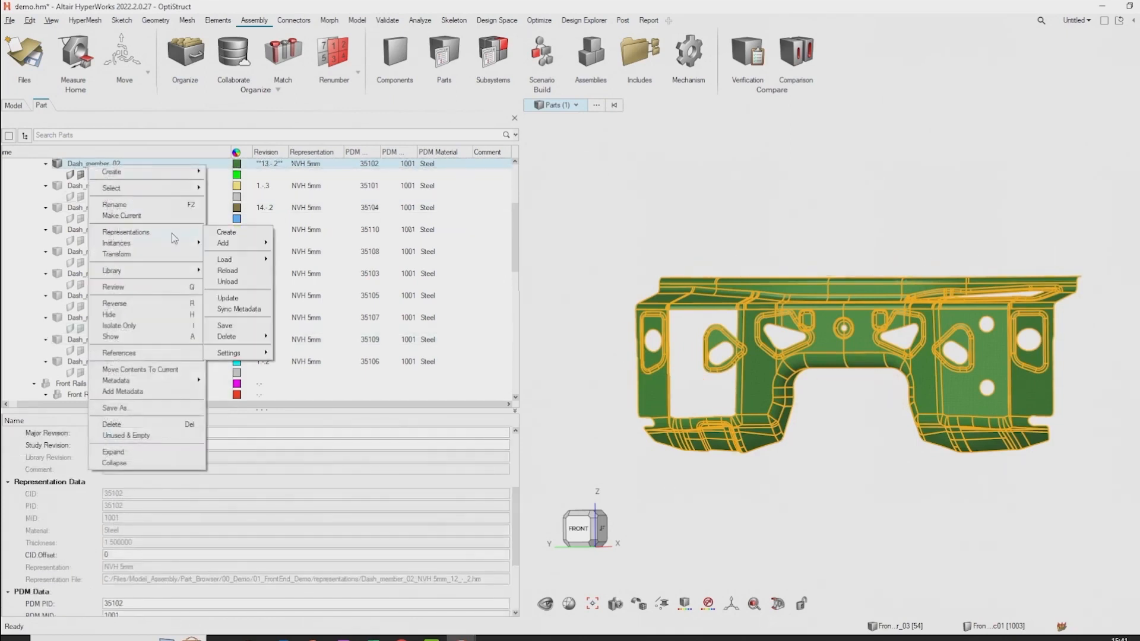
pyautogui.moveTo(179, 232)
pyautogui.click(245, 325)
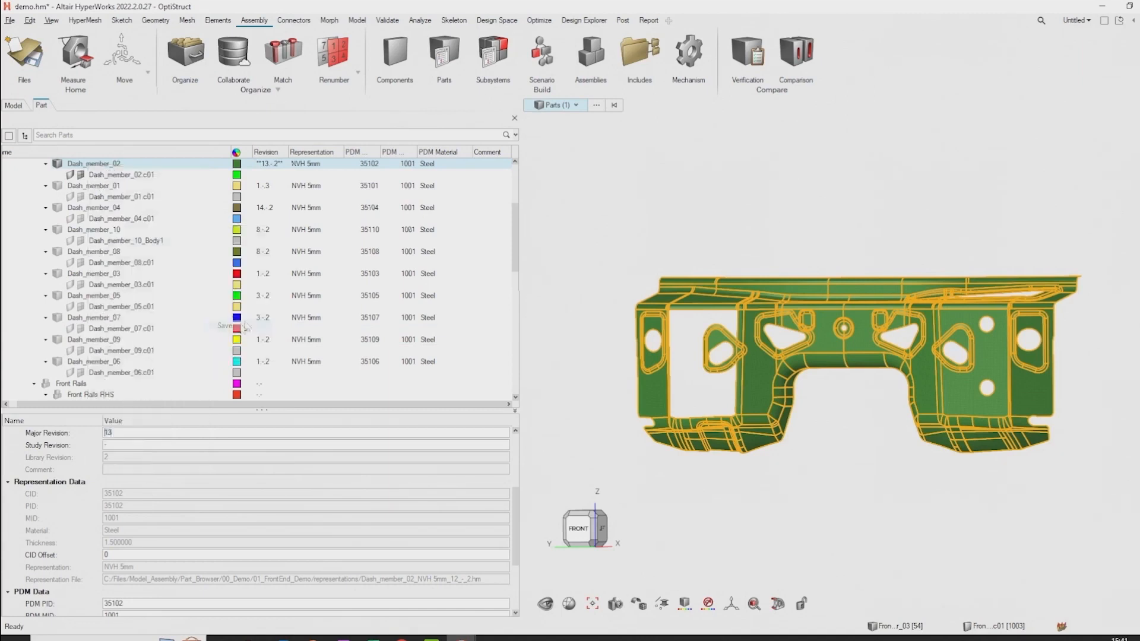
pyautogui.click(905, 316)
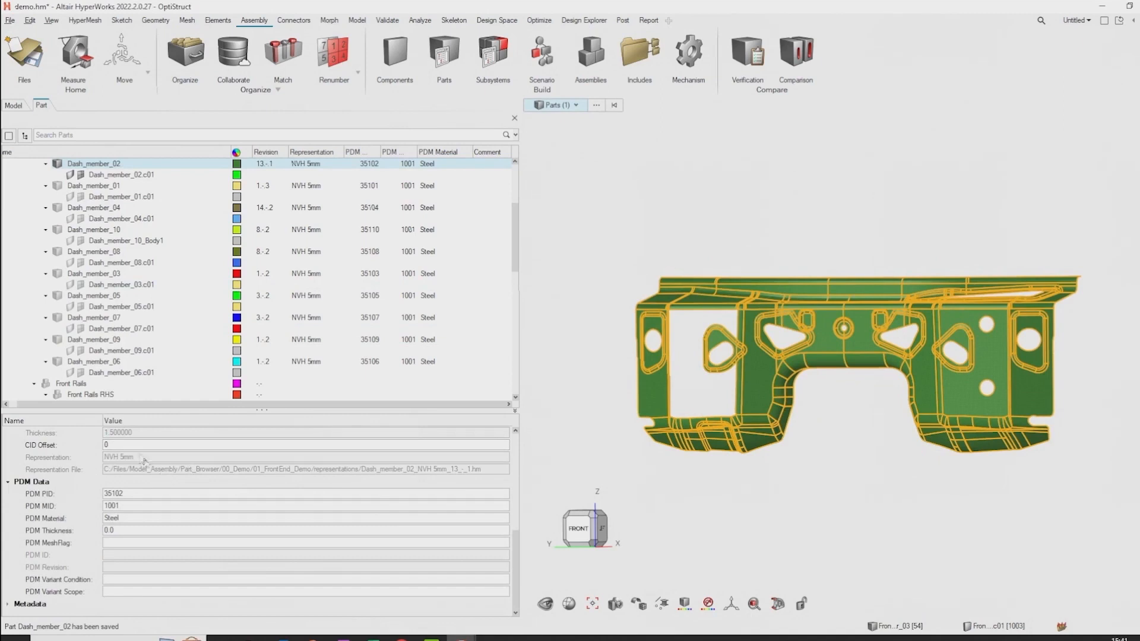
# - Set the major revision of Dash_member_02 to 12 and load its NVH 5mm representation from the library
pyautogui.moveTo(517, 552); pyautogui.dragTo(516, 496)
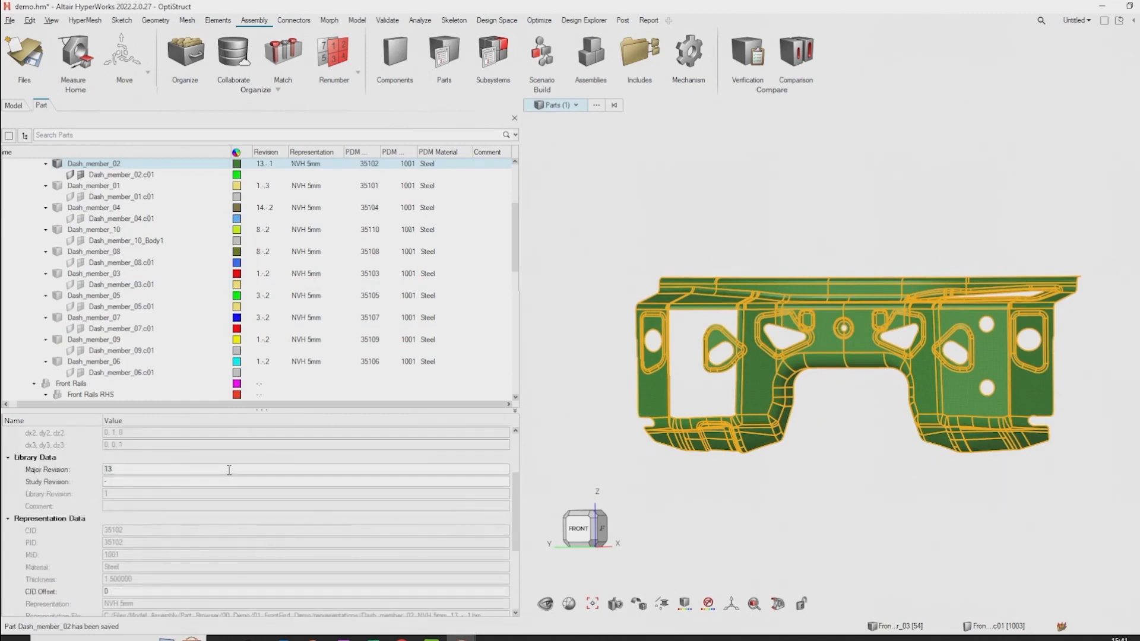
pyautogui.rightClick(98, 164)
pyautogui.moveTo(182, 233)
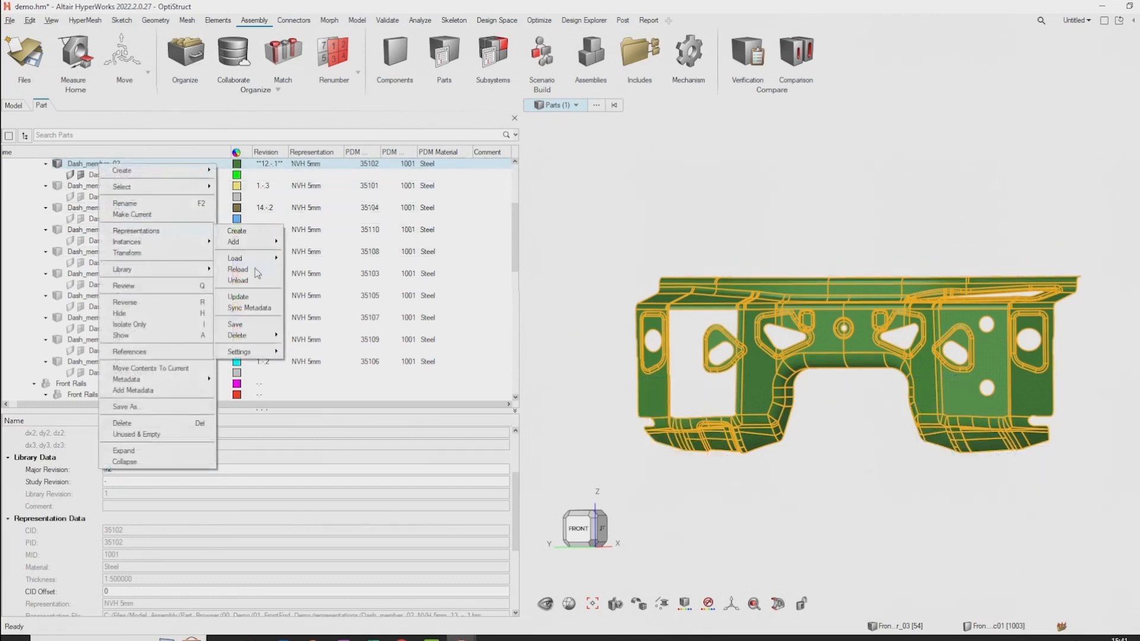
pyautogui.moveTo(258, 264)
pyautogui.click(297, 271)
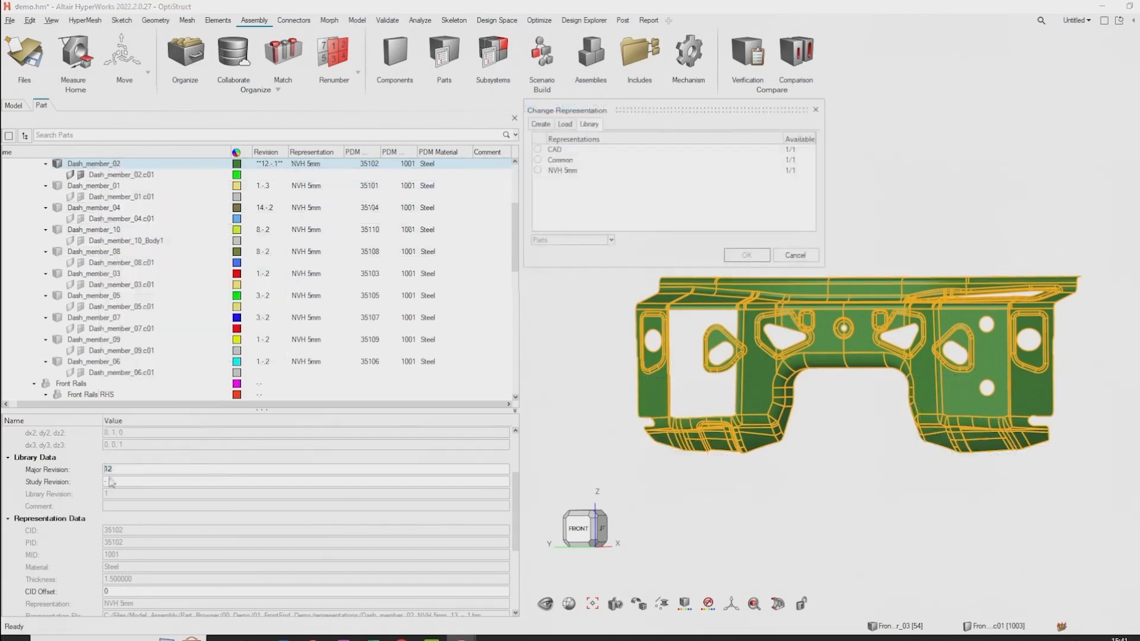
pyautogui.click(564, 170)
pyautogui.click(747, 255)
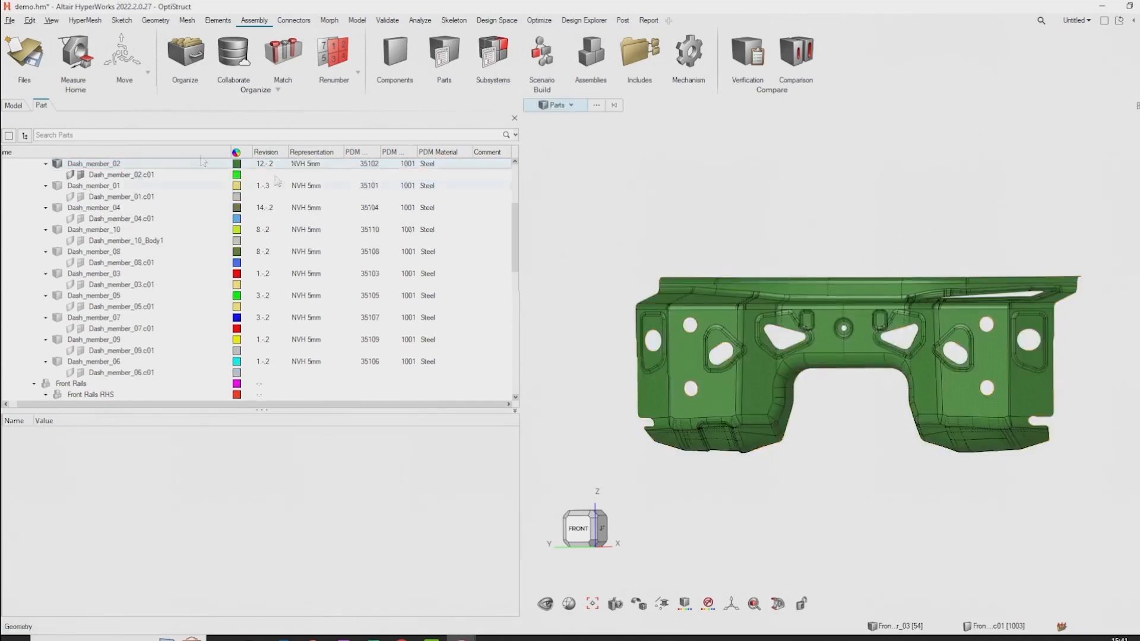
# - Select the reloaded Dash_member_02 to inspect its data and switch to the Model_Build.pptx presentation in PowerPoint
pyautogui.click(113, 164)
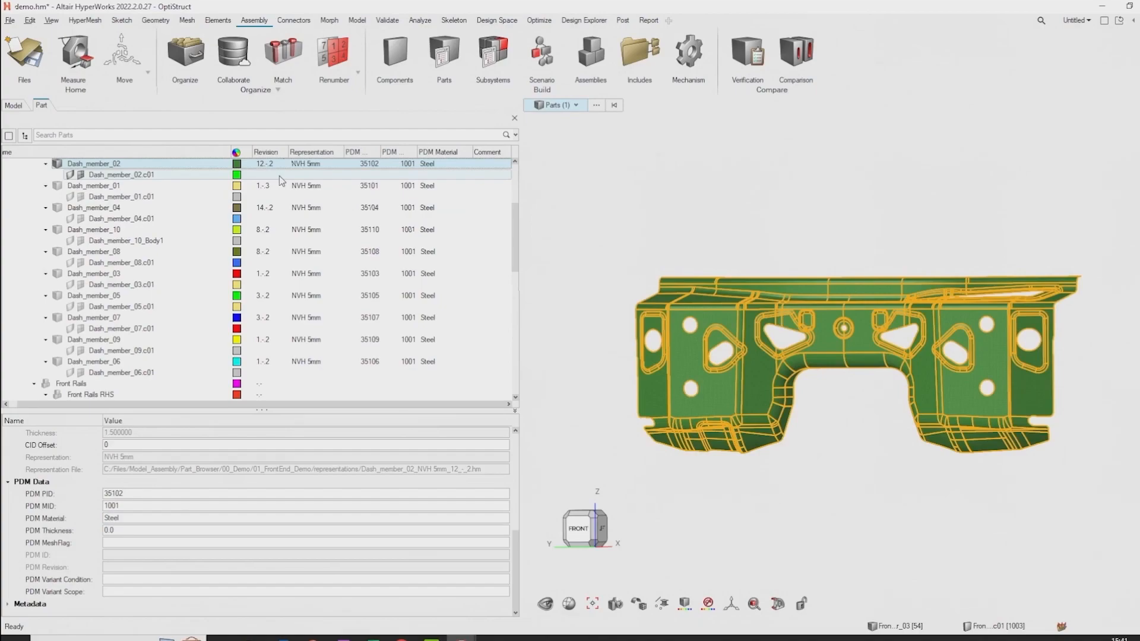
pyautogui.click(312, 639)
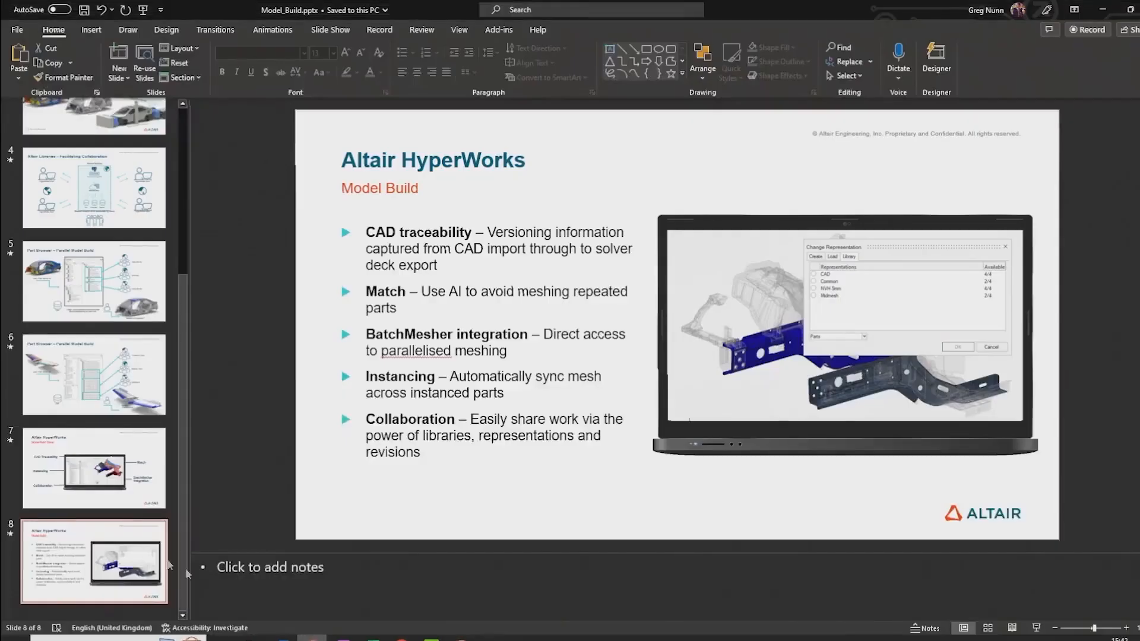